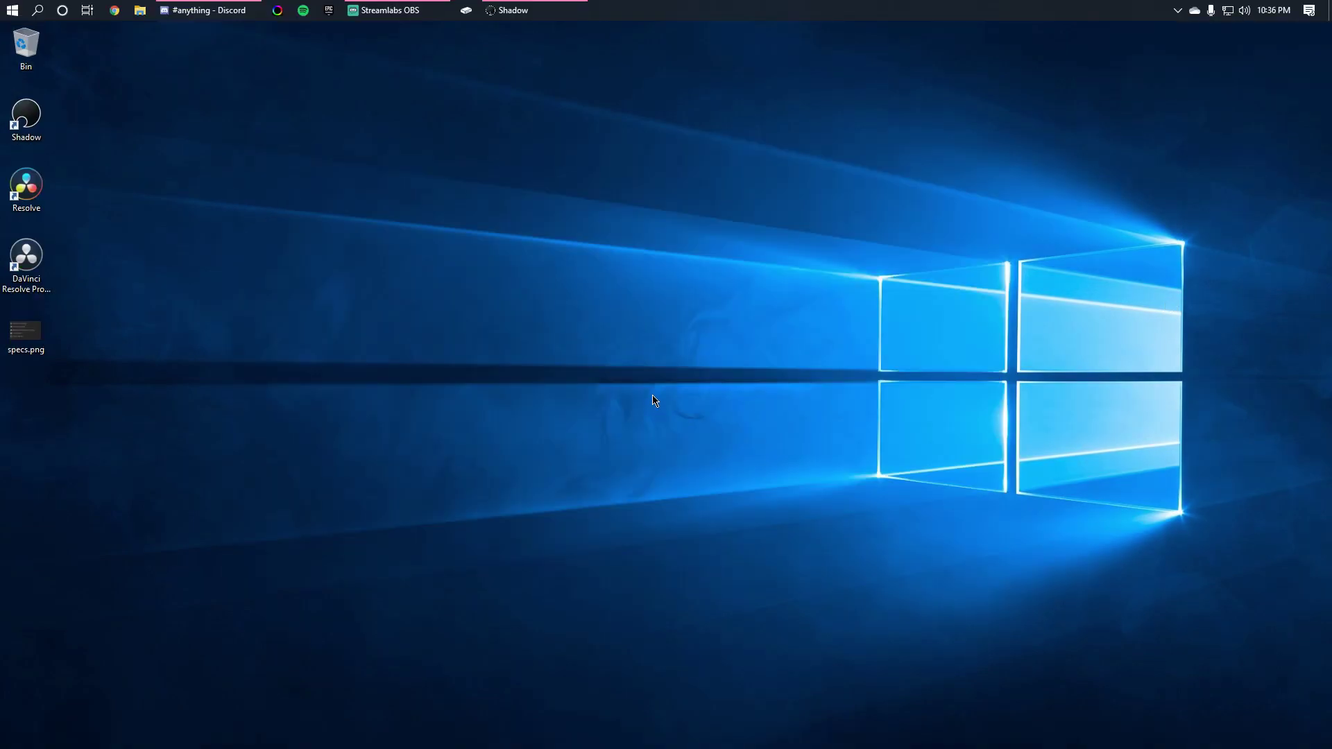
# Restore the Shadow cloud PC window from the taskbar to show its remote desktop
pyautogui.click(514, 10)
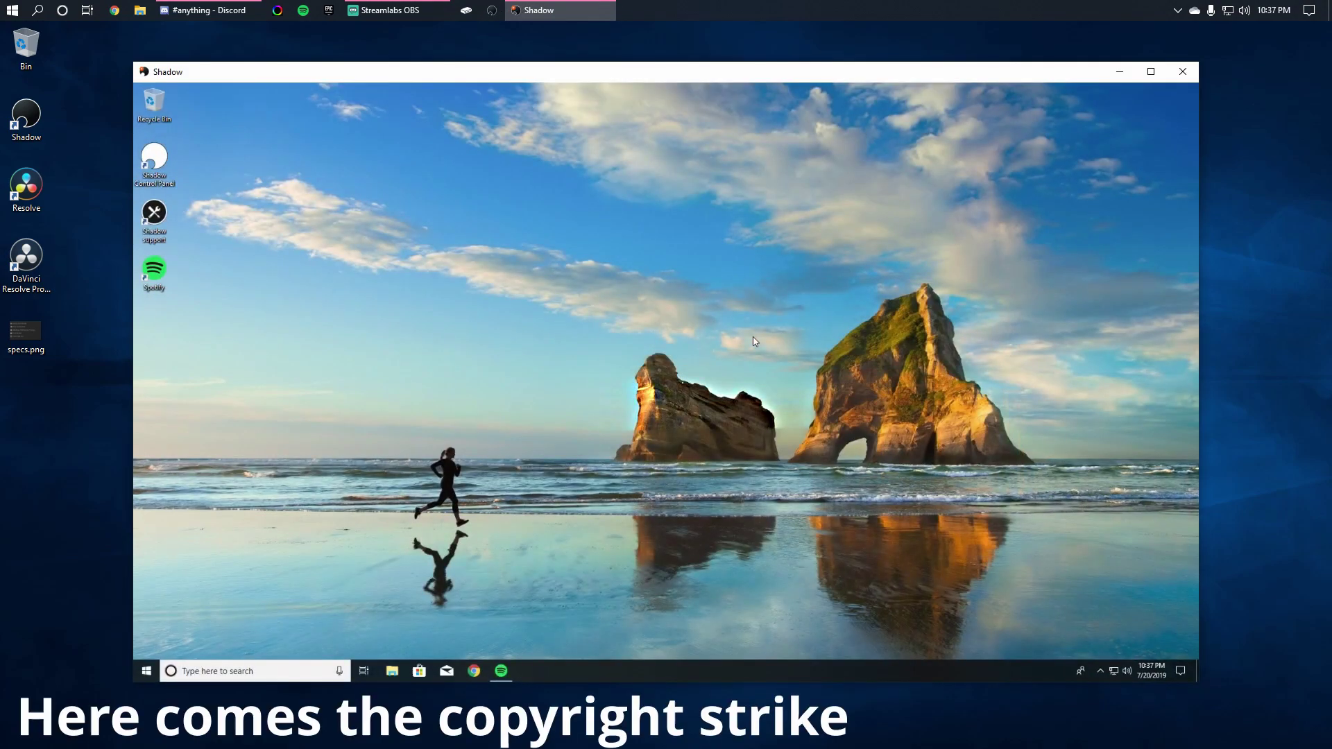
# Open Spotify on the cloud PC, minimize it, and move the Shadow window up-left
pyautogui.click(501, 673)
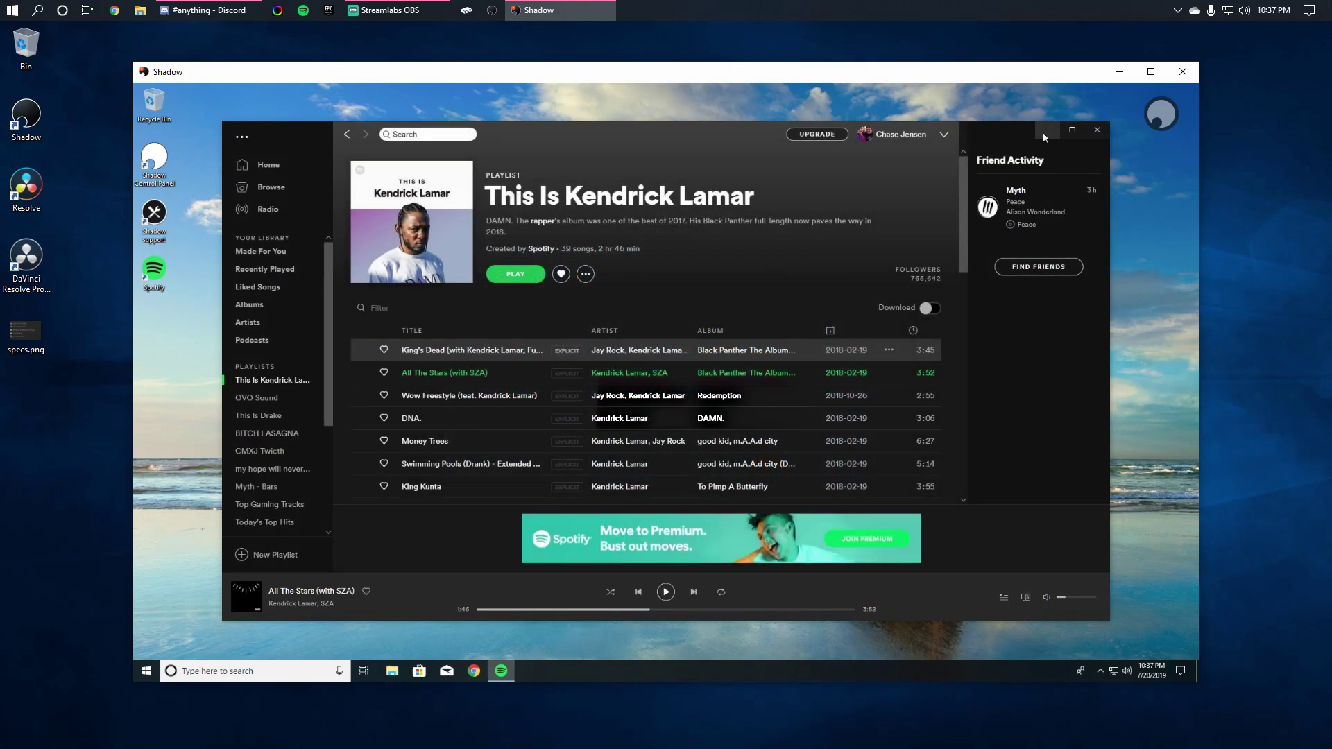
pyautogui.click(1047, 131)
pyautogui.moveTo(759, 82); pyautogui.dragTo(731, 78)
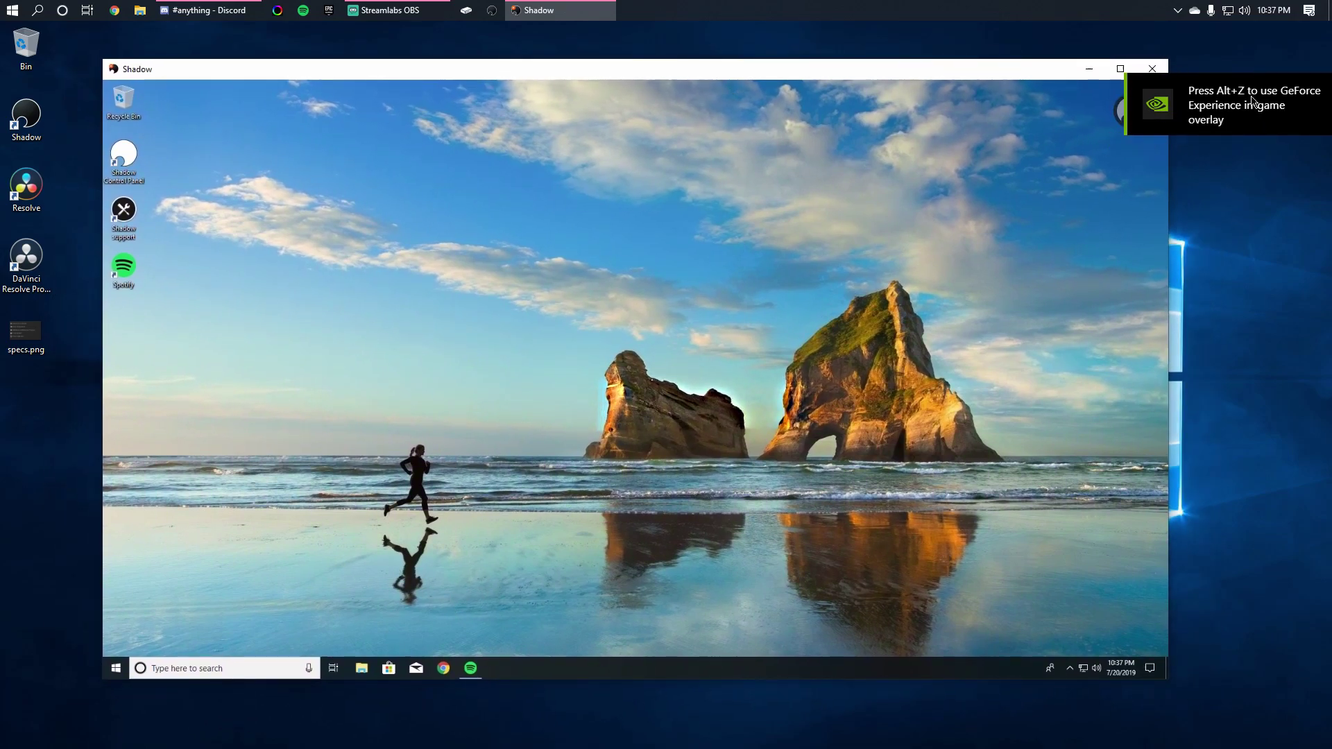
# Switch Shadow to fullscreen and hide the Quick Menu toggle icon
pyautogui.click(1130, 113)
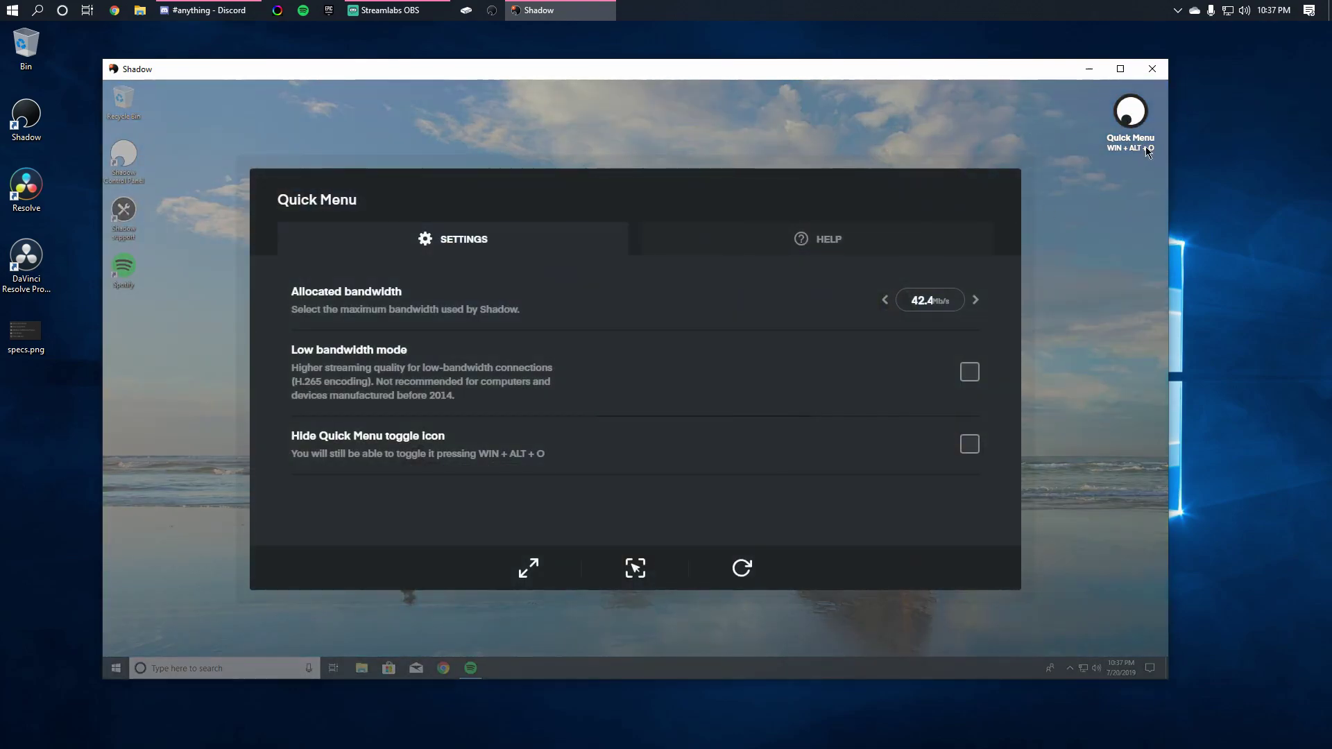
pyautogui.click(529, 569)
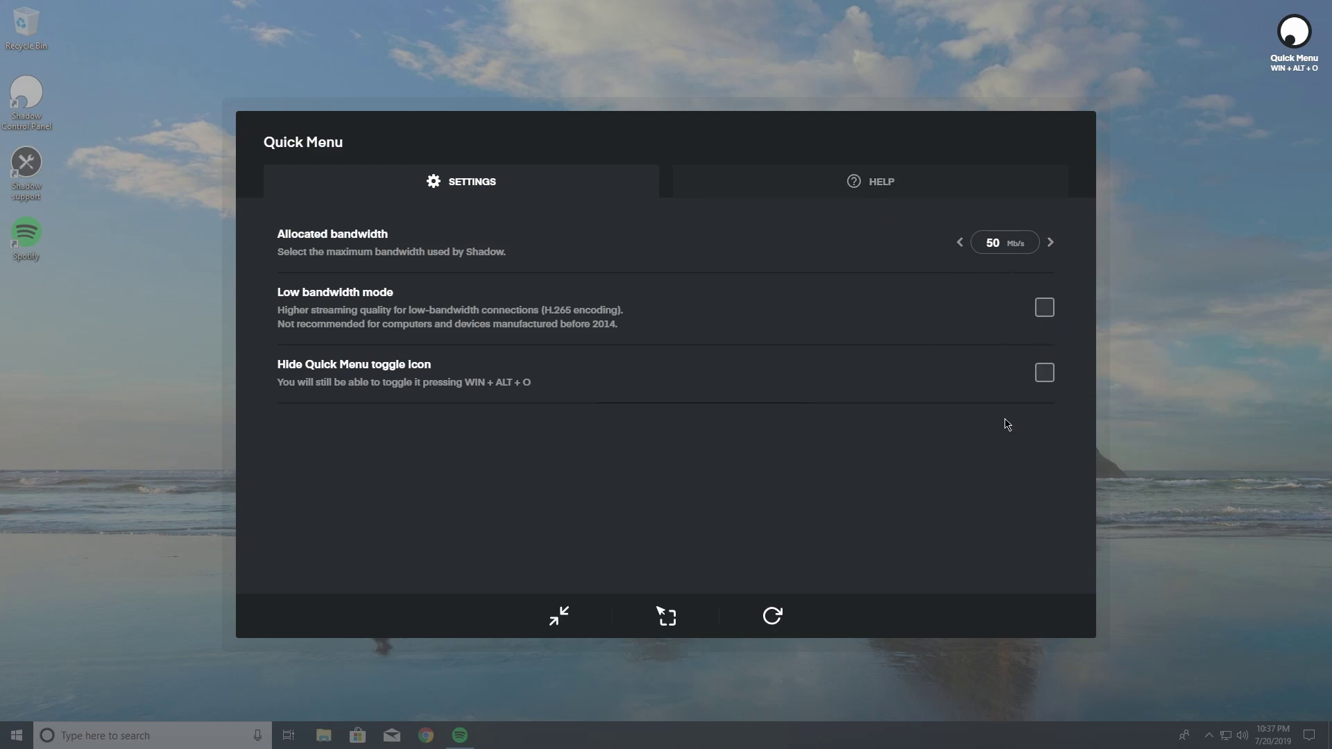
pyautogui.click(1044, 380)
pyautogui.click(1131, 462)
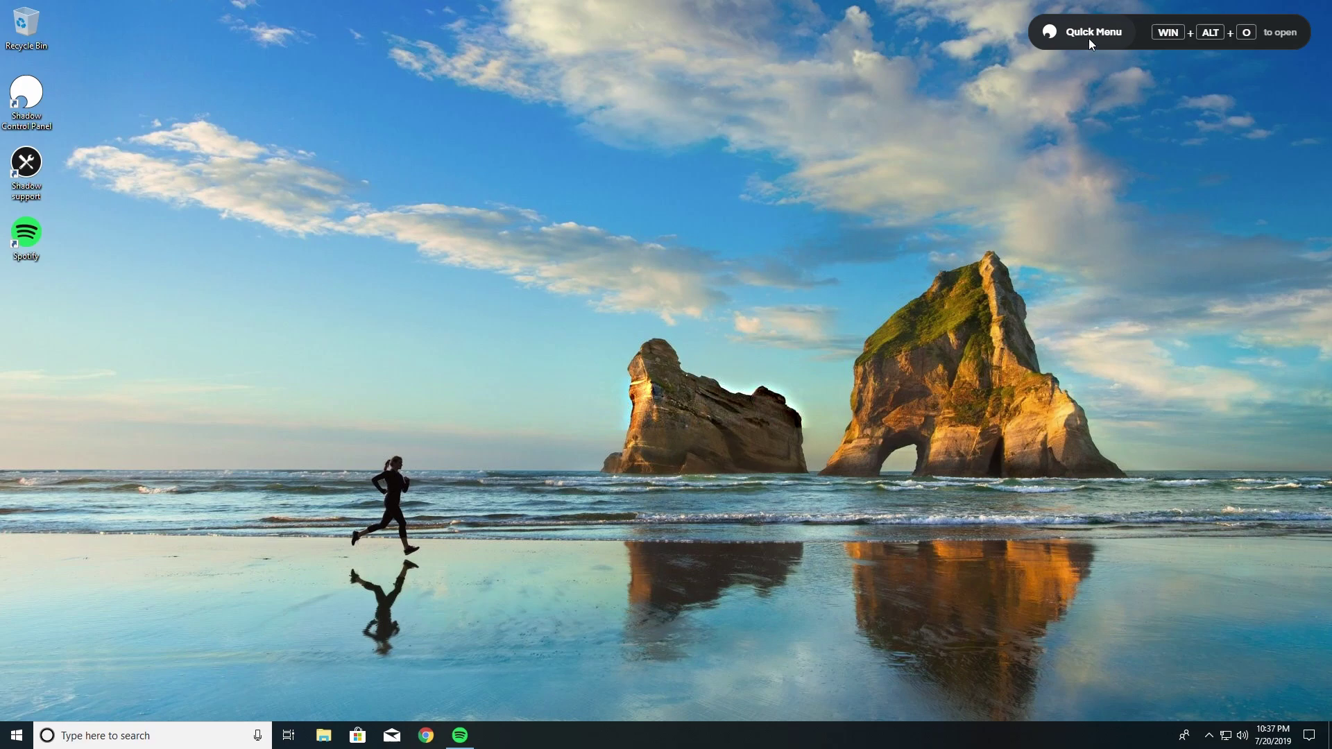
pyautogui.rightClick(746, 734)
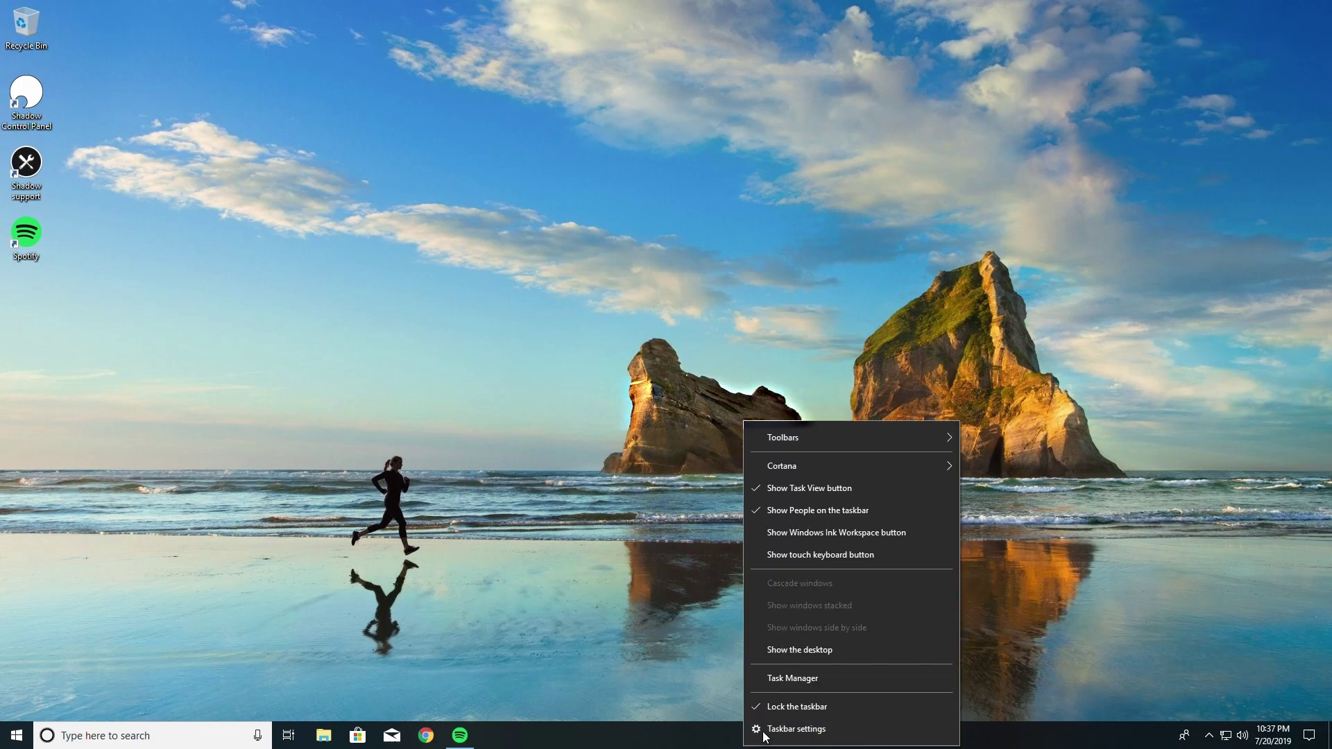
pyautogui.click(825, 673)
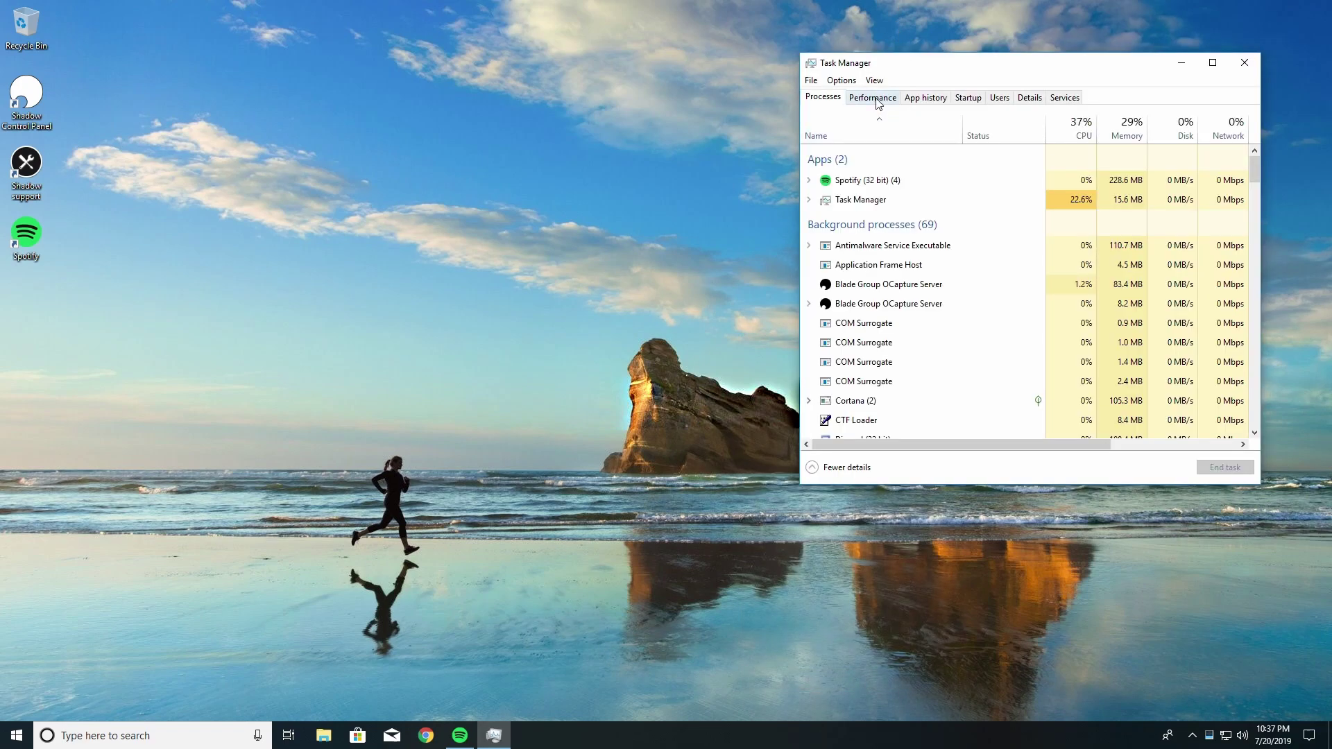
pyautogui.click(872, 98)
pyautogui.moveTo(898, 61); pyautogui.dragTo(766, 67)
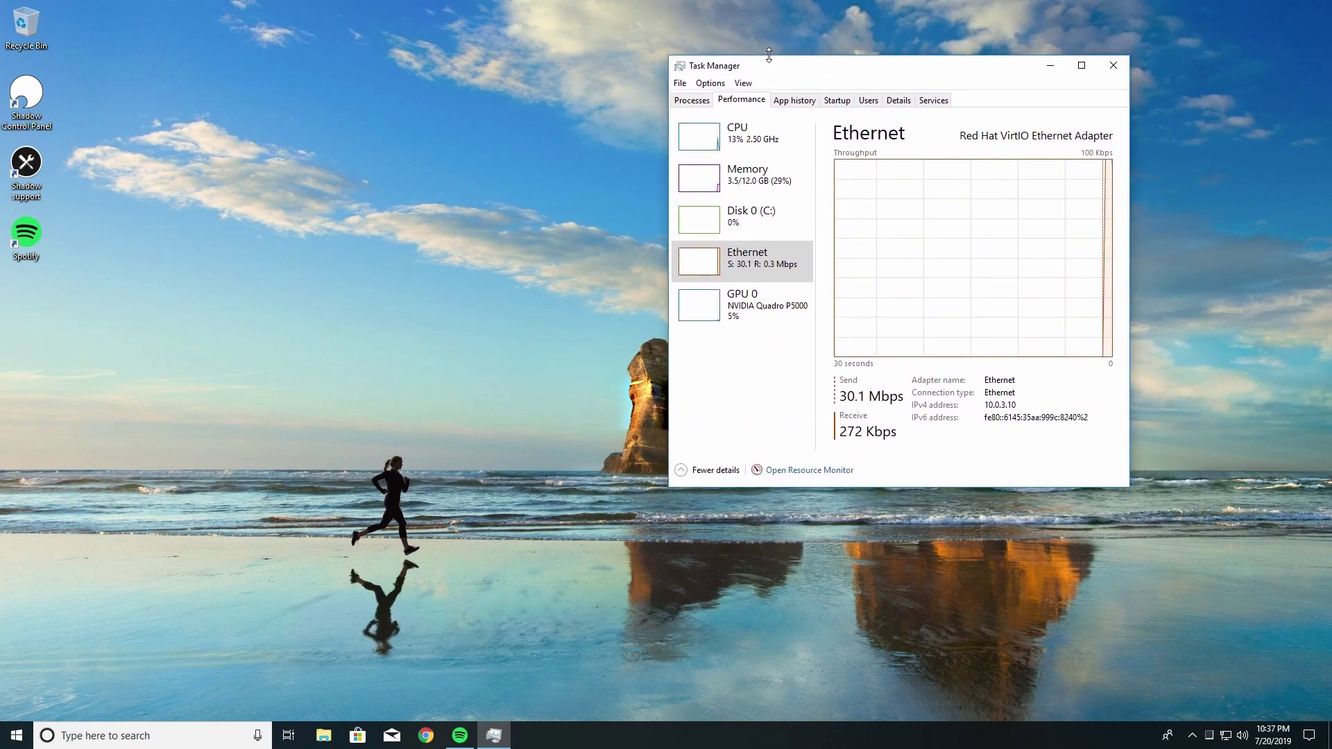
pyautogui.click(732, 135)
pyautogui.click(1112, 68)
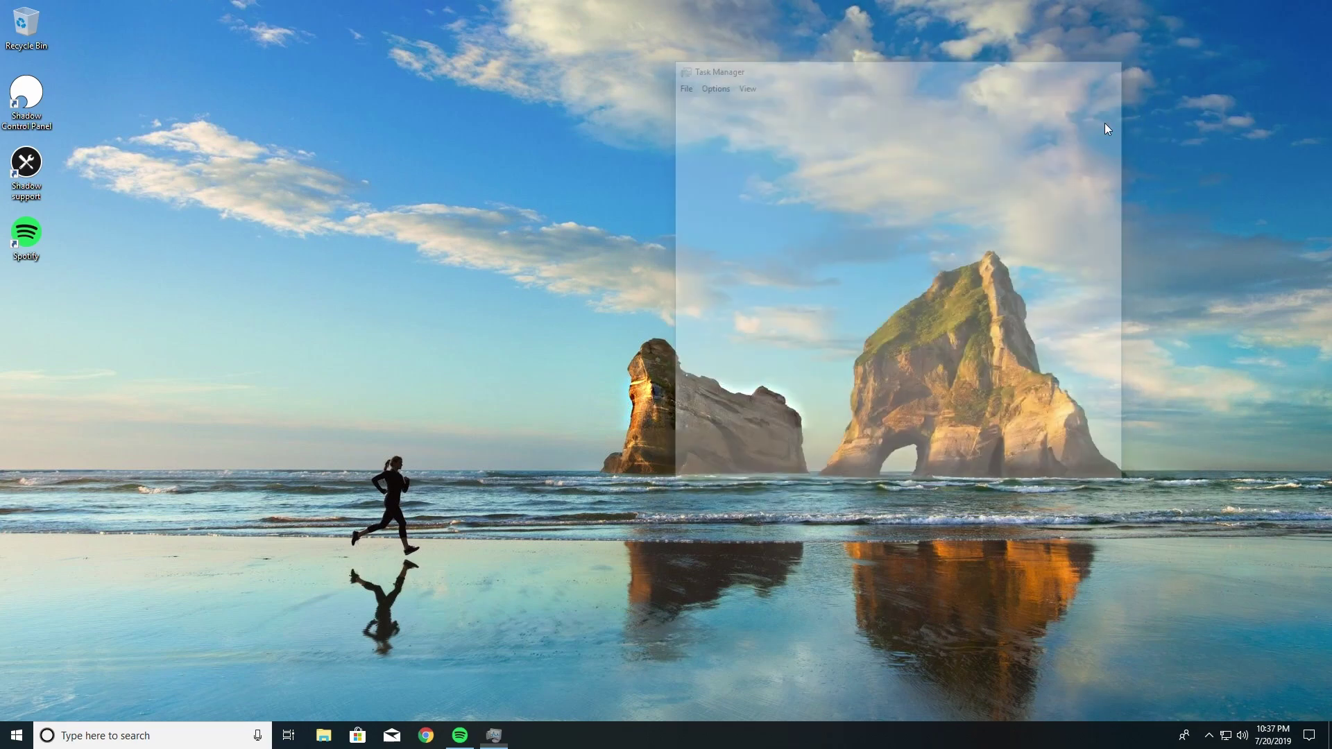
# Open Chrome, shift it left, and go to the Speedtest site
pyautogui.click(433, 743)
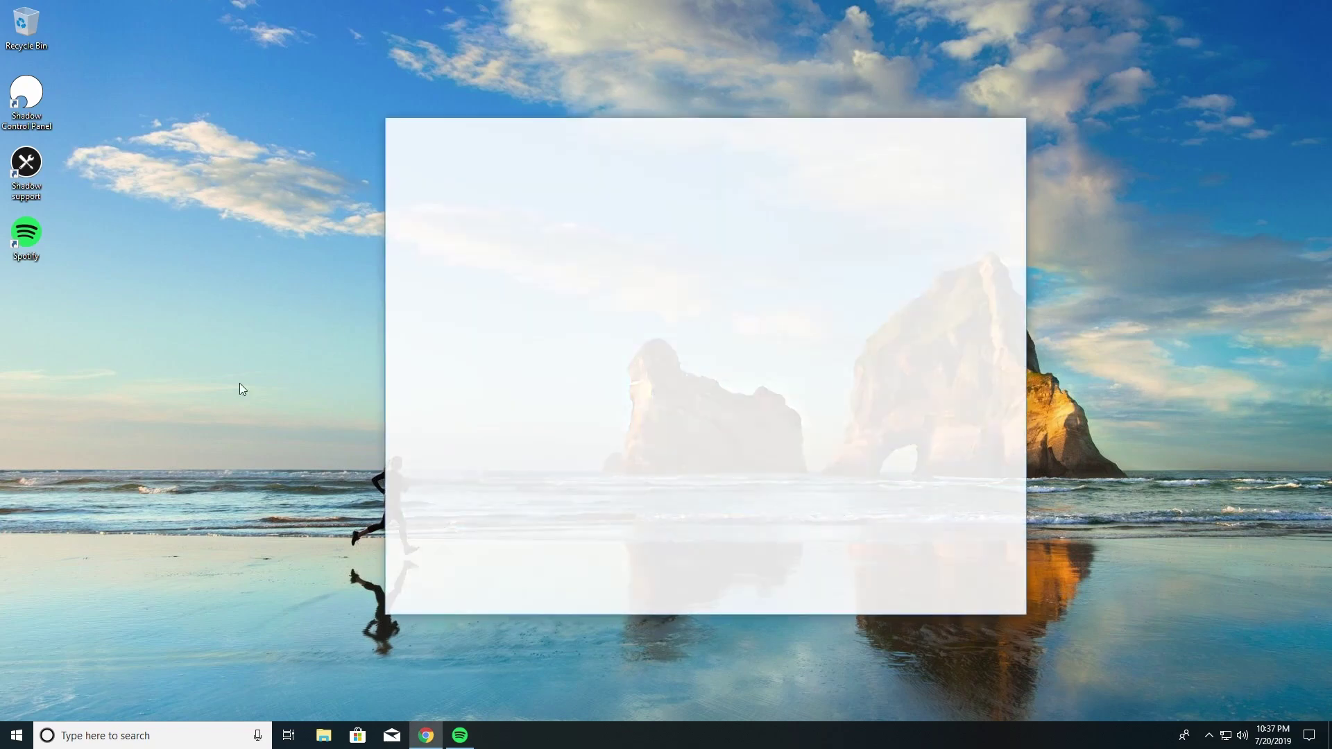
pyautogui.moveTo(677, 130); pyautogui.dragTo(550, 4)
pyautogui.click(387, 464)
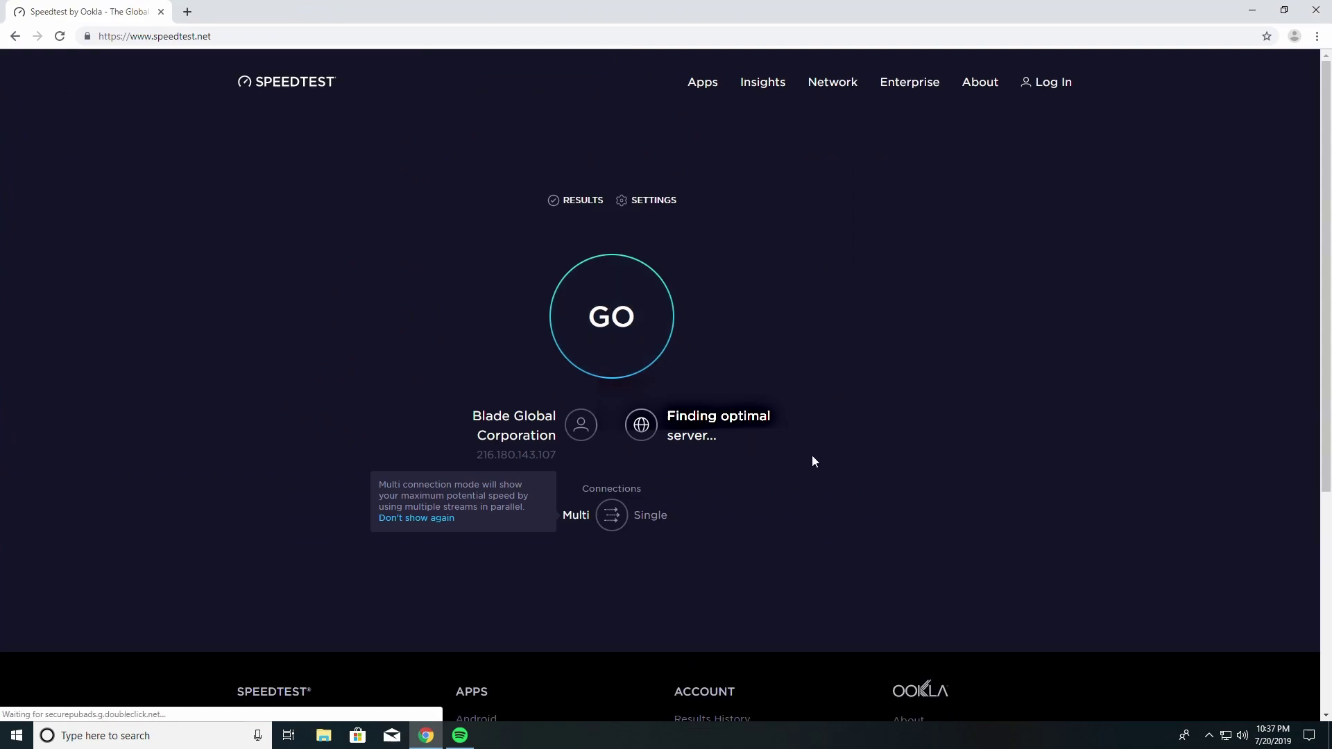
# Search servers for 'wisc' and choose WiscNet in Eau Claire, WI as the test server
pyautogui.click(693, 457)
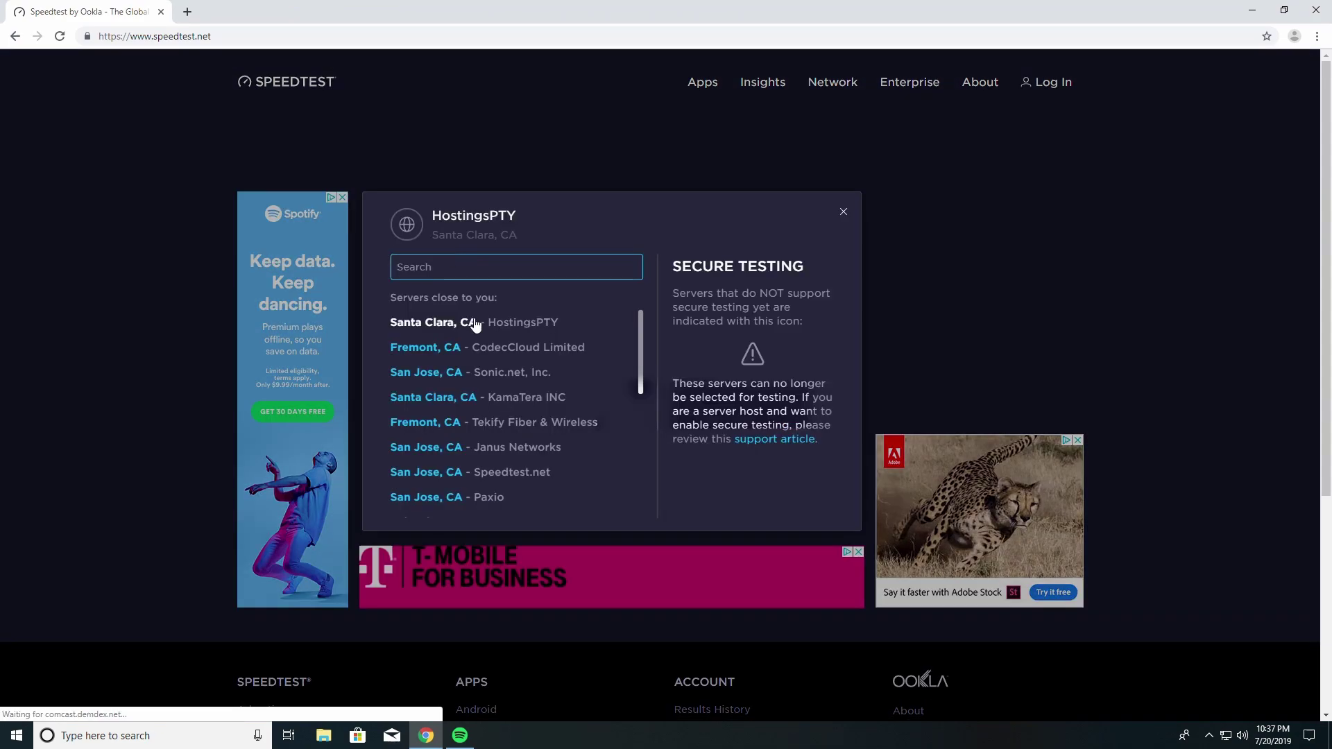
pyautogui.write('wiu')
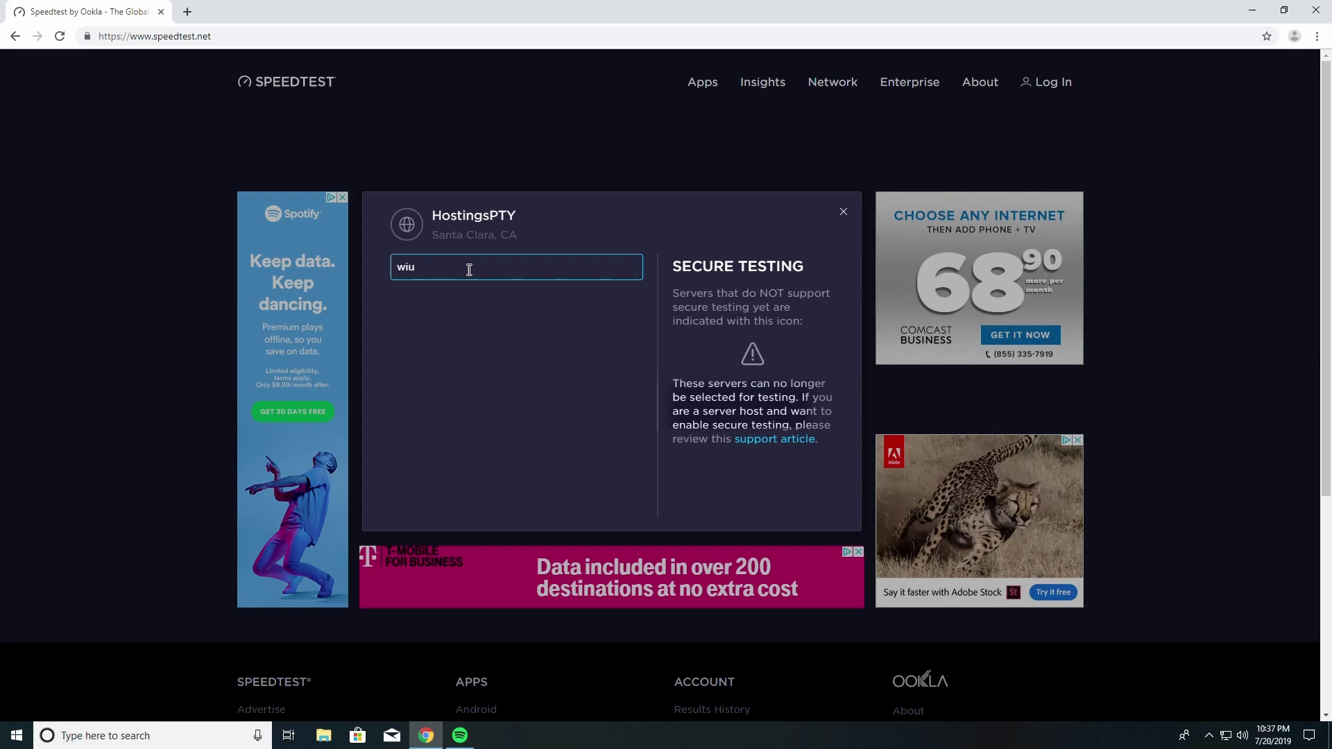
pyautogui.press('BackSpace')
pyautogui.write('sc')
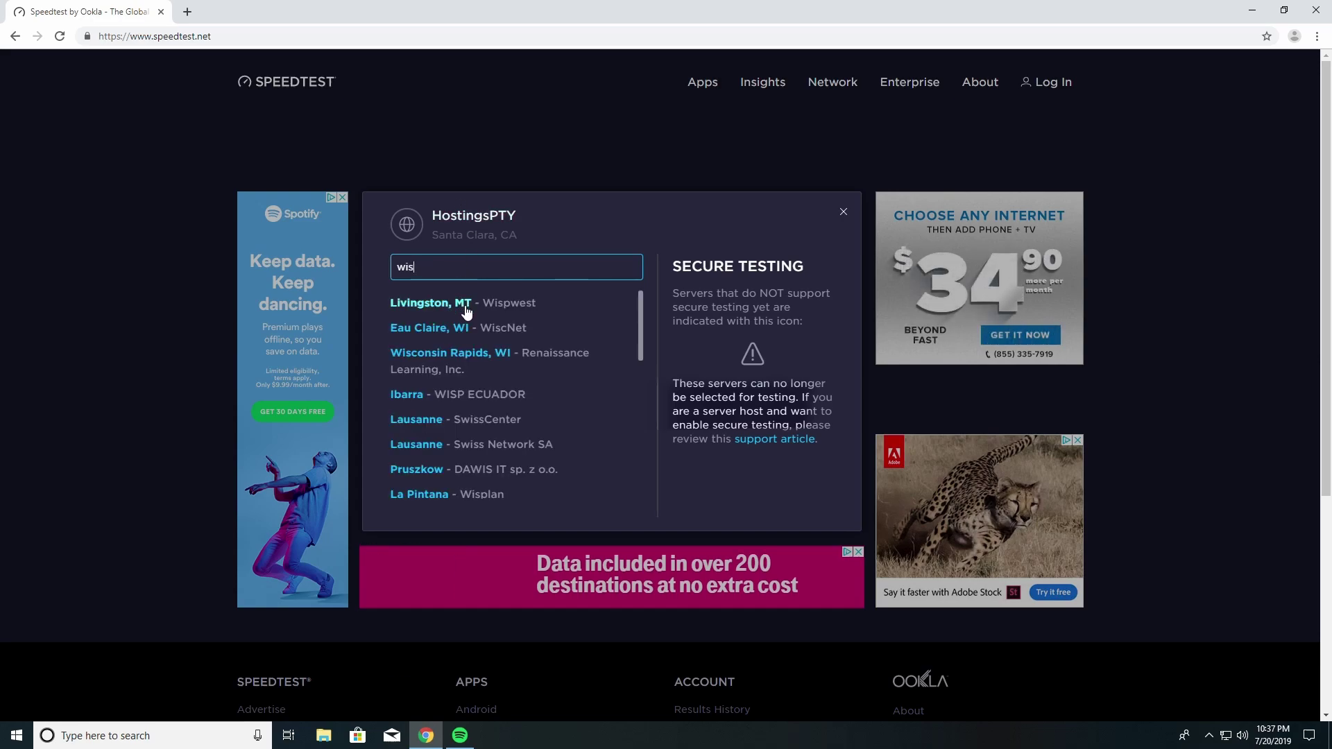
pyautogui.click(451, 306)
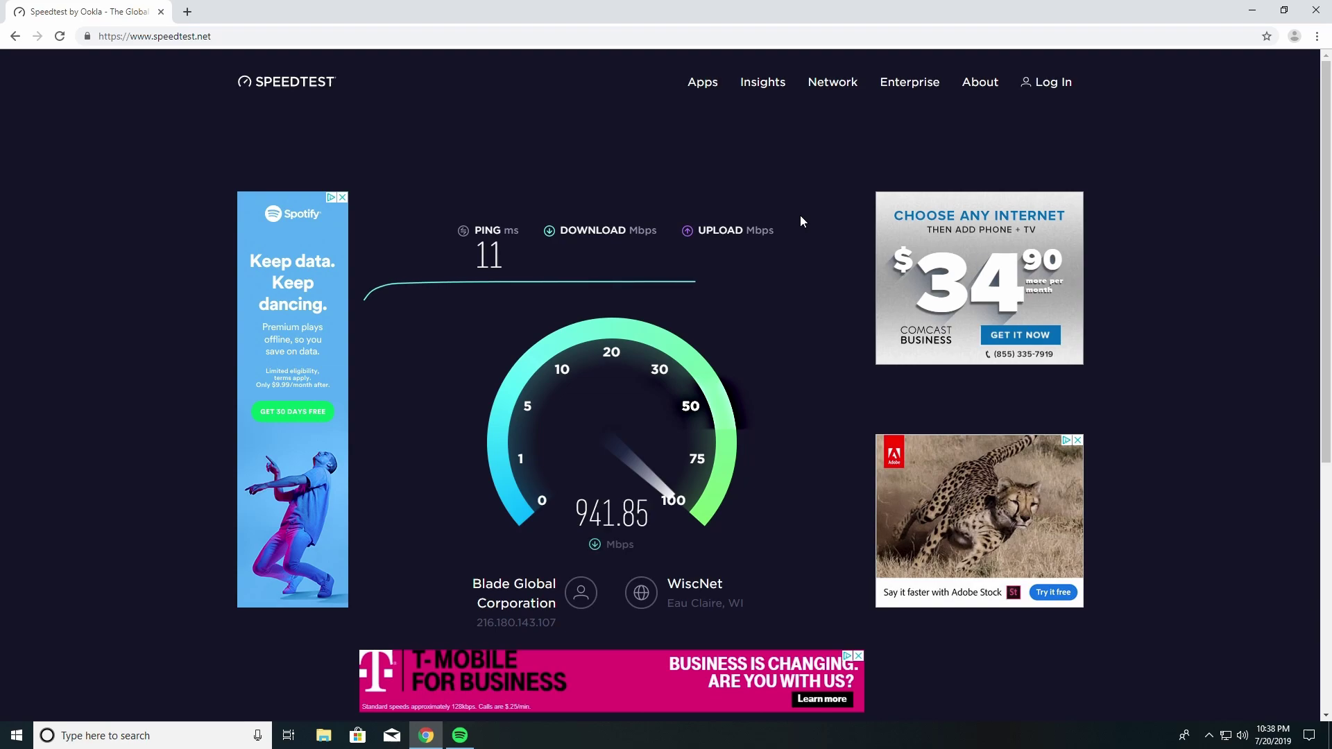
# Glance at Task Manager's full view, close it, and restore Chrome to a smaller window
pyautogui.rightClick(845, 736)
pyautogui.click(895, 680)
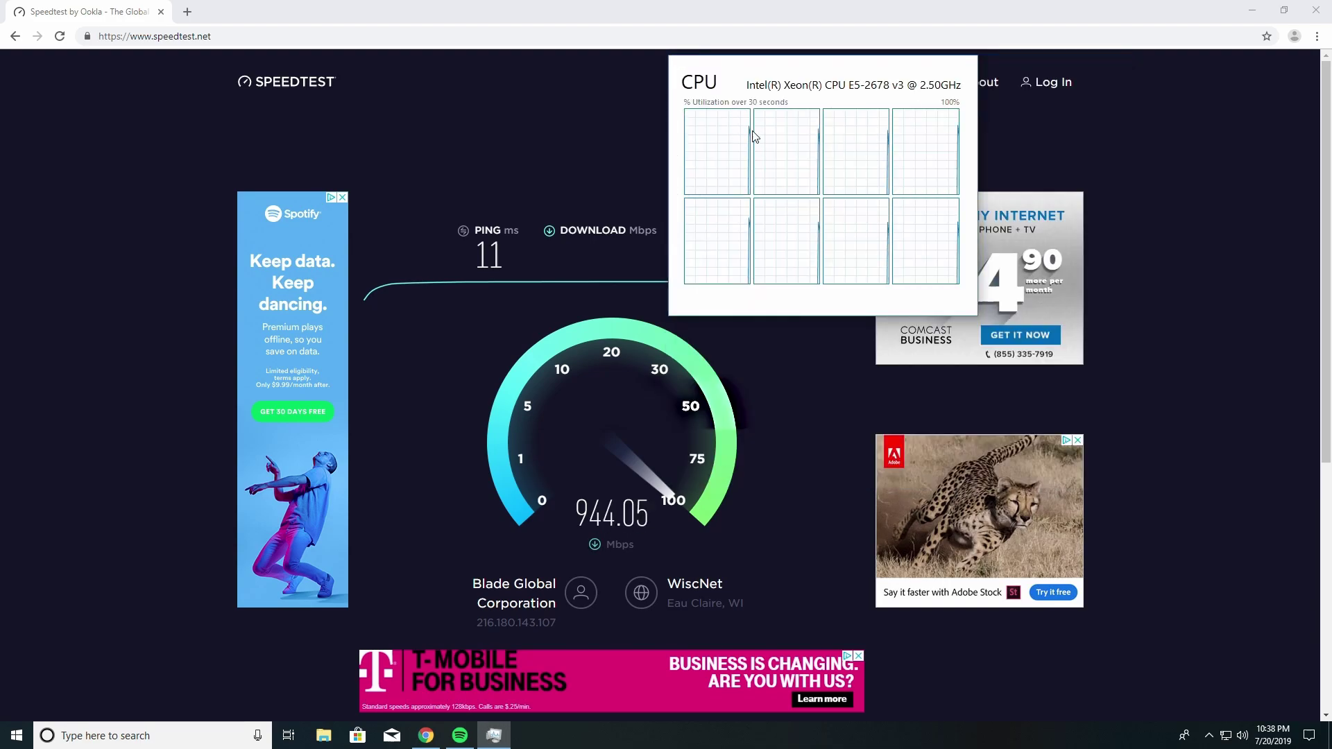
pyautogui.doubleClick(750, 117)
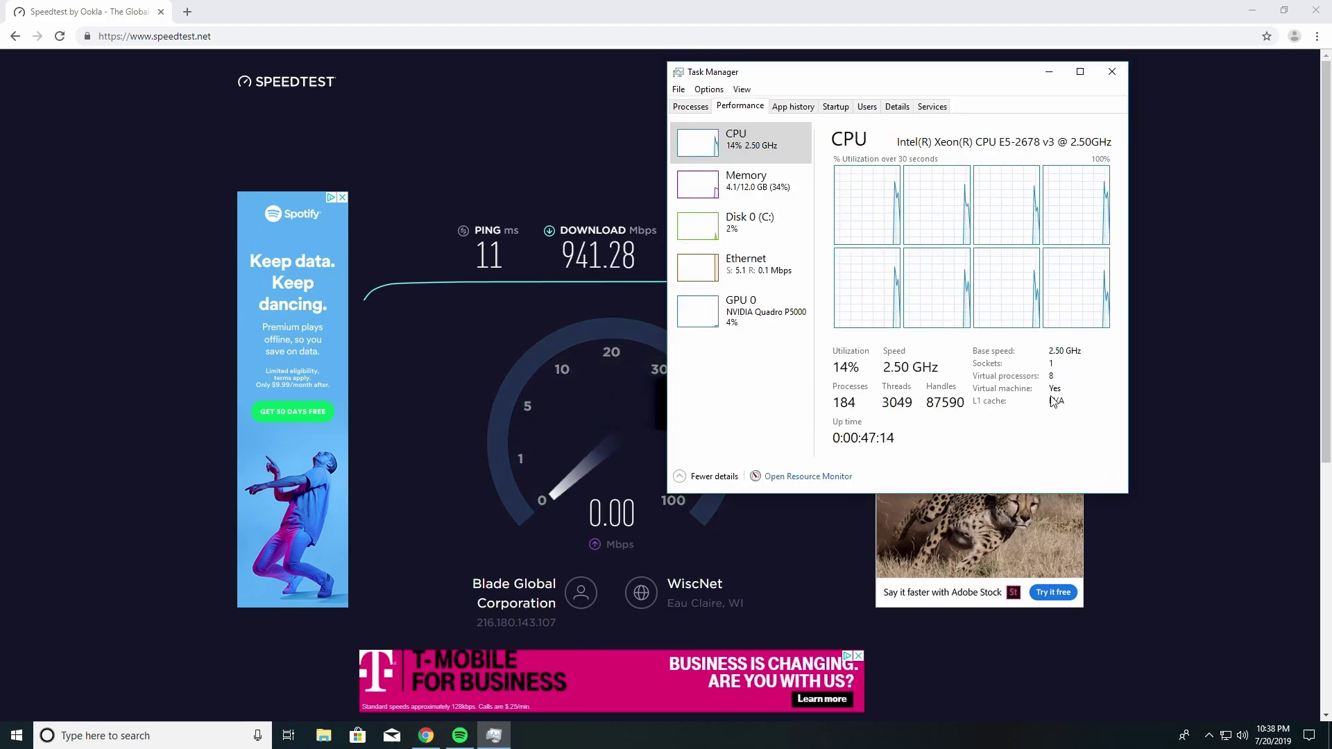
pyautogui.click(1110, 73)
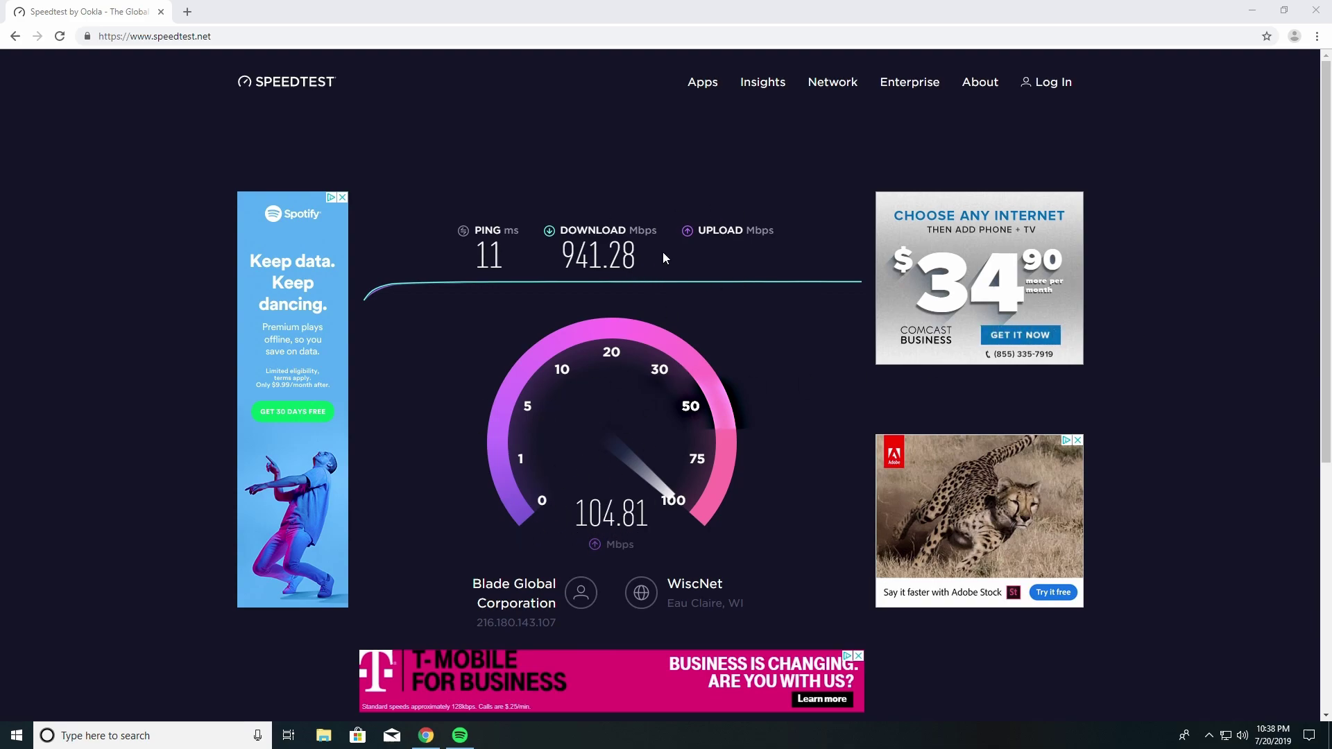
pyautogui.doubleClick(509, 13)
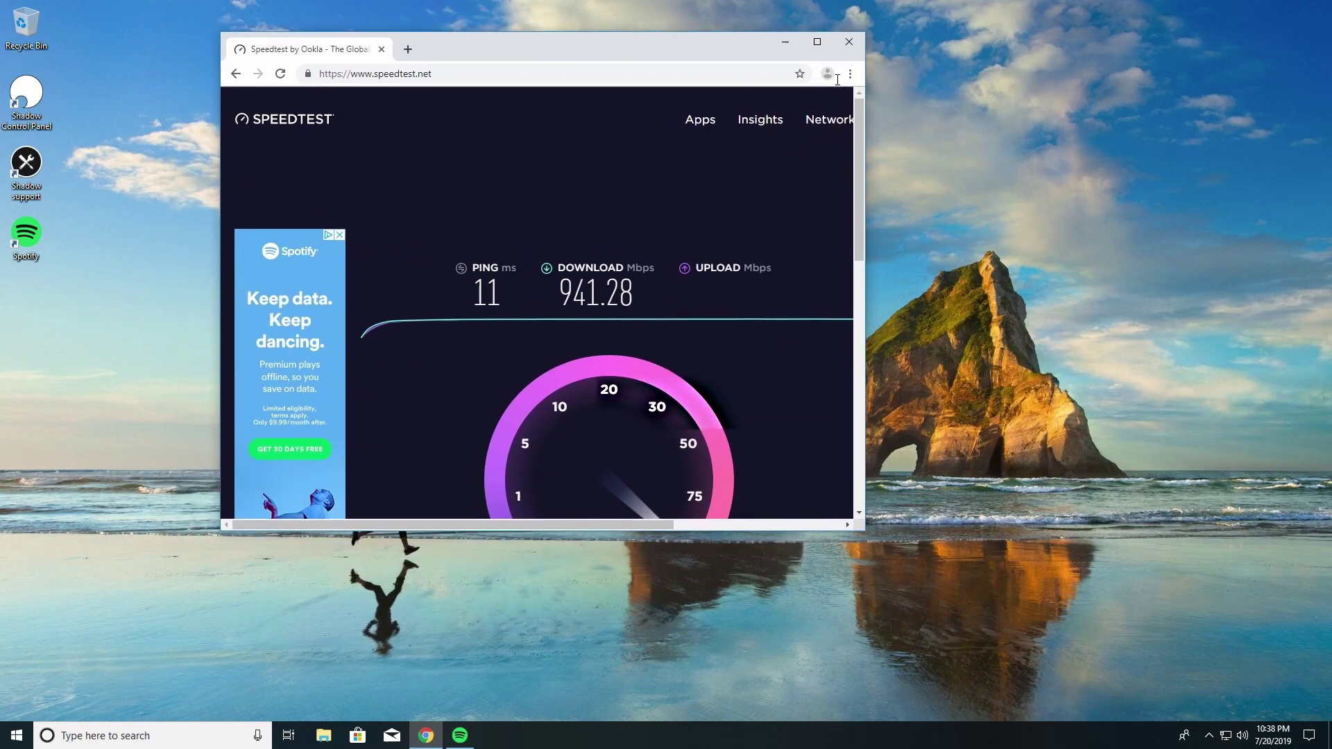
# Close Chrome and launch Steam from the Start search
pyautogui.click(850, 41)
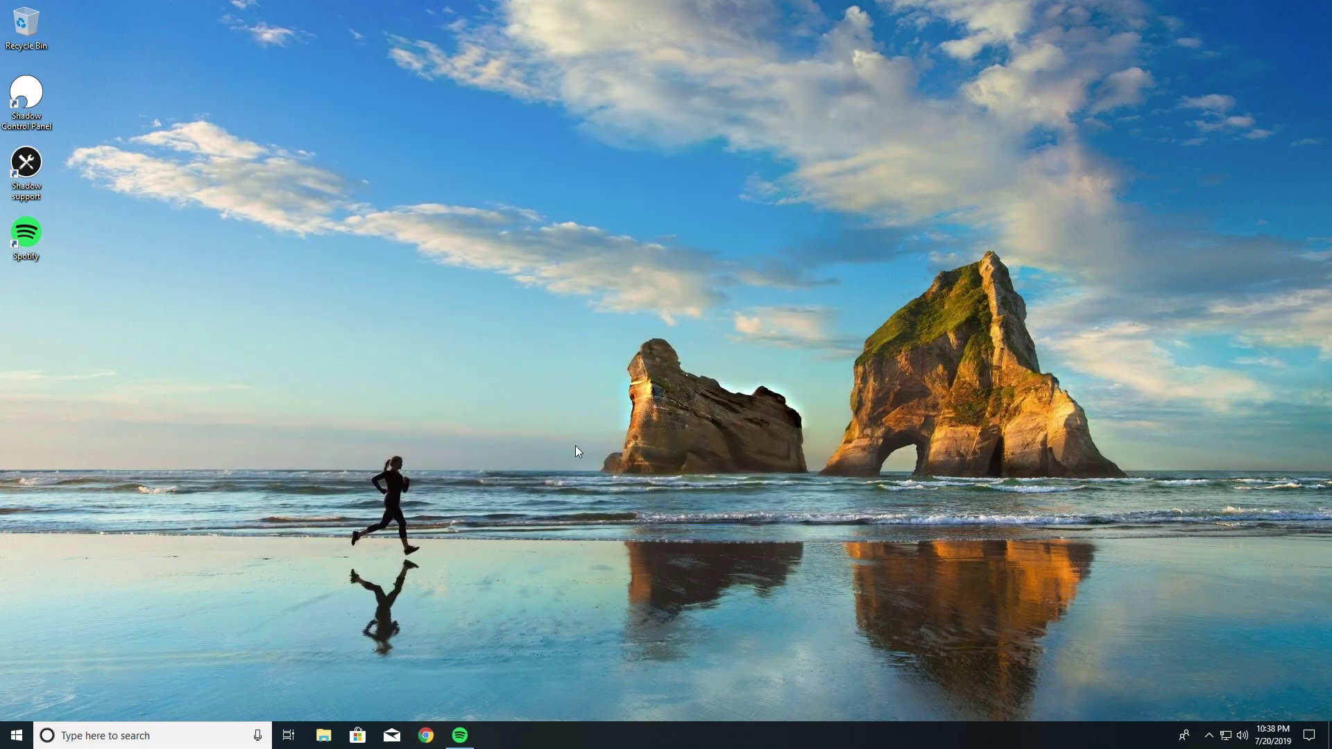
pyautogui.press('super')
pyautogui.write('st')
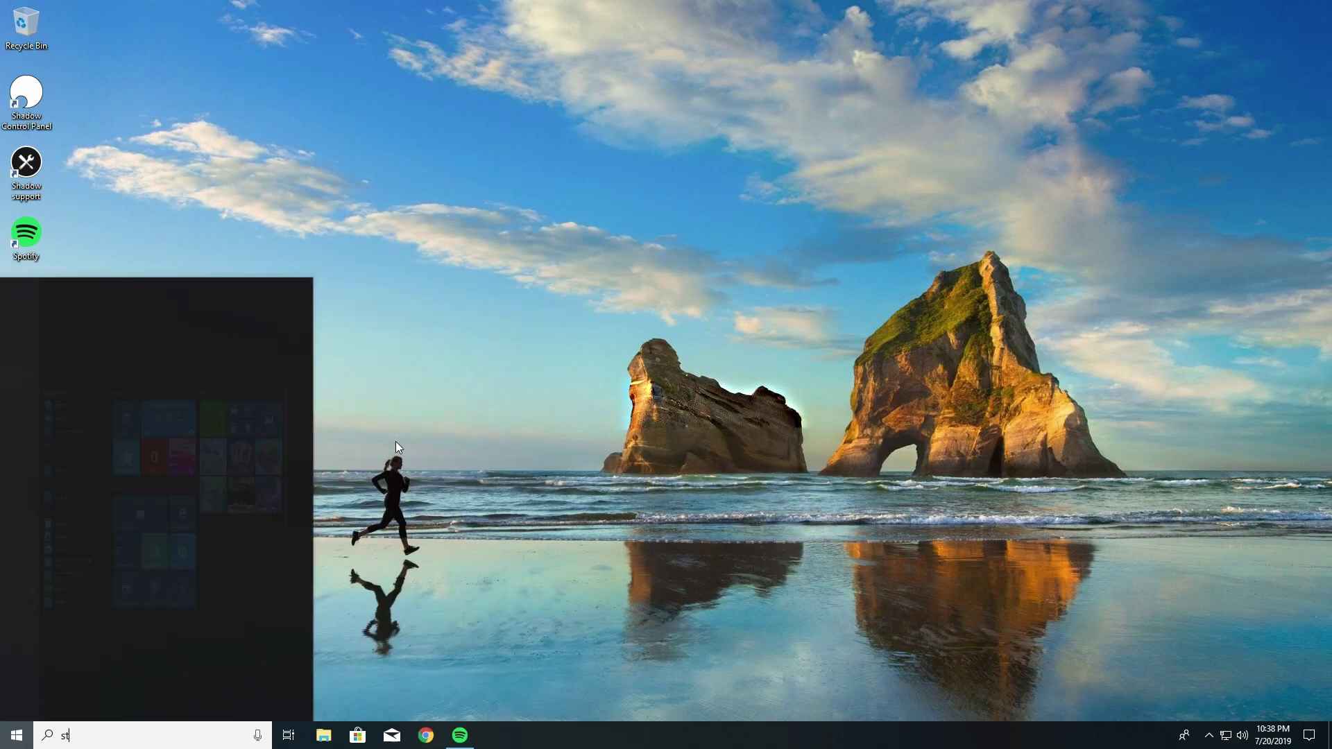
pyautogui.write('eam')
pyautogui.press('Return')
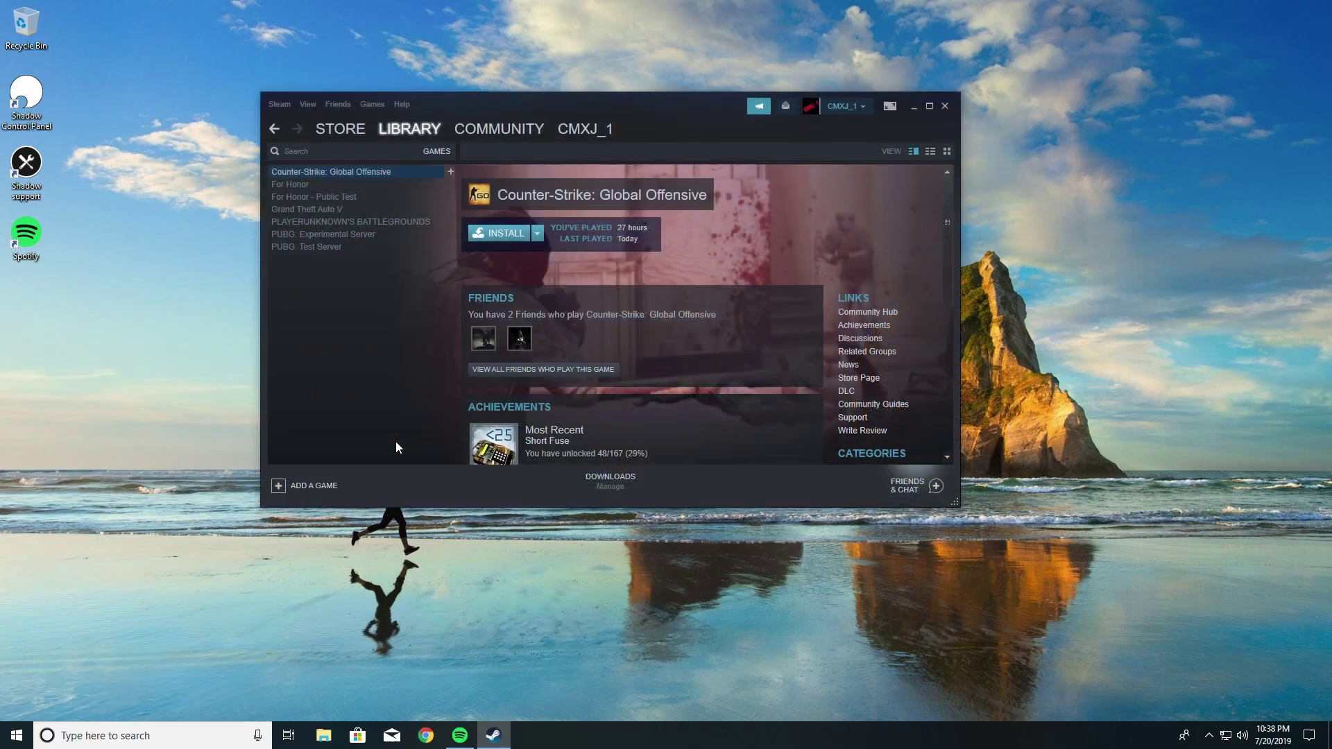
pyautogui.moveTo(609, 103); pyautogui.dragTo(599, 104)
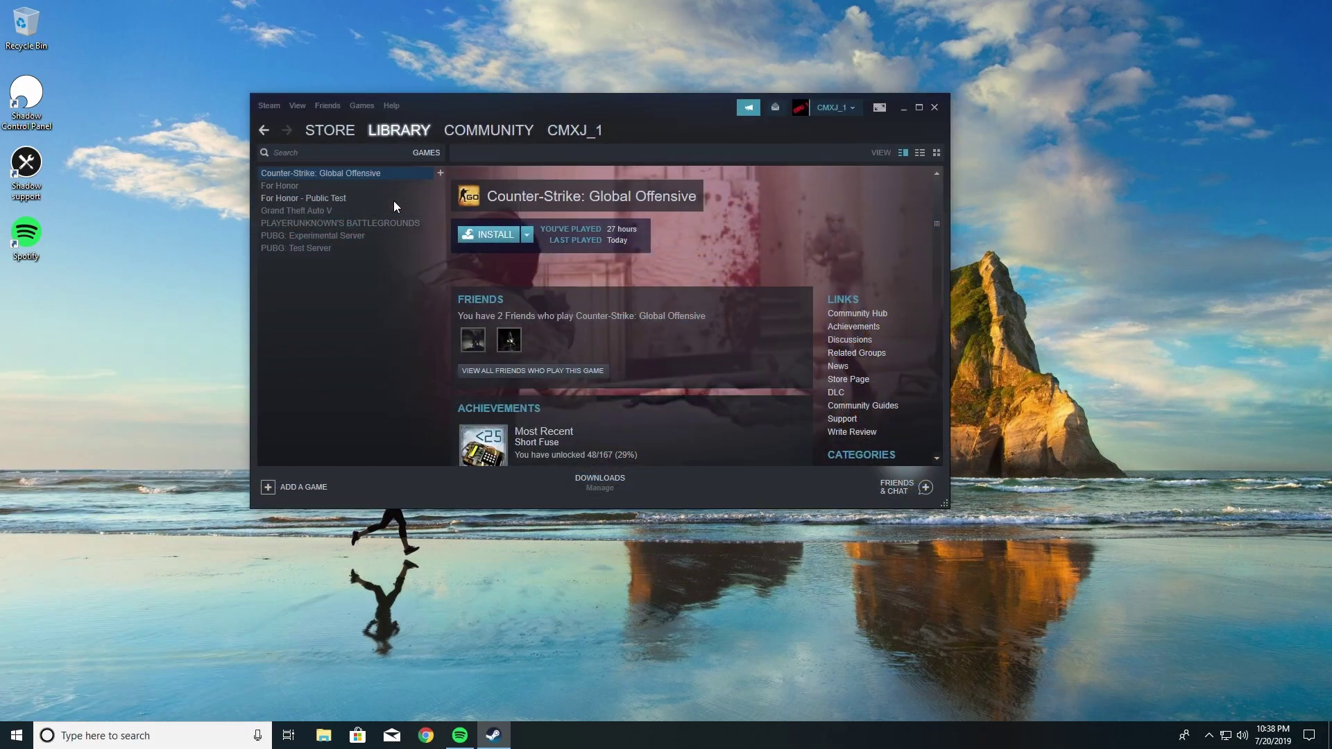
# Browse GTA V, For Honor - Public Test and PUBG in the Steam library
pyautogui.click(305, 210)
pyautogui.click(318, 199)
pyautogui.click(323, 224)
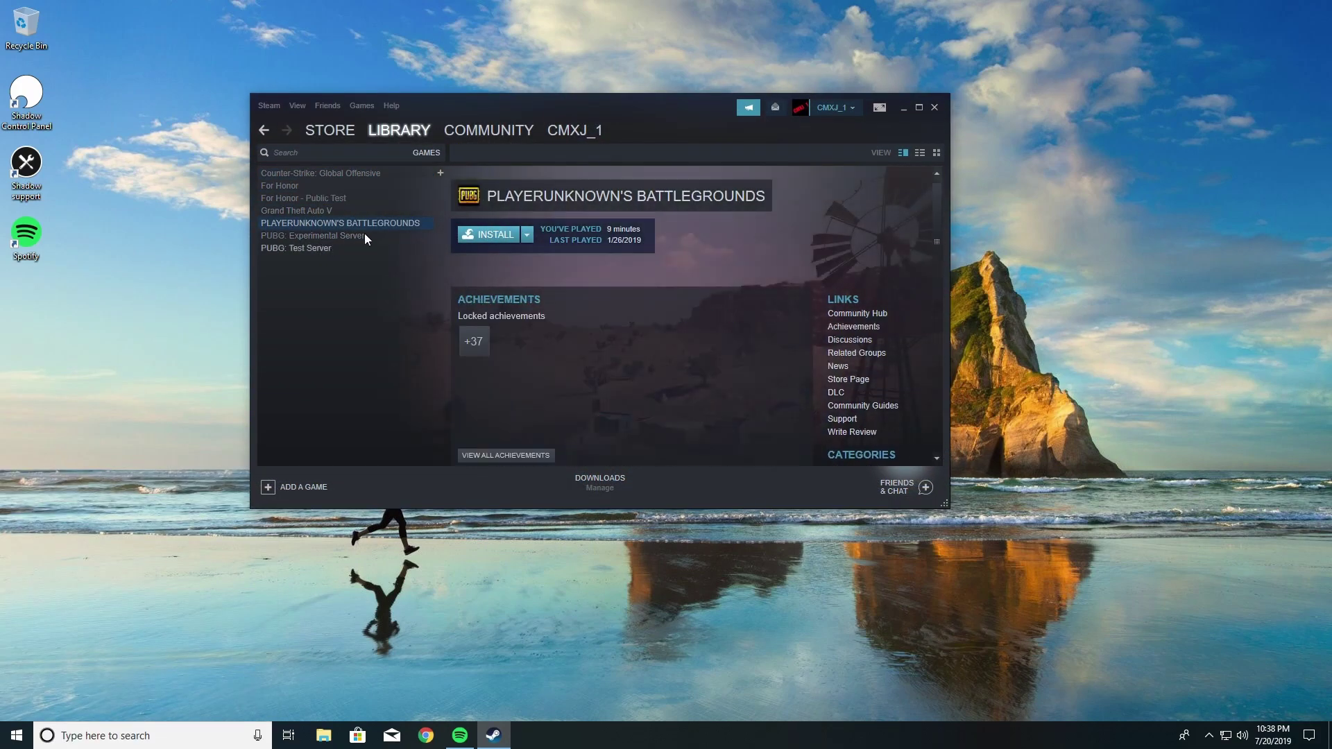
pyautogui.click(527, 236)
pyautogui.click(288, 310)
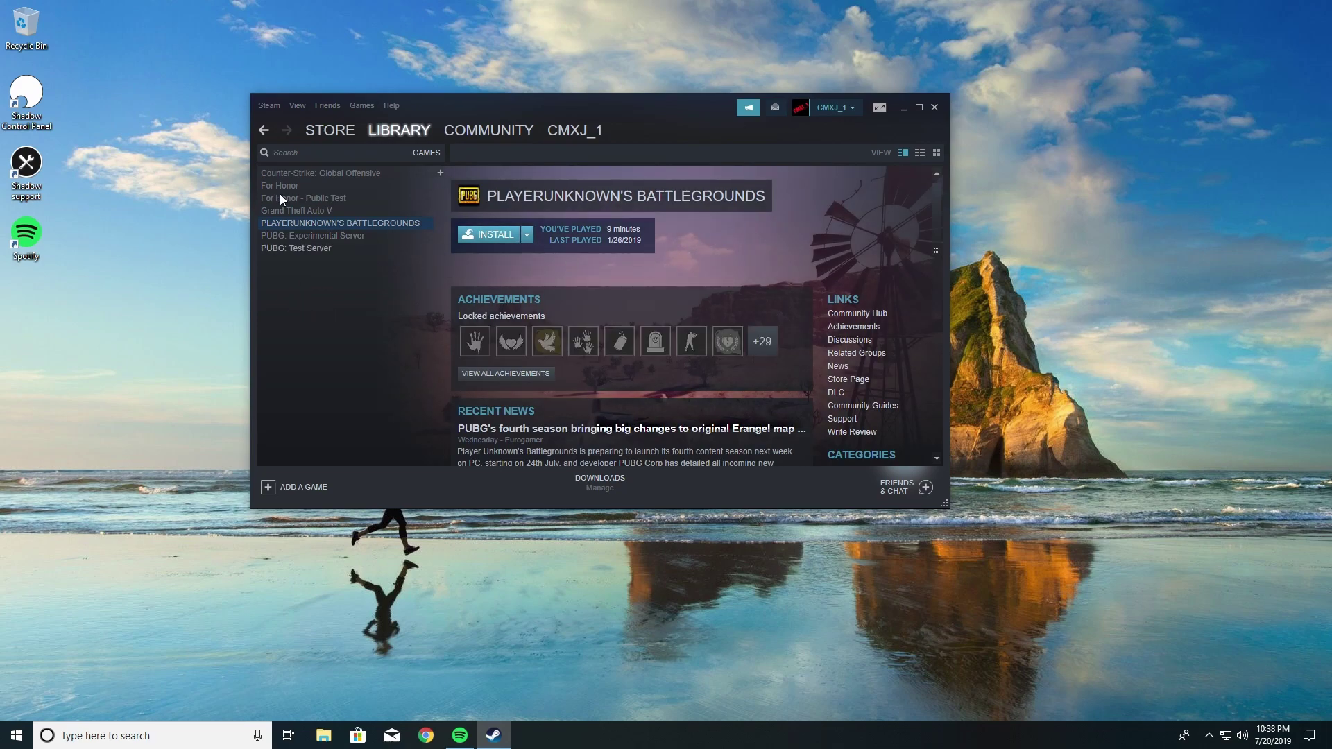
# Install Counter-Strike: Global Offensive without a desktop shortcut
pyautogui.click(305, 173)
pyautogui.click(527, 235)
pyautogui.click(494, 254)
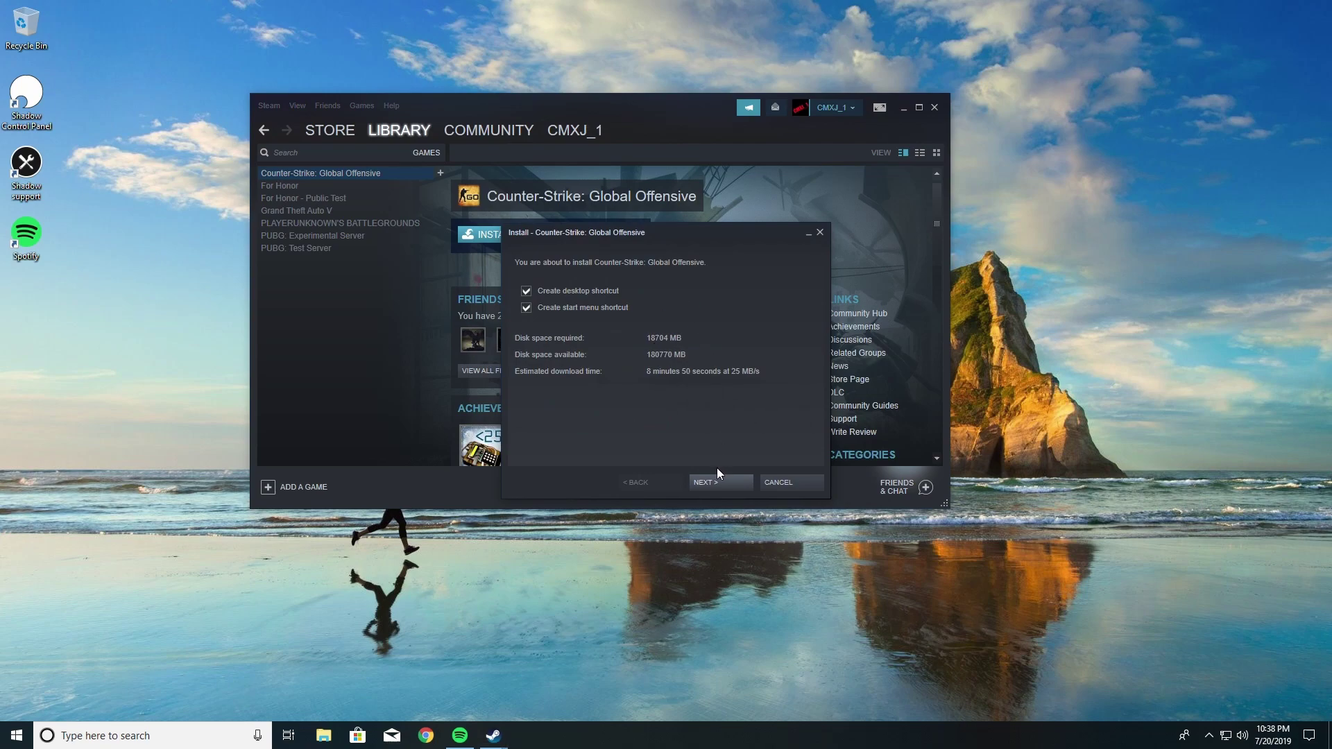
pyautogui.click(603, 293)
pyautogui.click(720, 483)
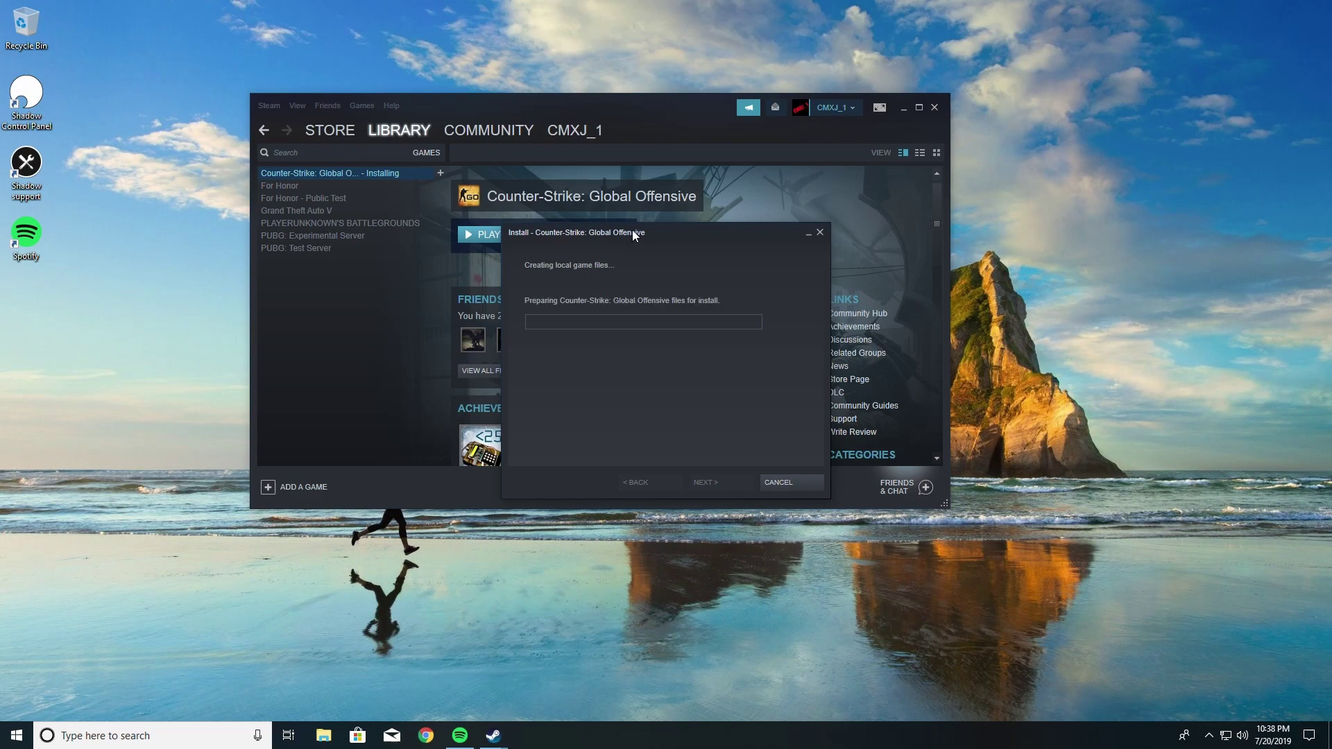
pyautogui.moveTo(634, 233); pyautogui.dragTo(523, 210)
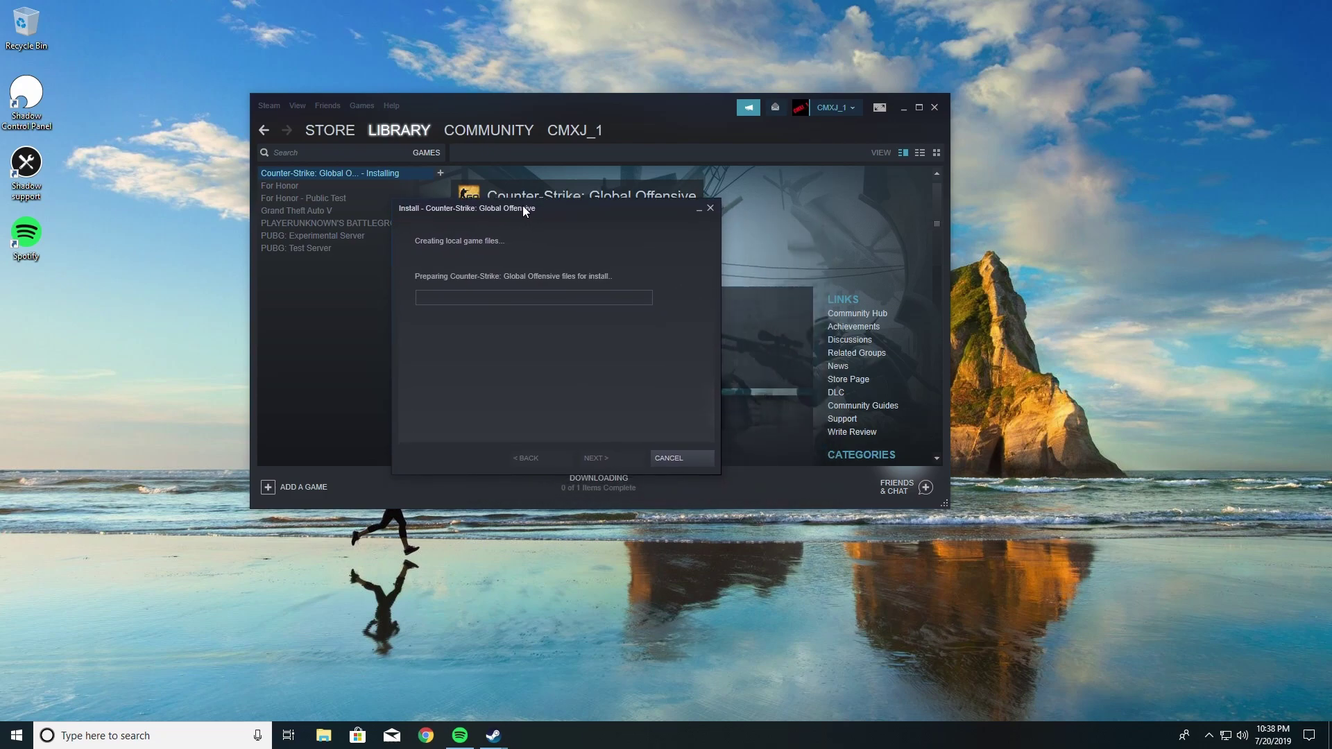
# Check Local Disk (C:) properties in File Explorer: 158 GB free of 255 GB
pyautogui.click(323, 735)
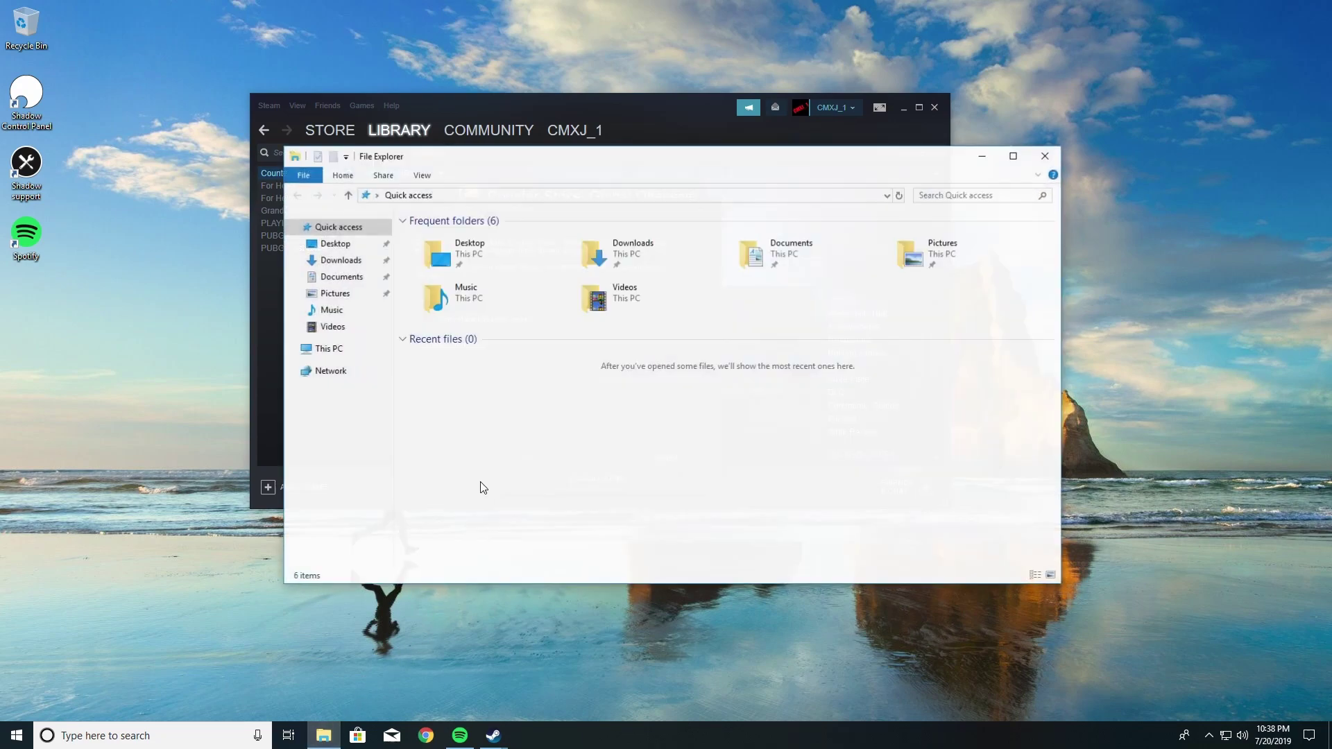
pyautogui.click(328, 348)
pyautogui.rightClick(545, 395)
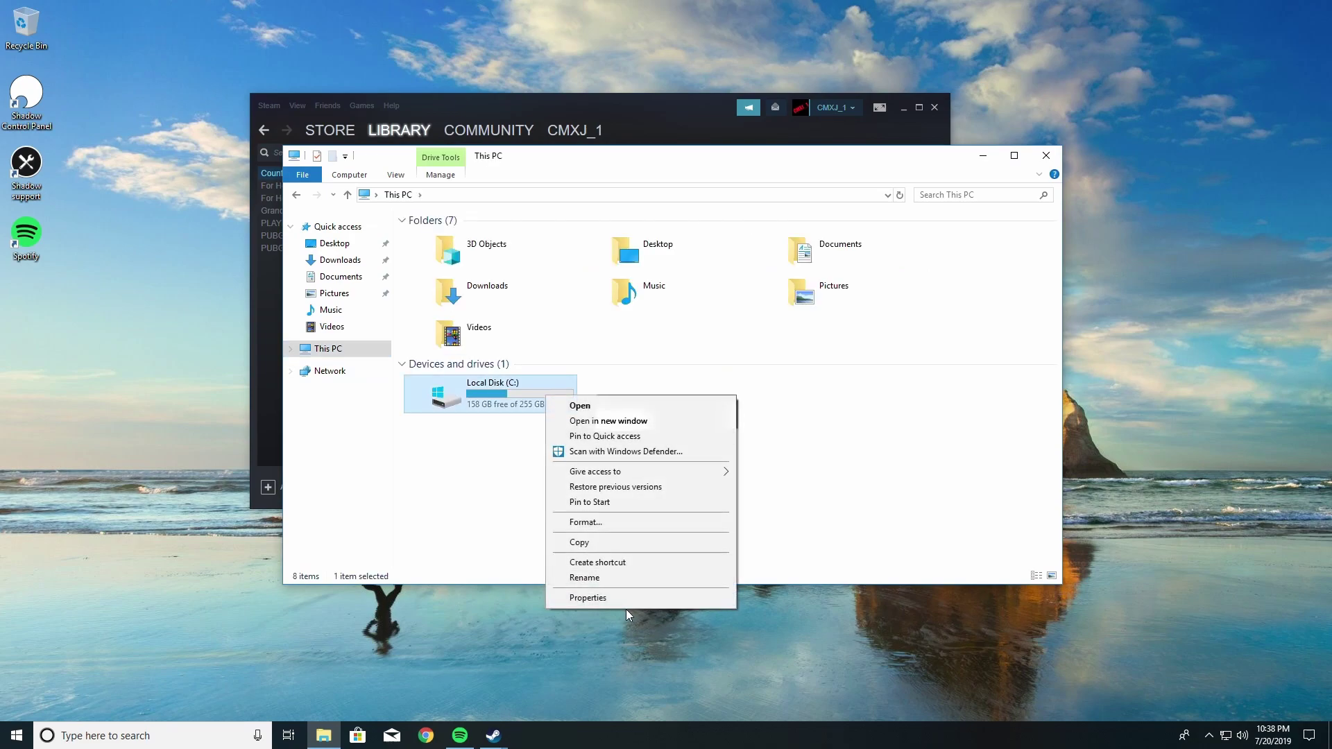
pyautogui.click(627, 598)
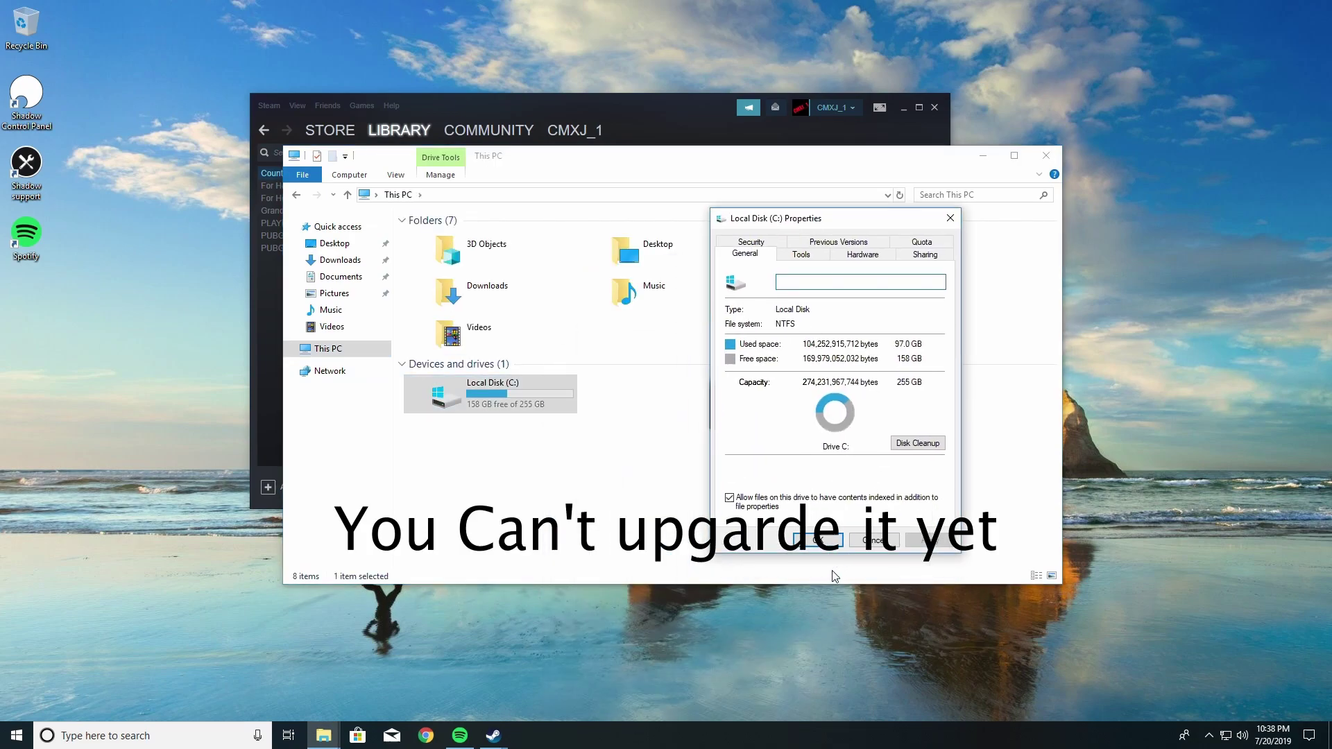
pyautogui.click(819, 540)
# Close File Explorer, finish the CS:GO install notice, and move Steam right to show download progress
pyautogui.click(1046, 155)
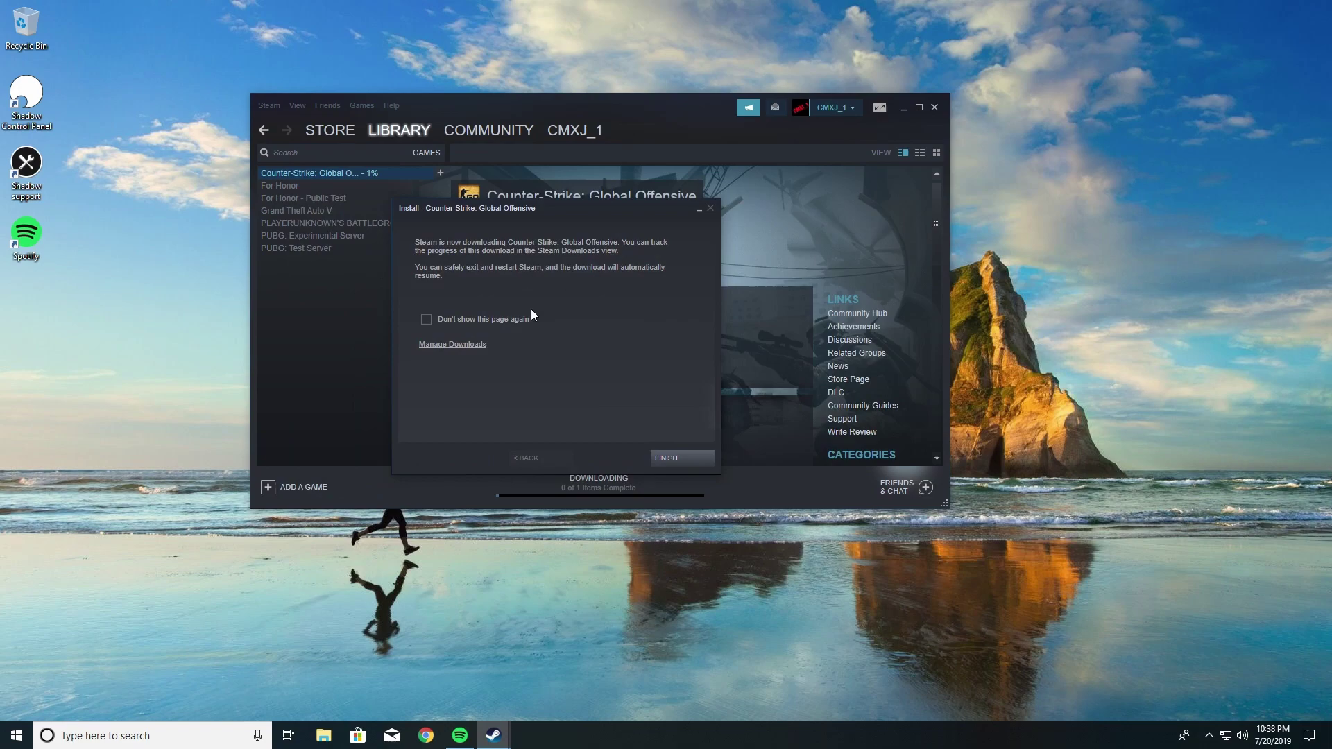
pyautogui.click(458, 345)
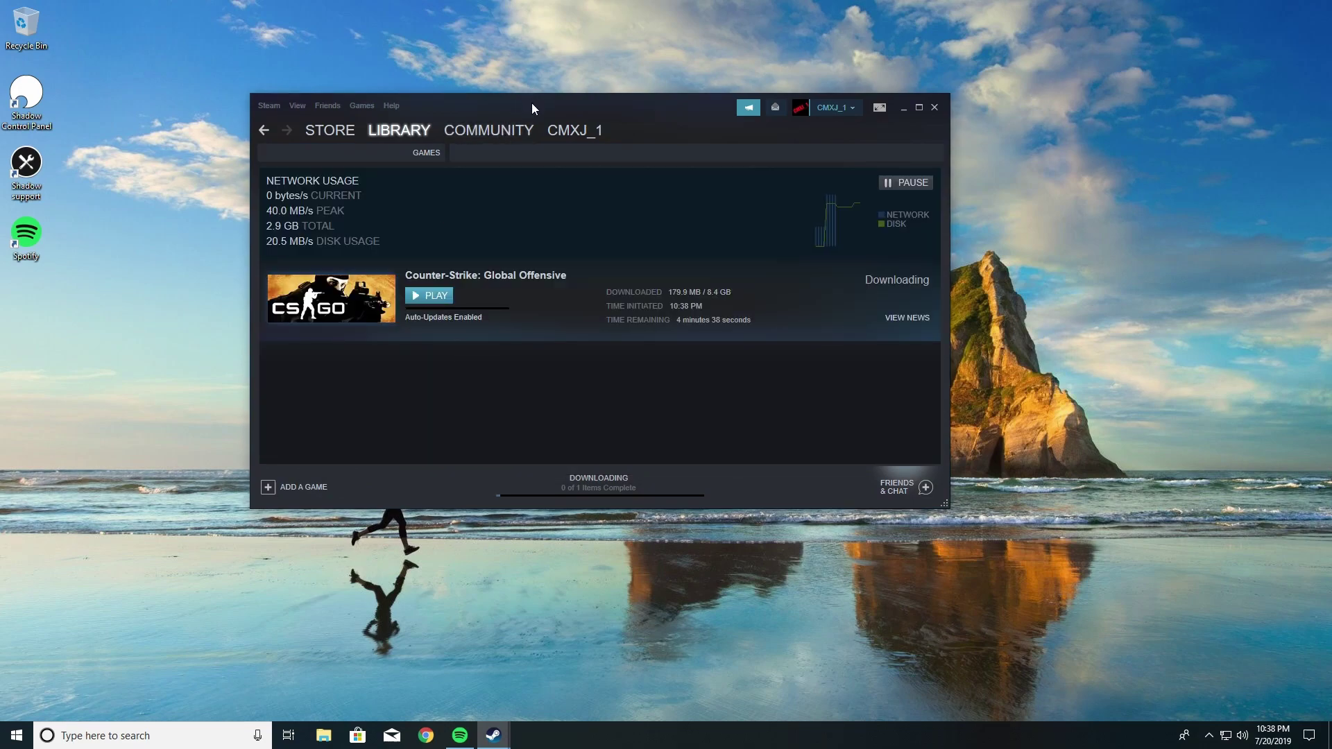
pyautogui.moveTo(533, 107); pyautogui.dragTo(567, 109)
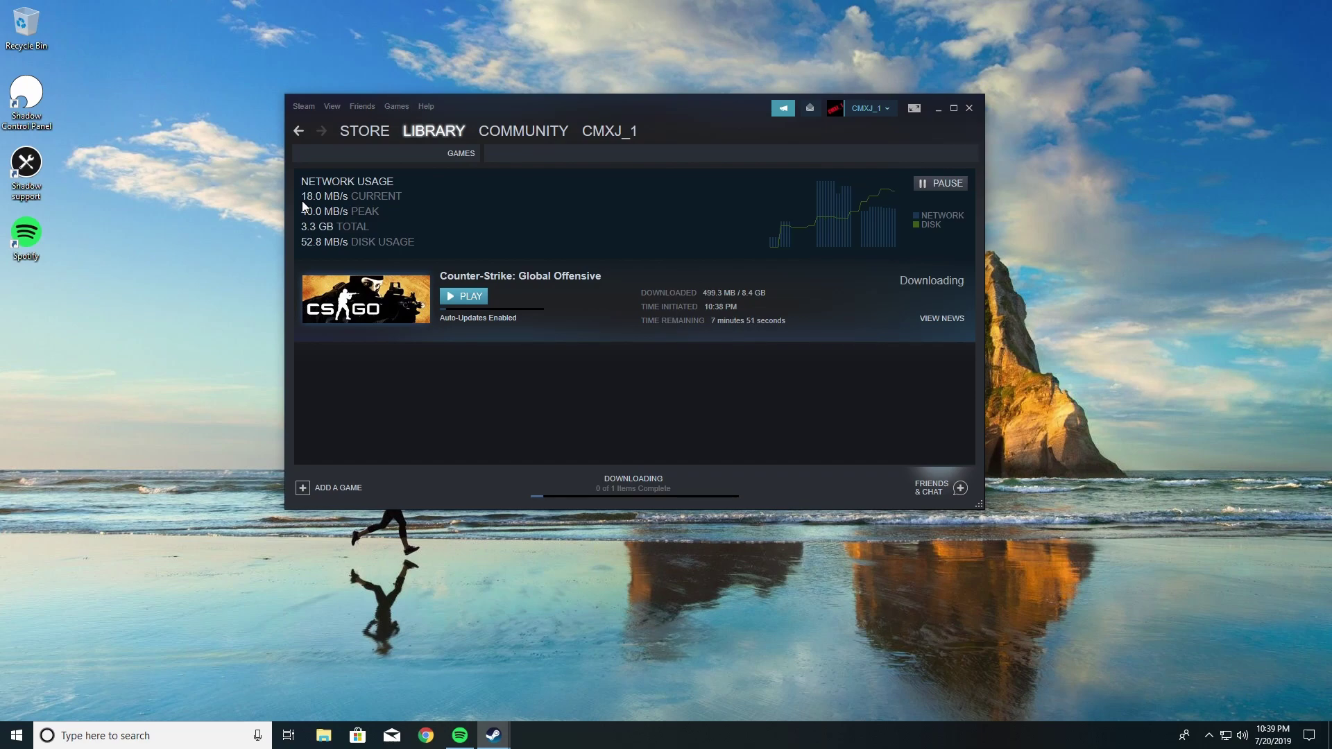
# Search Google for 'orgin' in Chrome and open the Origin store result
pyautogui.click(426, 735)
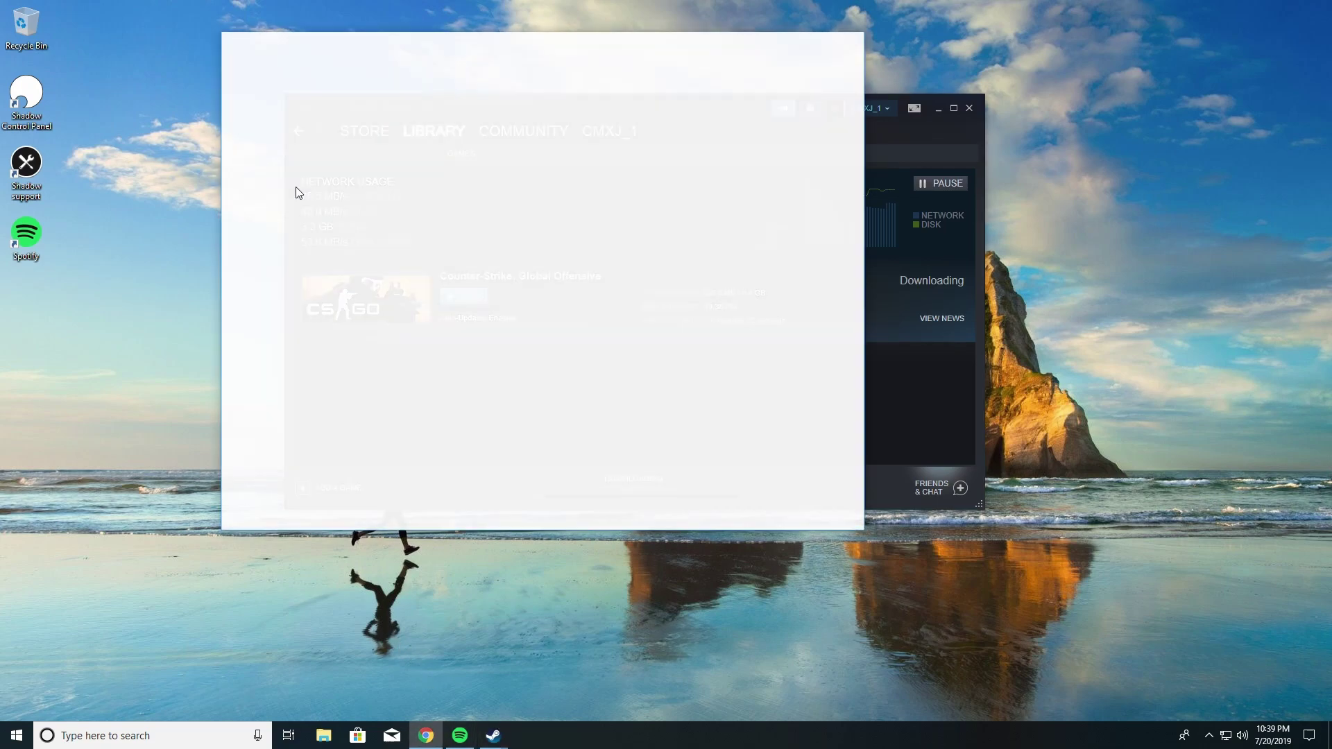
pyautogui.write('origin')
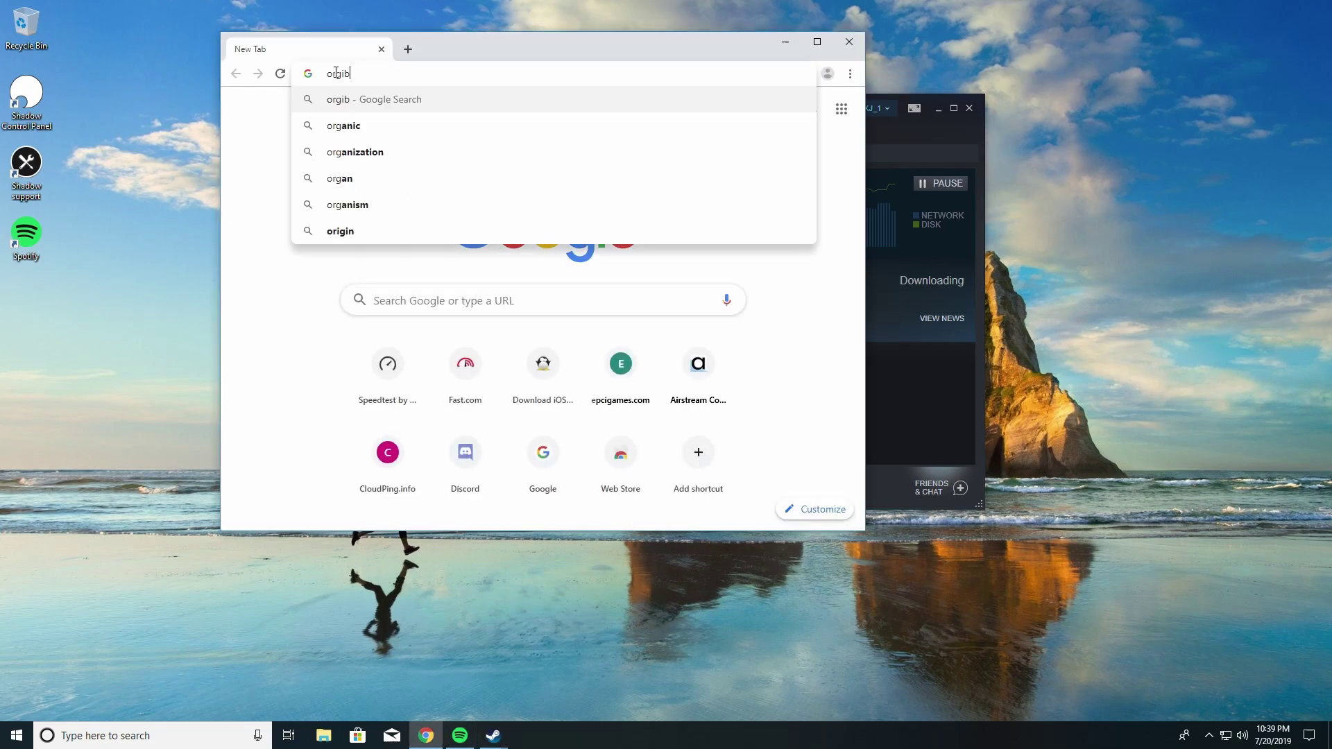
pyautogui.press('BackSpace')
pyautogui.press('BackSpace')
pyautogui.press('BackSpace')
pyautogui.press('BackSpace')
pyautogui.press('BackSpace')
pyautogui.press('BackSpace')
pyautogui.write('orgin')
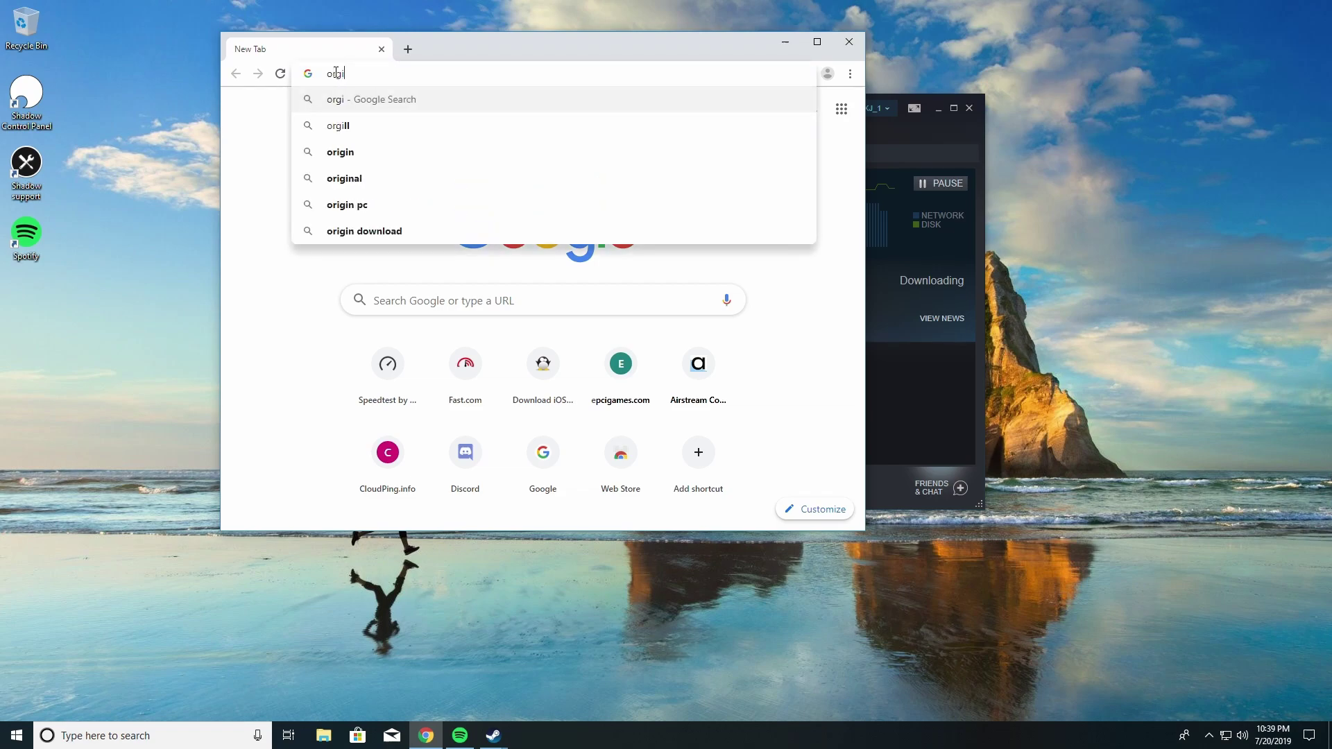
pyautogui.press('Return')
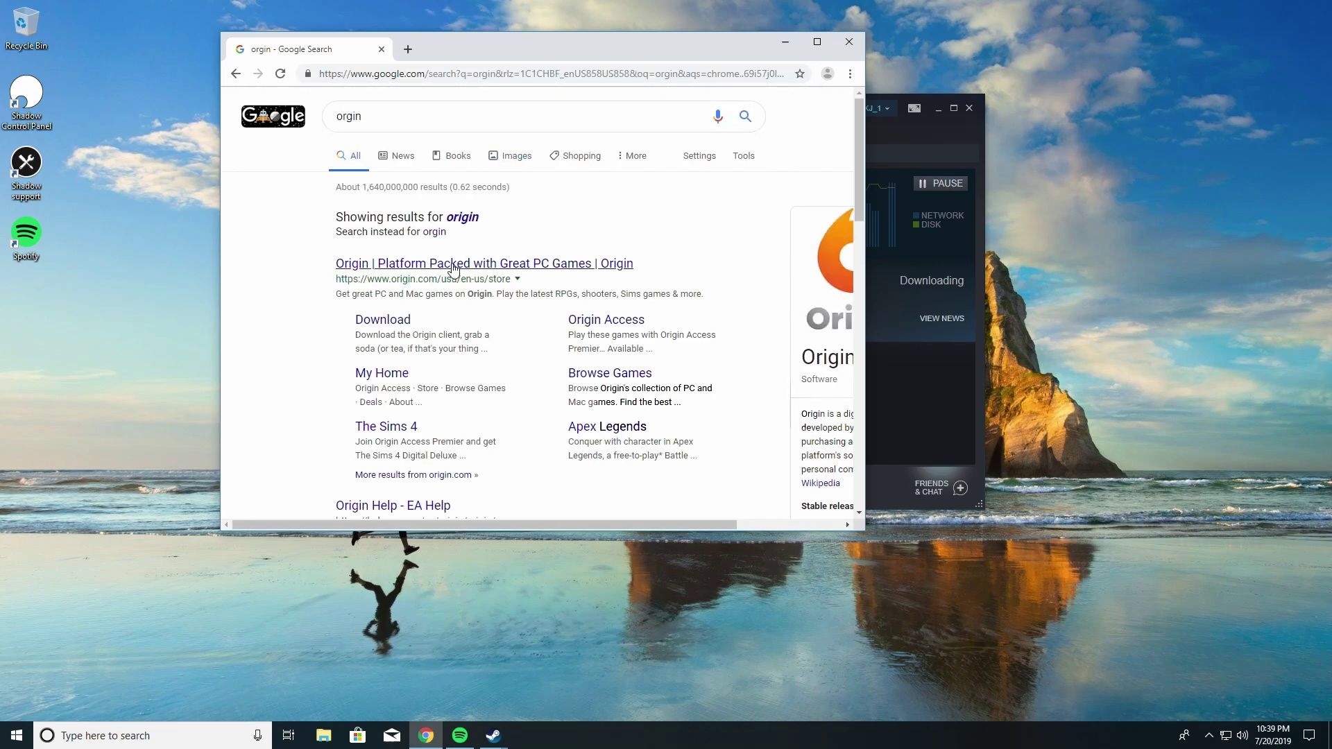
pyautogui.click(453, 269)
# Maximize the browser and go to Origin's Browse Games page
pyautogui.moveTo(480, 48); pyautogui.dragTo(316, 54)
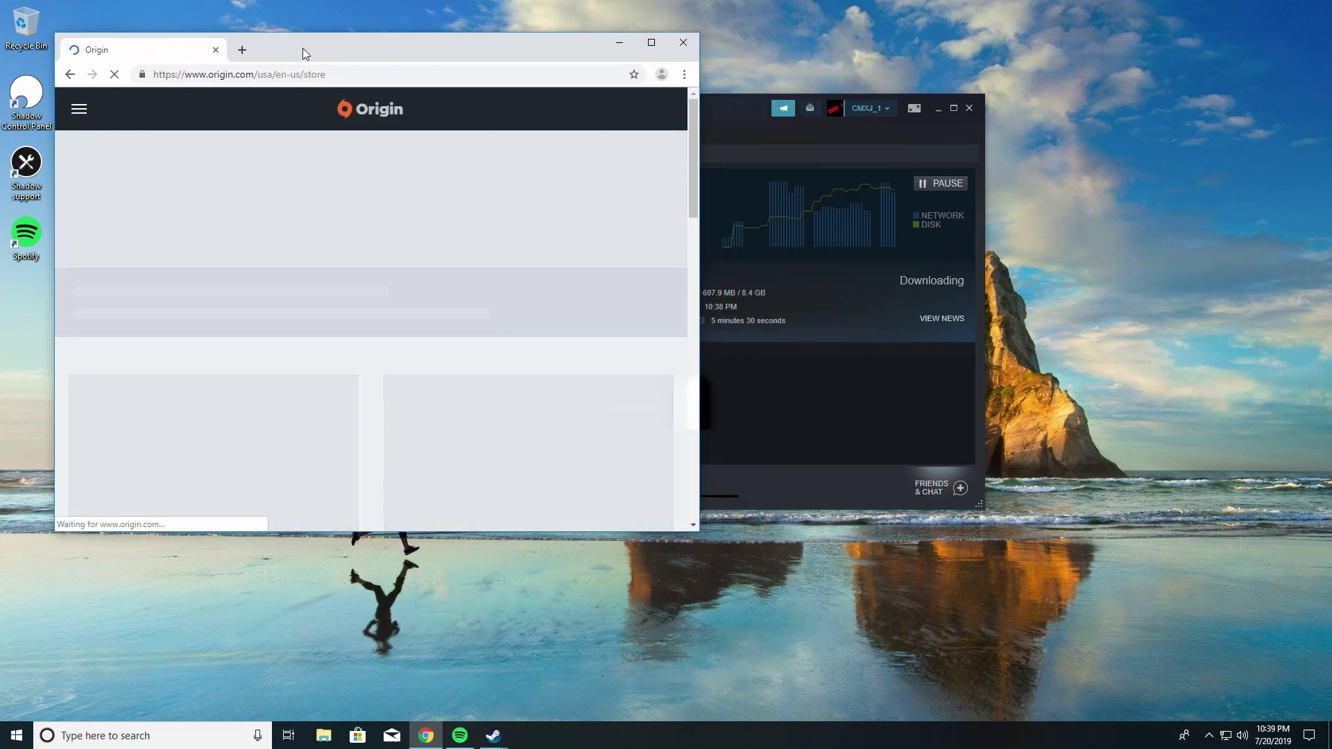
pyautogui.doubleClick(395, 59)
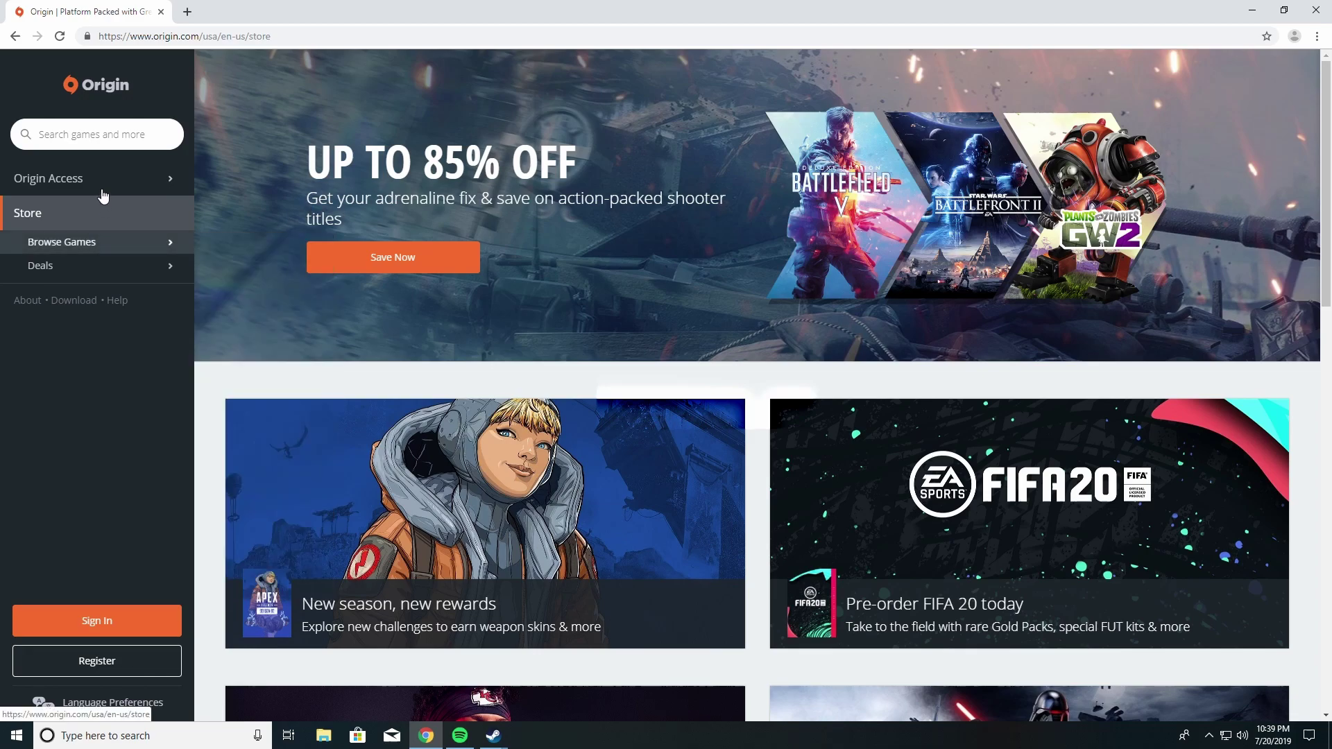
pyautogui.moveTo(99, 183)
pyautogui.scroll(-10, 751, 558)
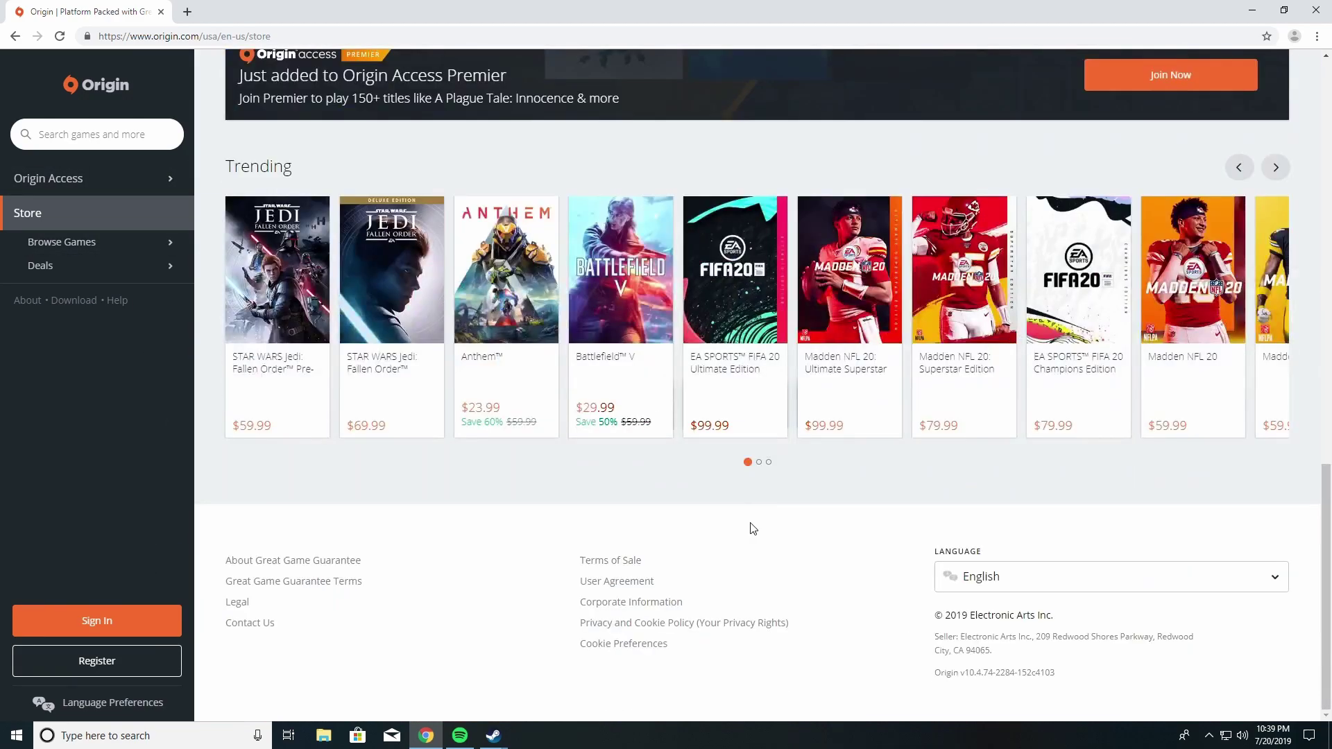
pyautogui.scroll(10, 485, 585)
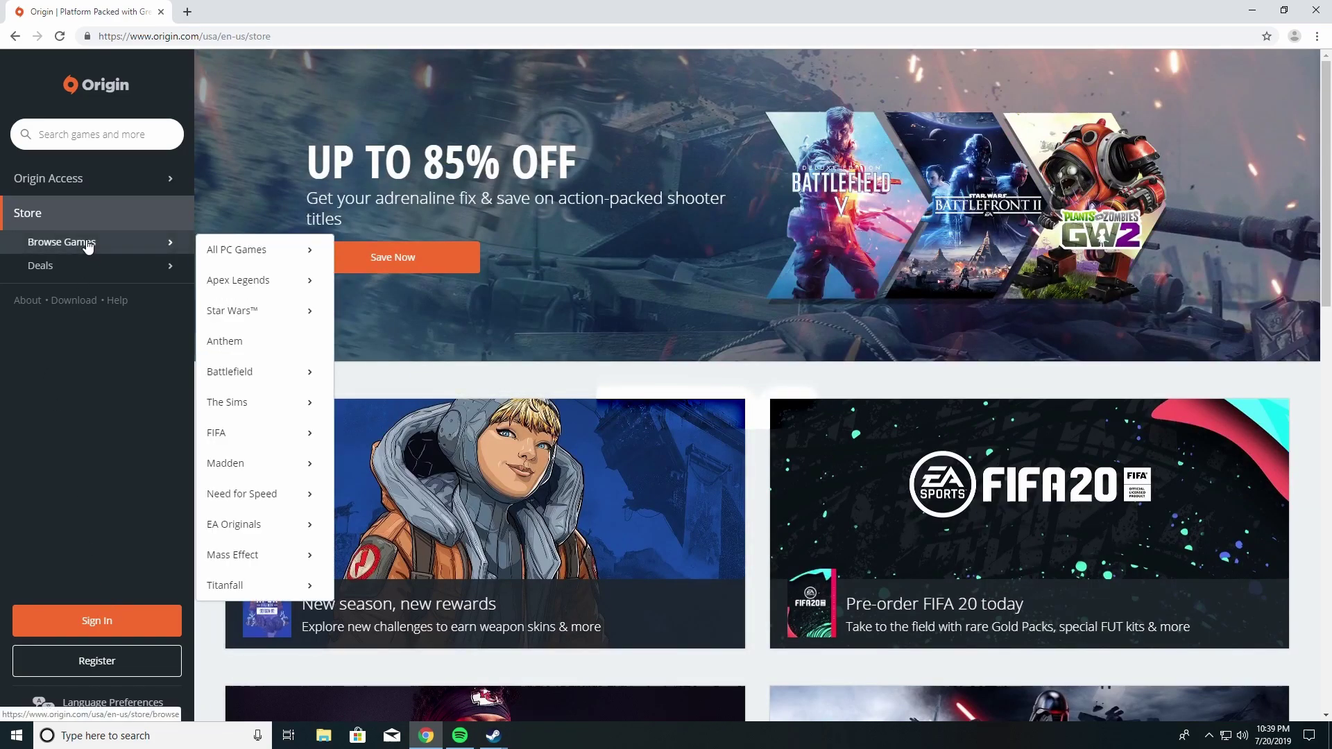
pyautogui.click(62, 242)
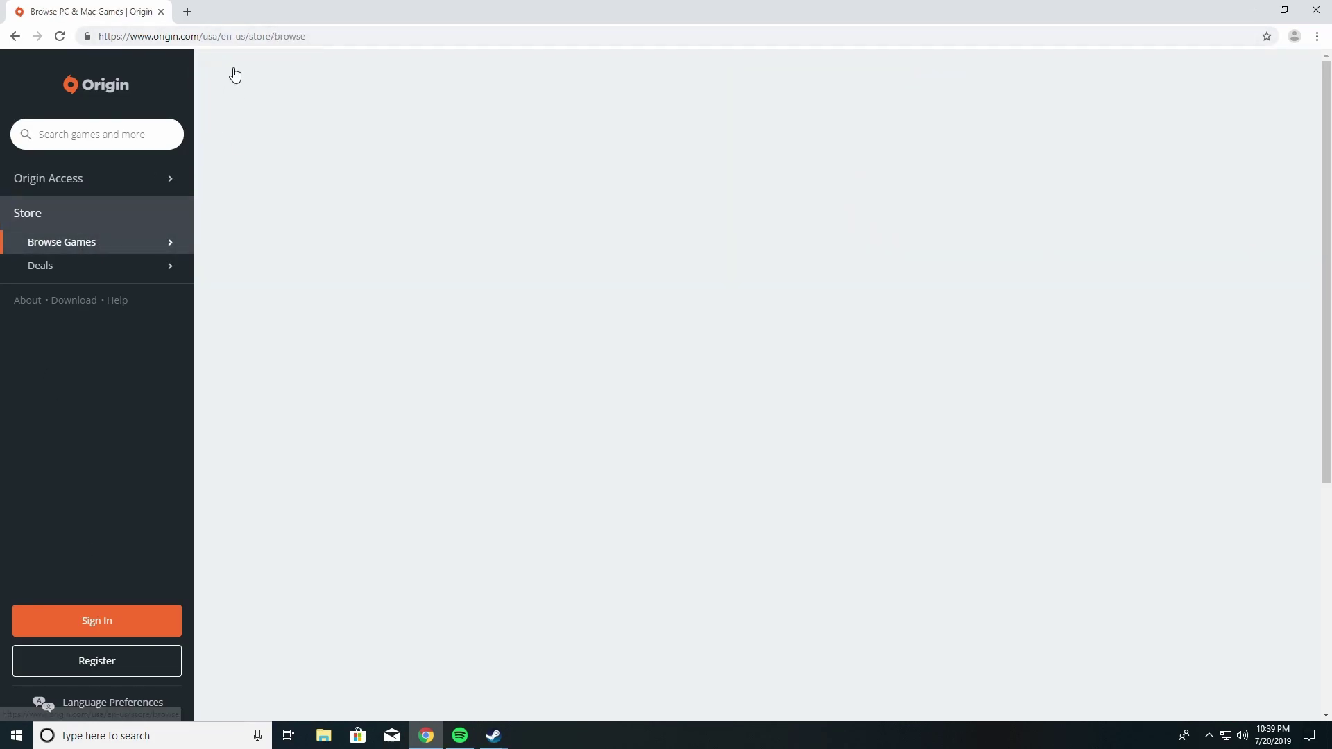
# Search 'download orign', download the Windows OriginThinSetup.exe, and open it
pyautogui.click(245, 31)
pyautogui.write('downla')
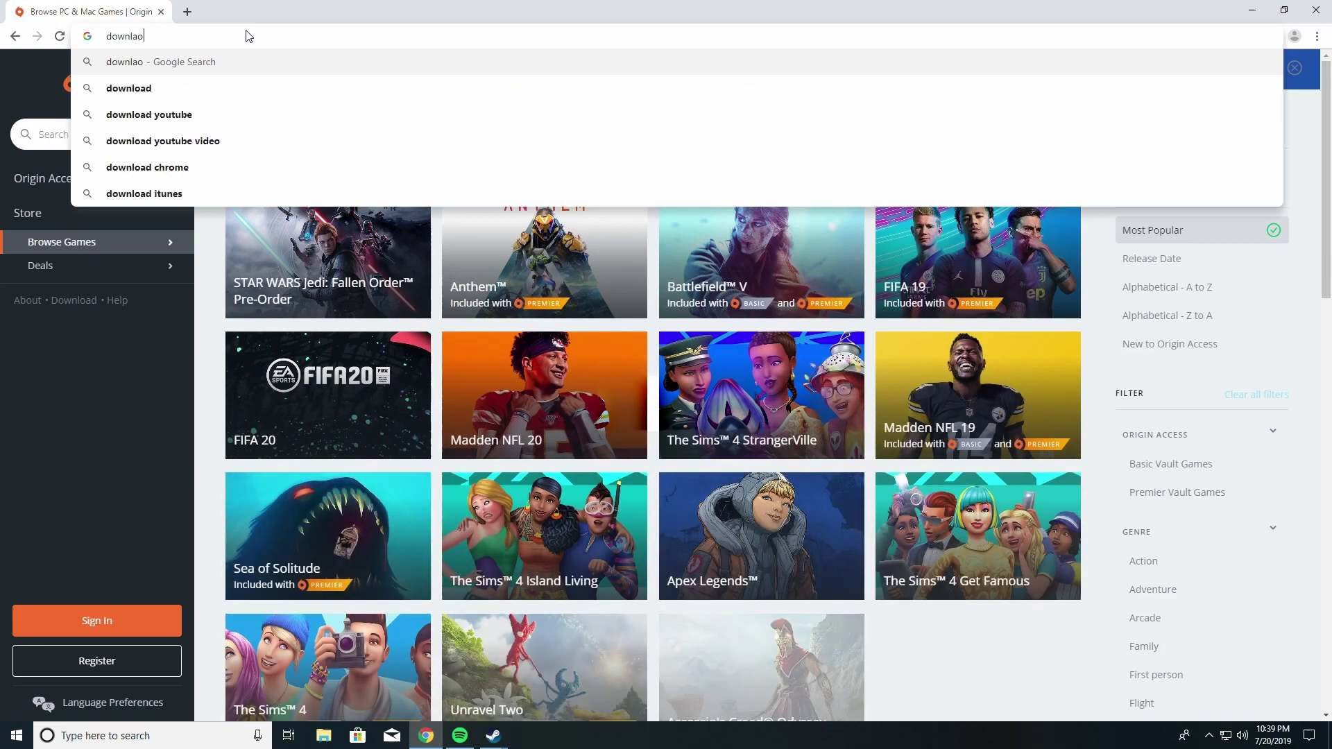
pyautogui.press('BackSpace')
pyautogui.write('nload orign')
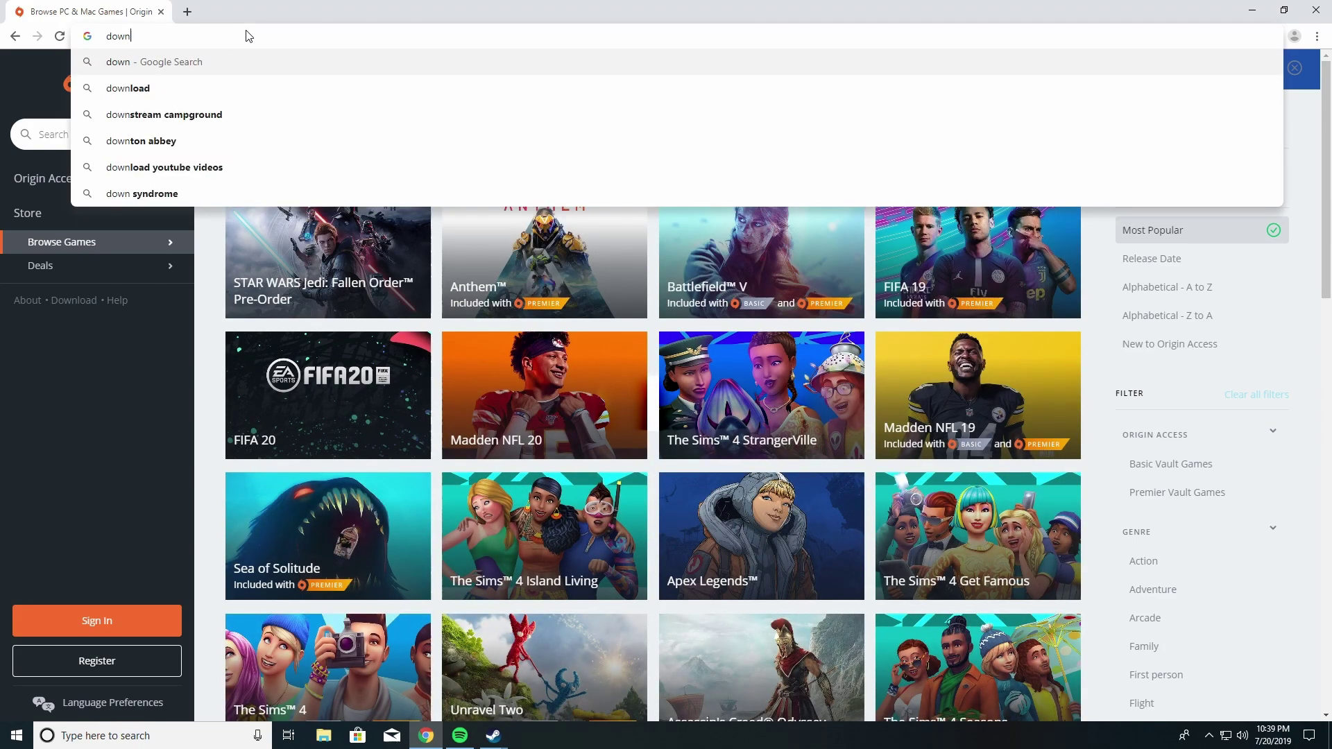
pyautogui.press('Return')
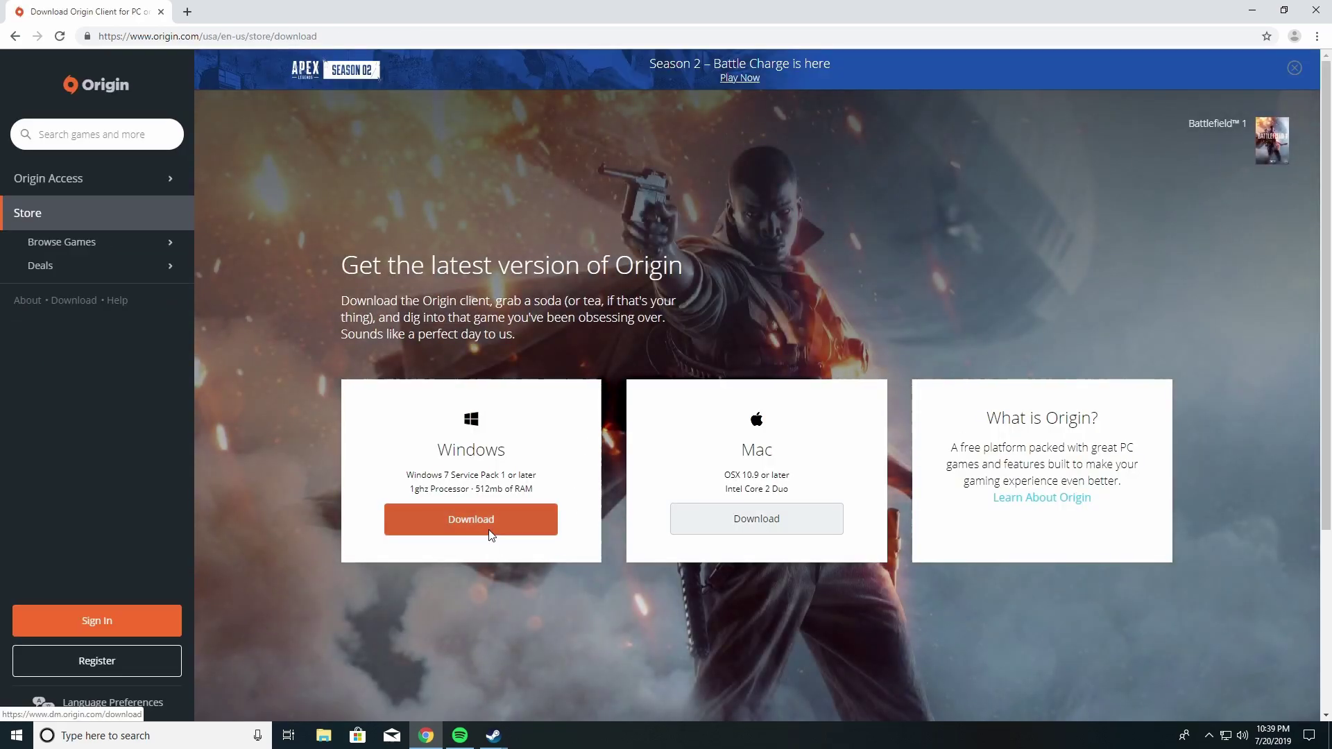
pyautogui.click(490, 532)
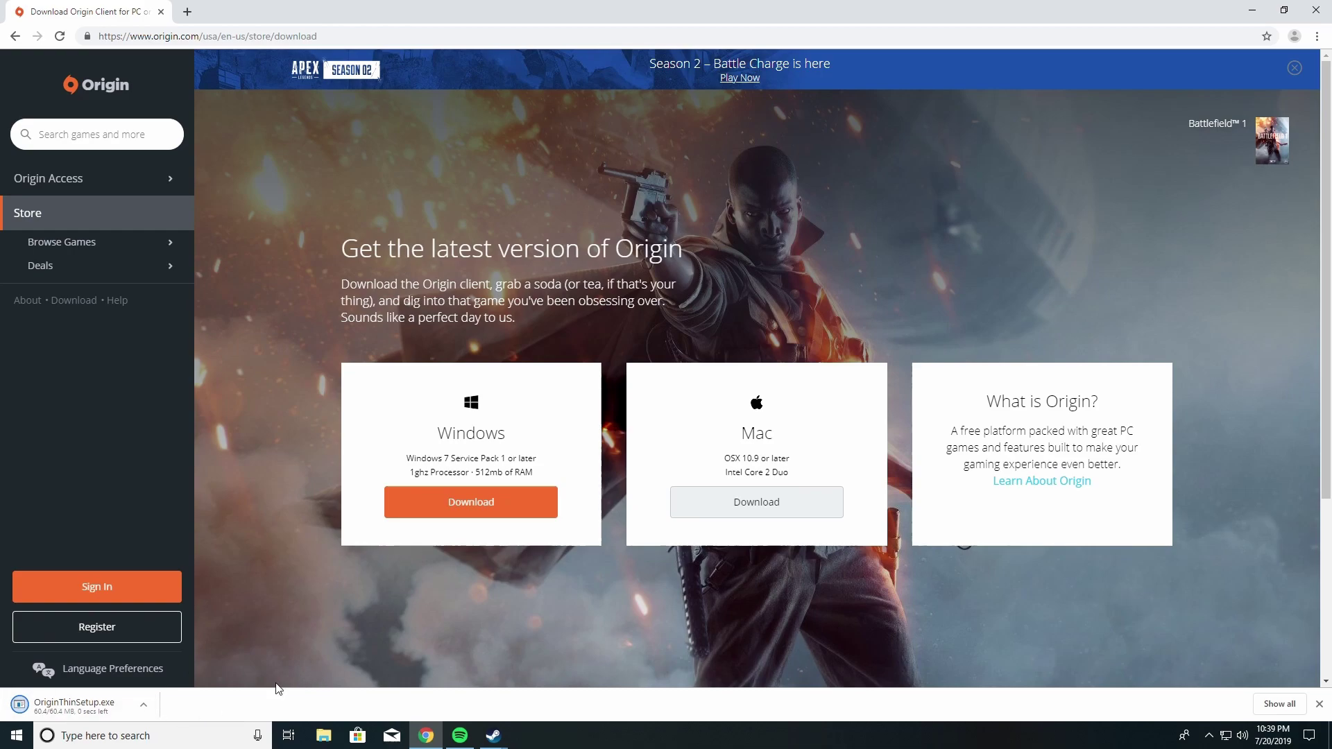
pyautogui.click(72, 706)
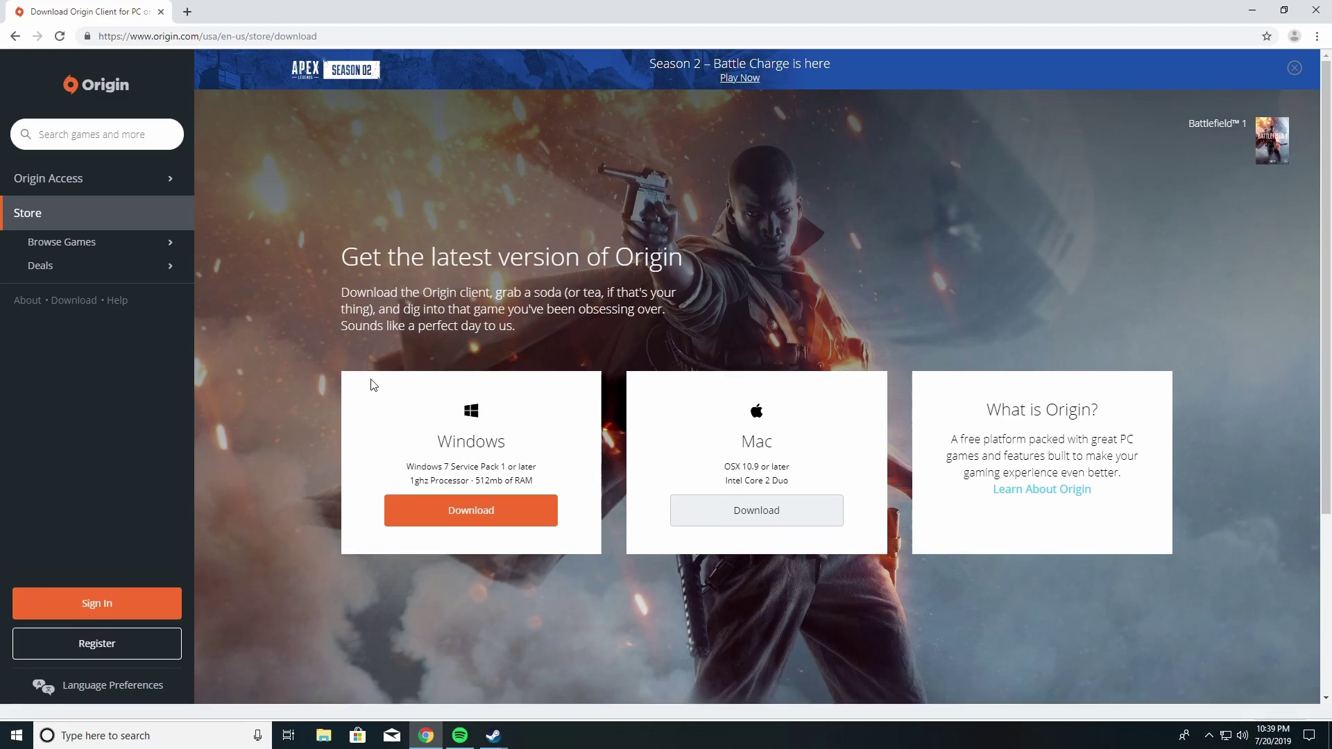
# Close the browser, then start installing Origin, accepting the licence agreement
pyautogui.moveTo(463, 10); pyautogui.dragTo(483, 123)
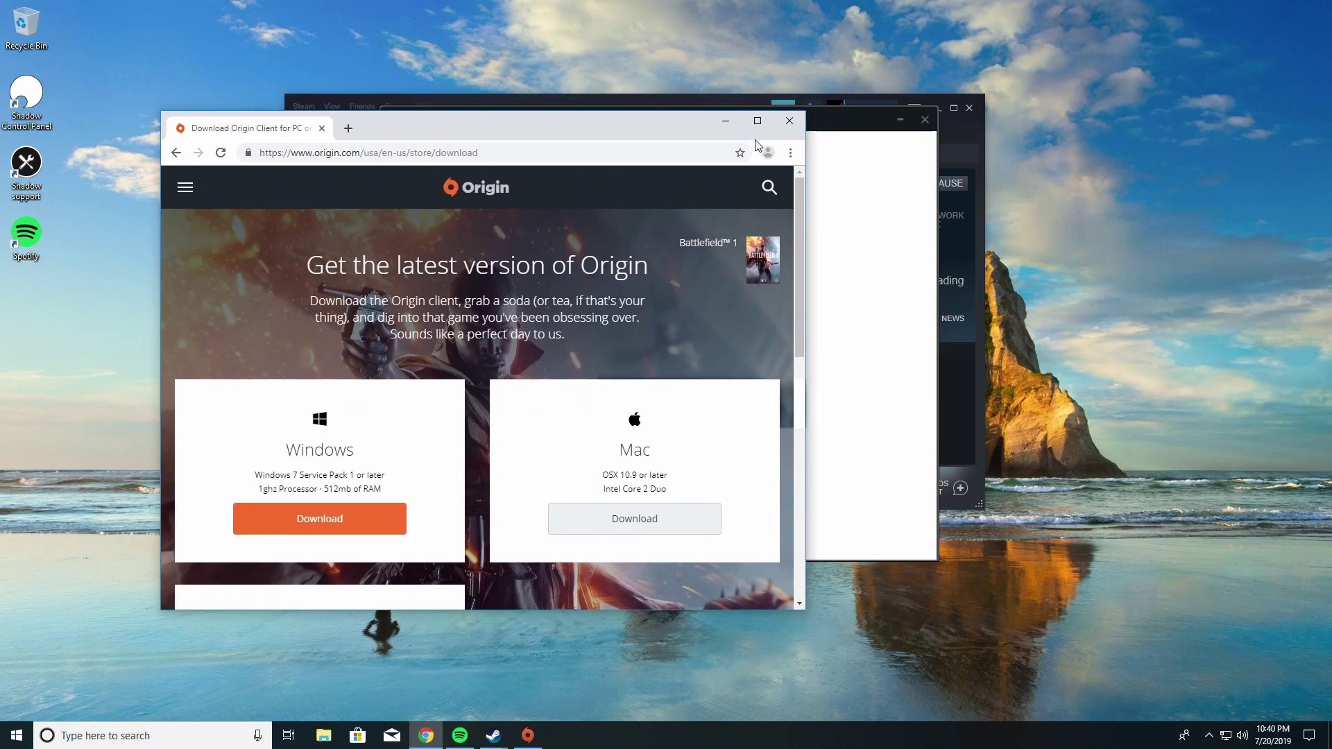
pyautogui.click(790, 121)
pyautogui.moveTo(703, 134); pyautogui.dragTo(862, 151)
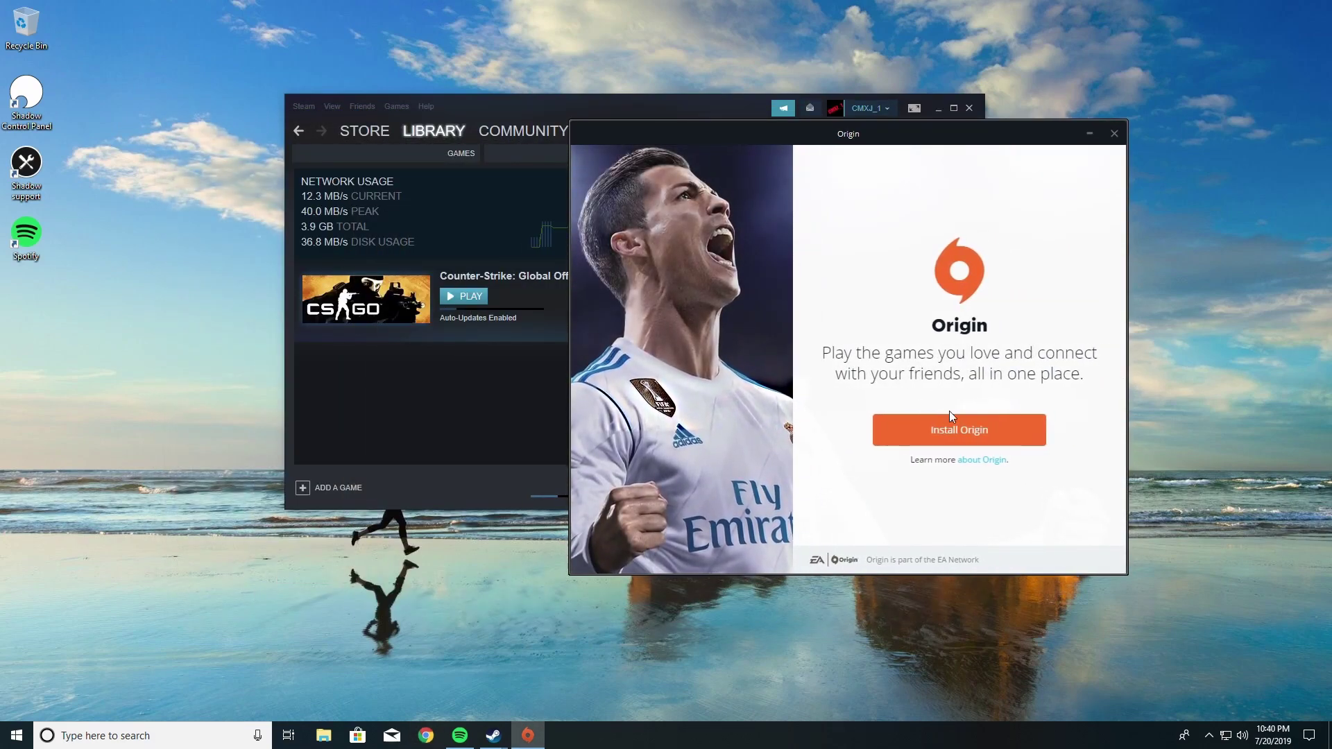
pyautogui.click(961, 428)
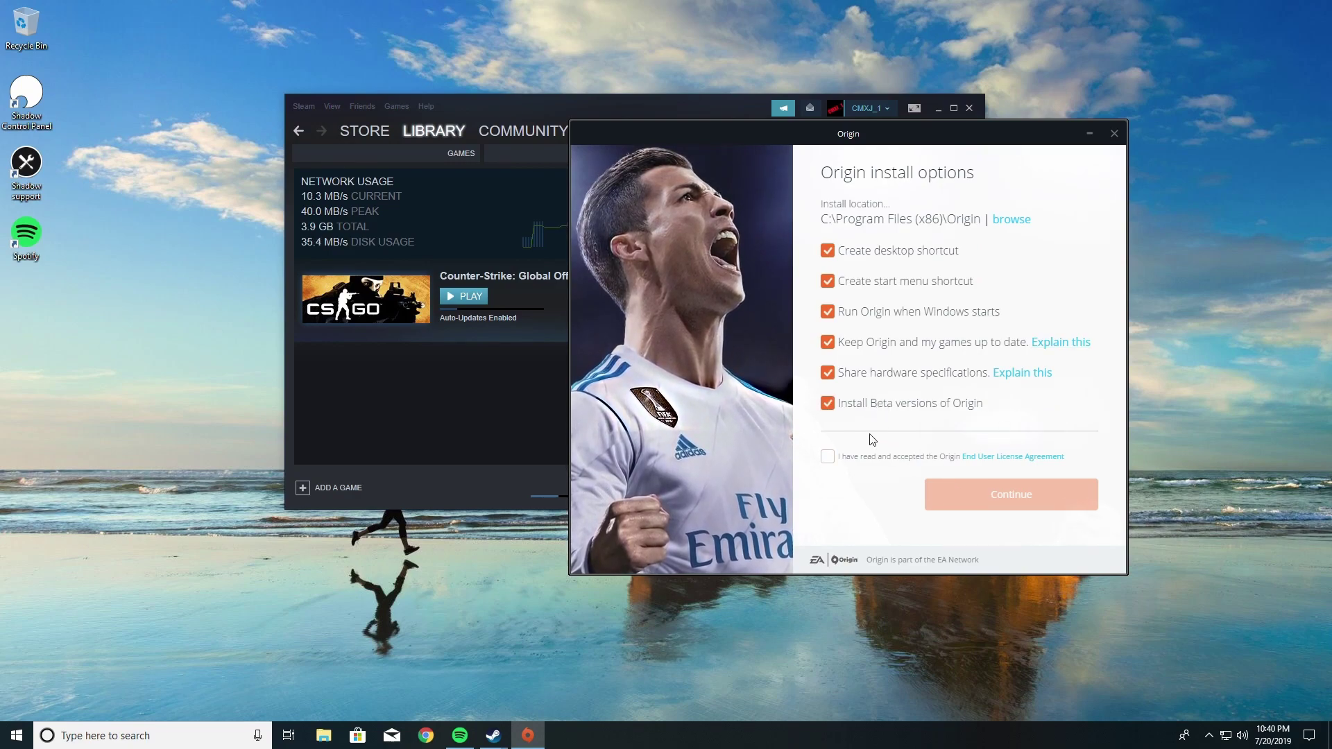
pyautogui.click(827, 457)
pyautogui.click(1011, 494)
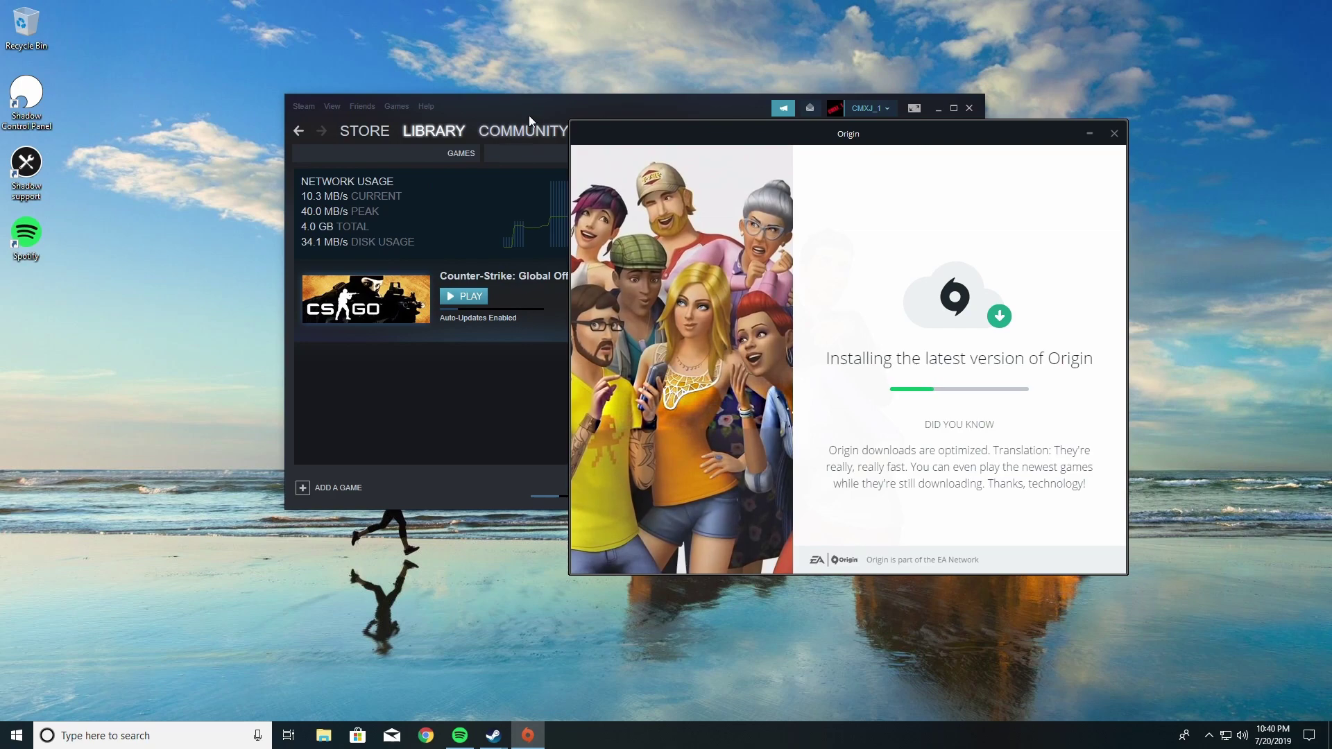
# Move Steam aside and check Ethernet throughput in Task Manager's Performance tab
pyautogui.moveTo(529, 116); pyautogui.dragTo(431, 102)
pyautogui.rightClick(799, 736)
pyautogui.click(846, 656)
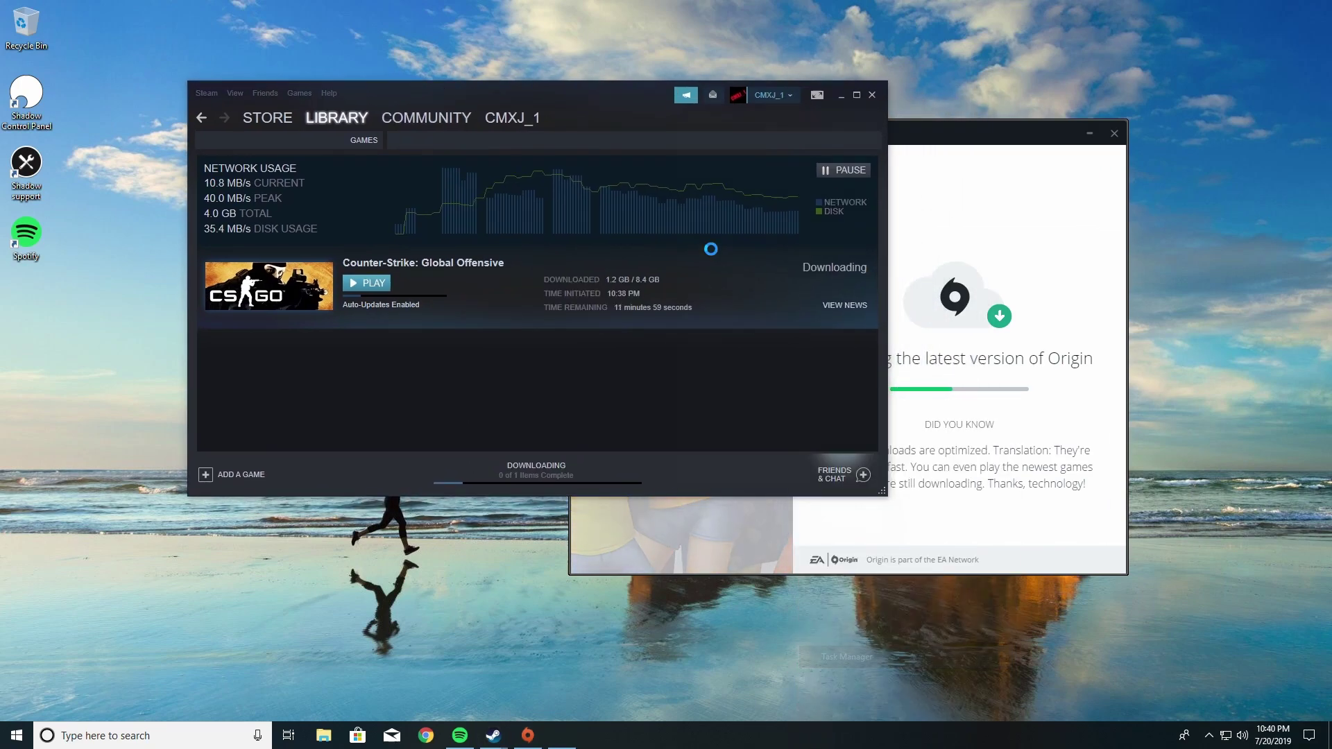
pyautogui.click(740, 105)
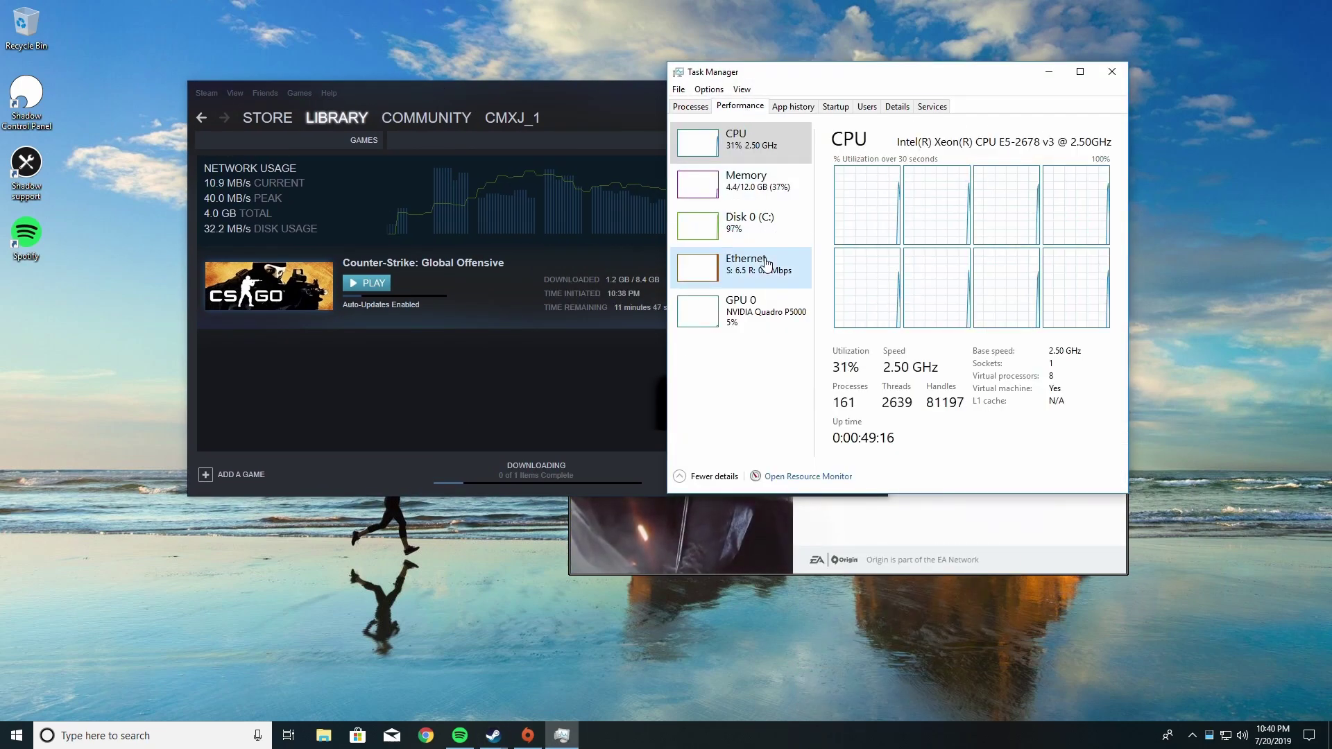
pyautogui.click(778, 277)
pyautogui.moveTo(851, 81); pyautogui.dragTo(272, 83)
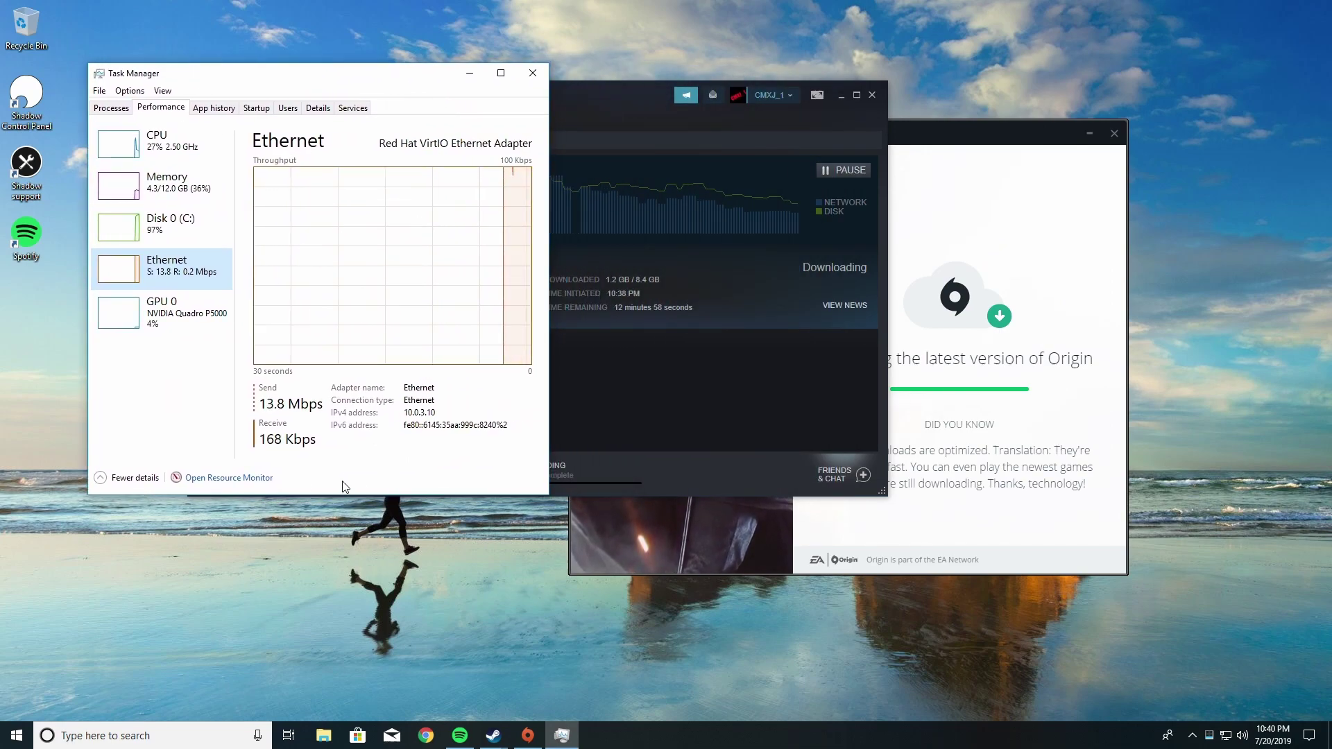
pyautogui.click(533, 73)
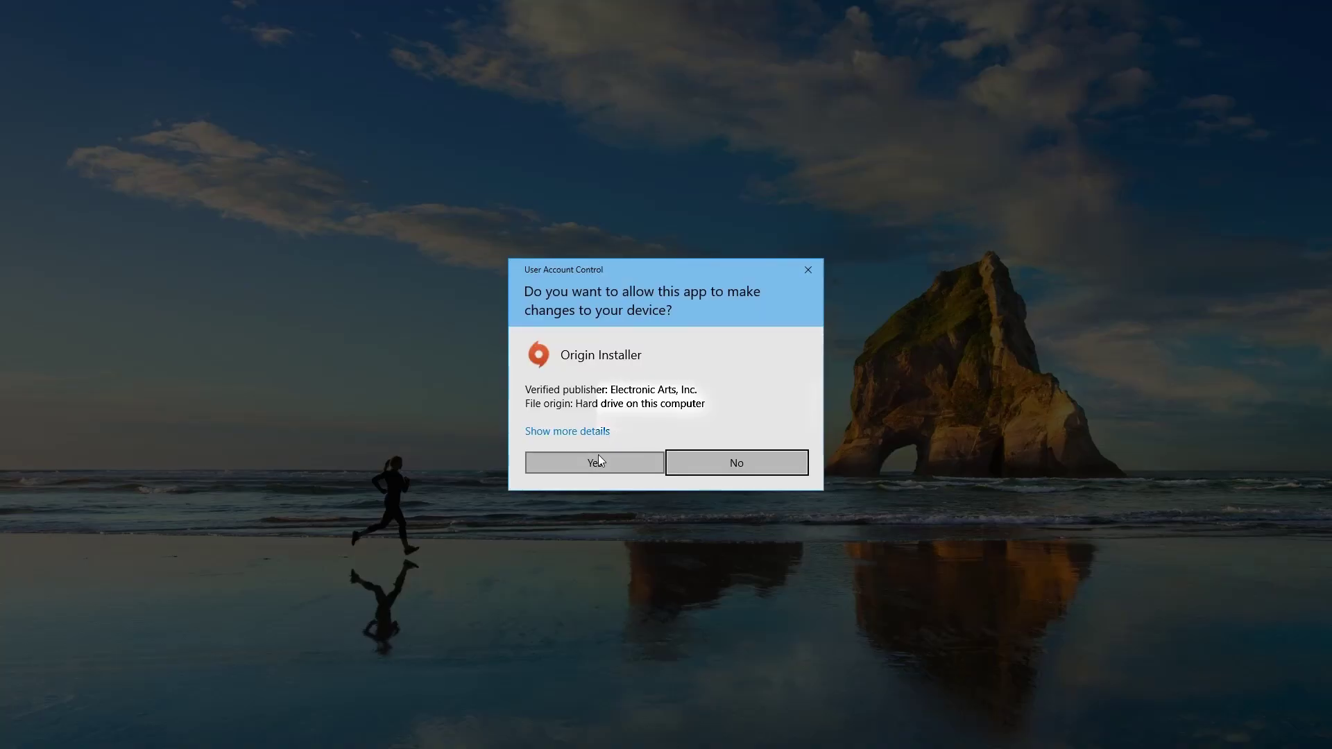
# Allow the Origin updater, reposition its window, and check network throughput in Task Manager again
pyautogui.click(600, 460)
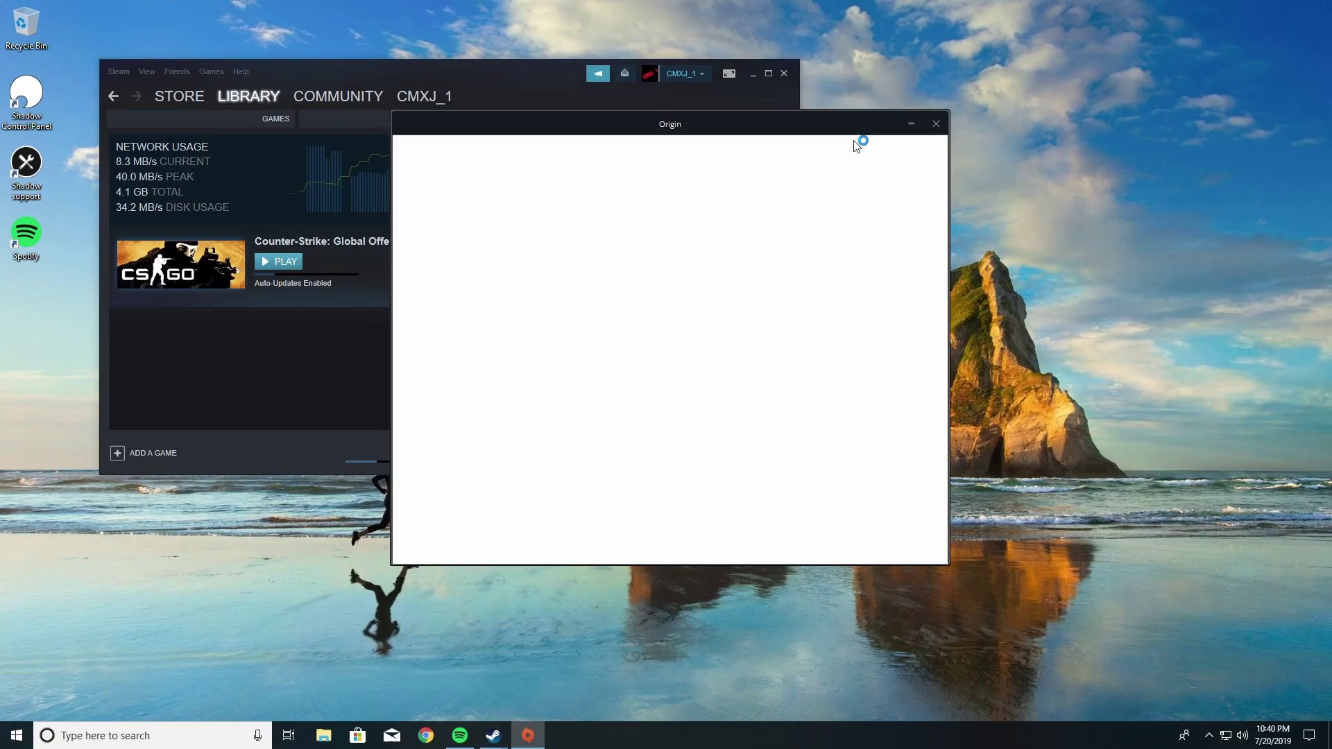
pyautogui.moveTo(859, 137); pyautogui.dragTo(1032, 66)
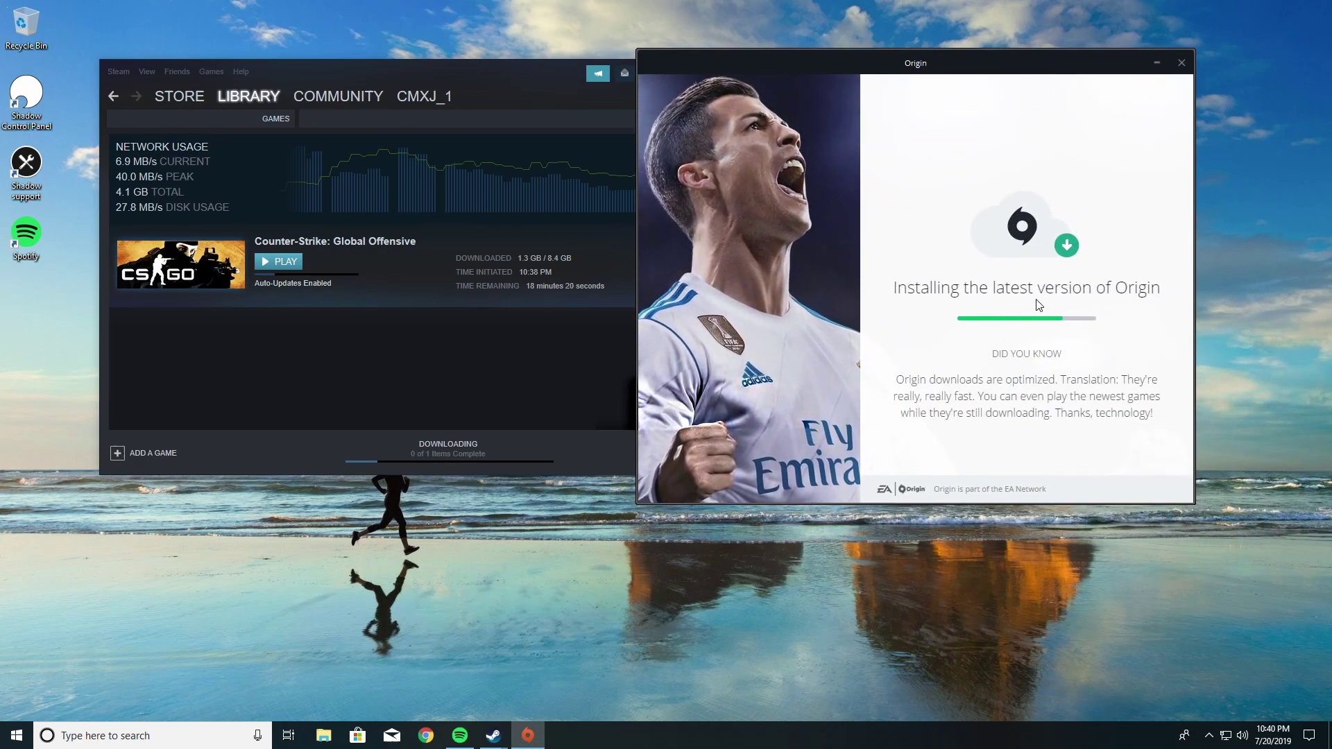
pyautogui.rightClick(919, 746)
pyautogui.click(968, 680)
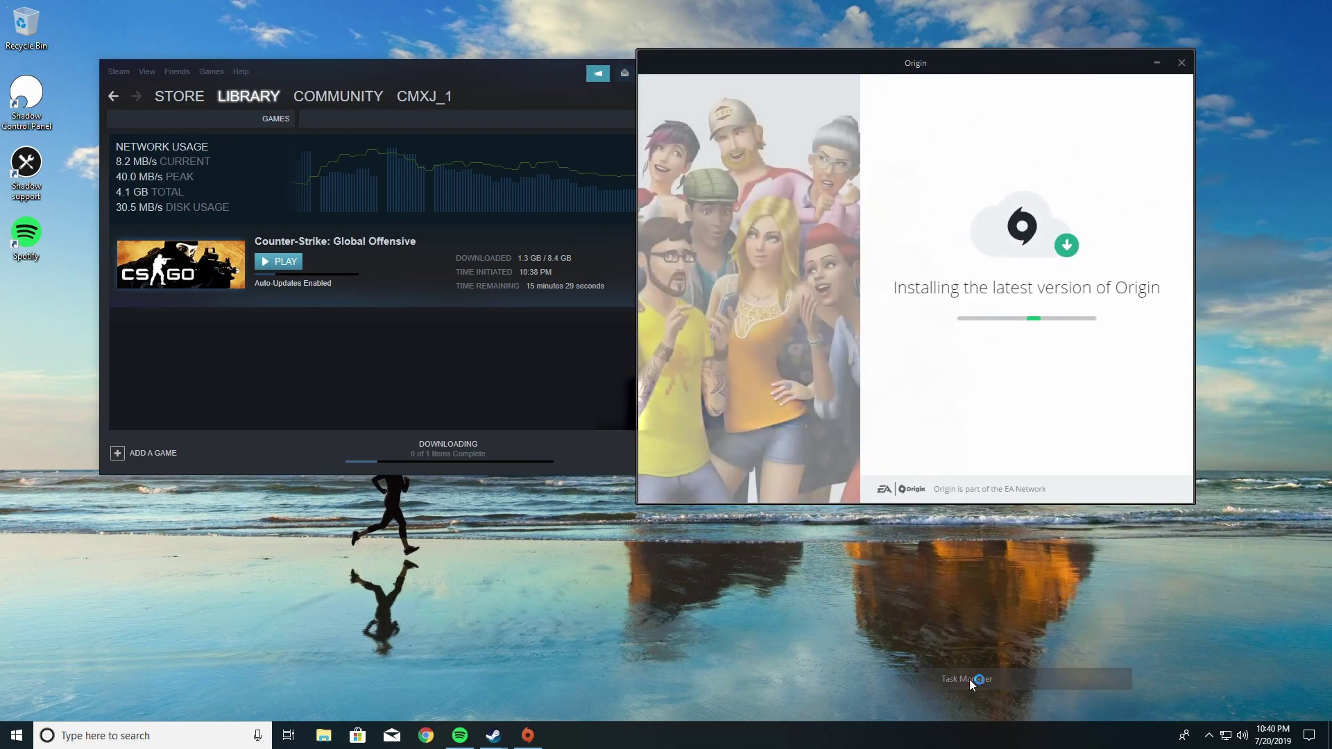
pyautogui.click(160, 108)
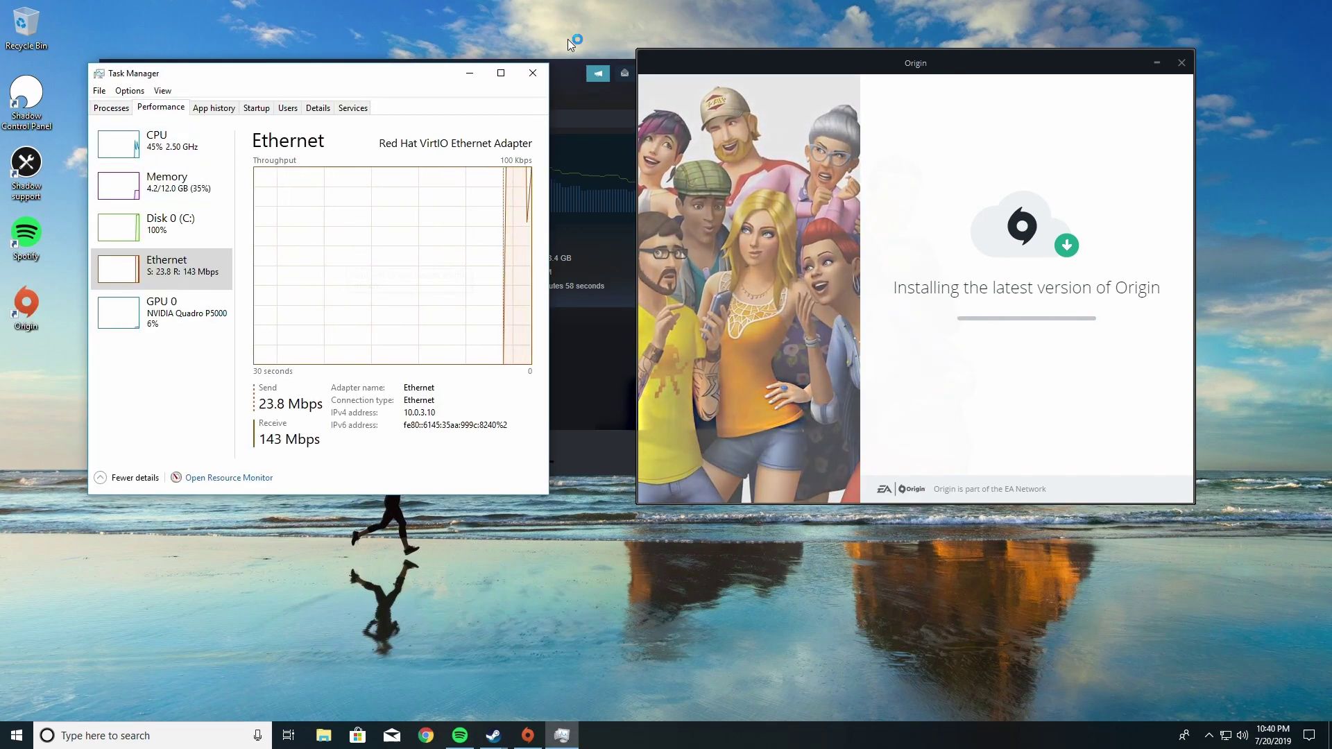
pyautogui.click(545, 81)
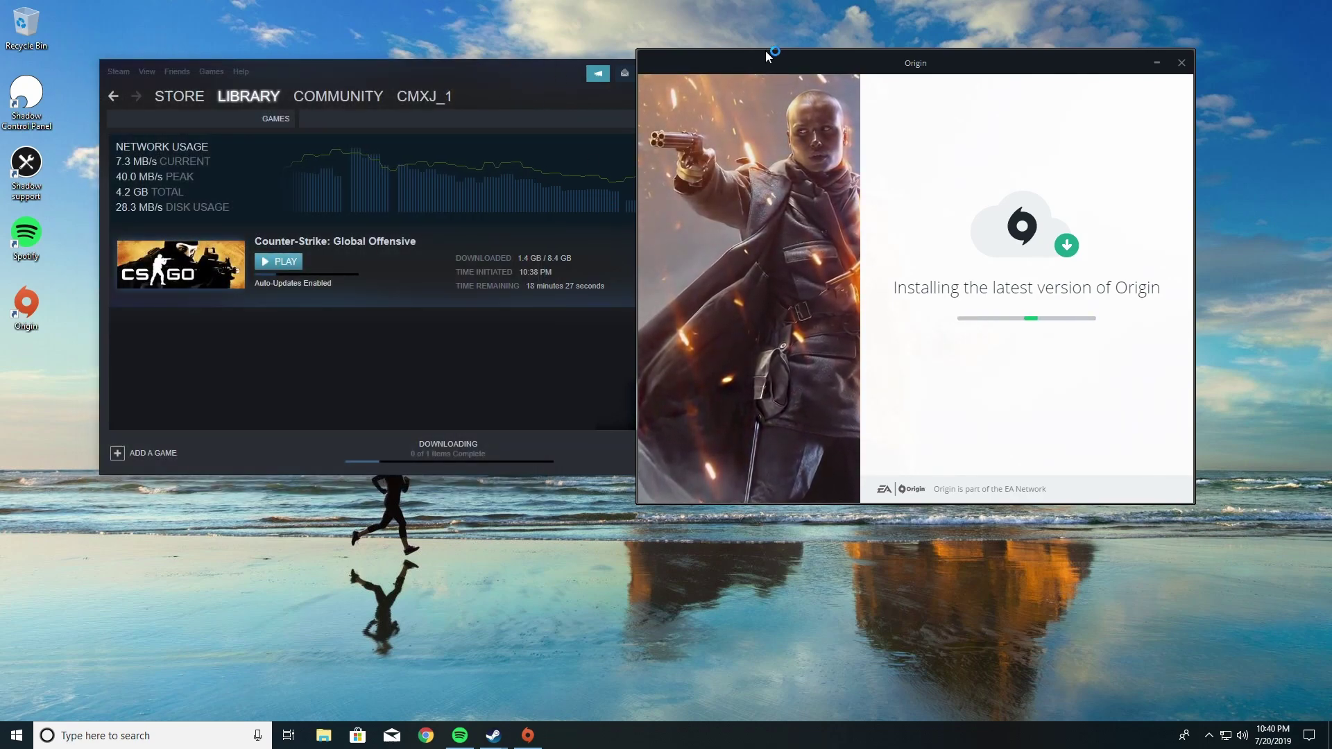
pyautogui.moveTo(758, 62); pyautogui.dragTo(759, 61)
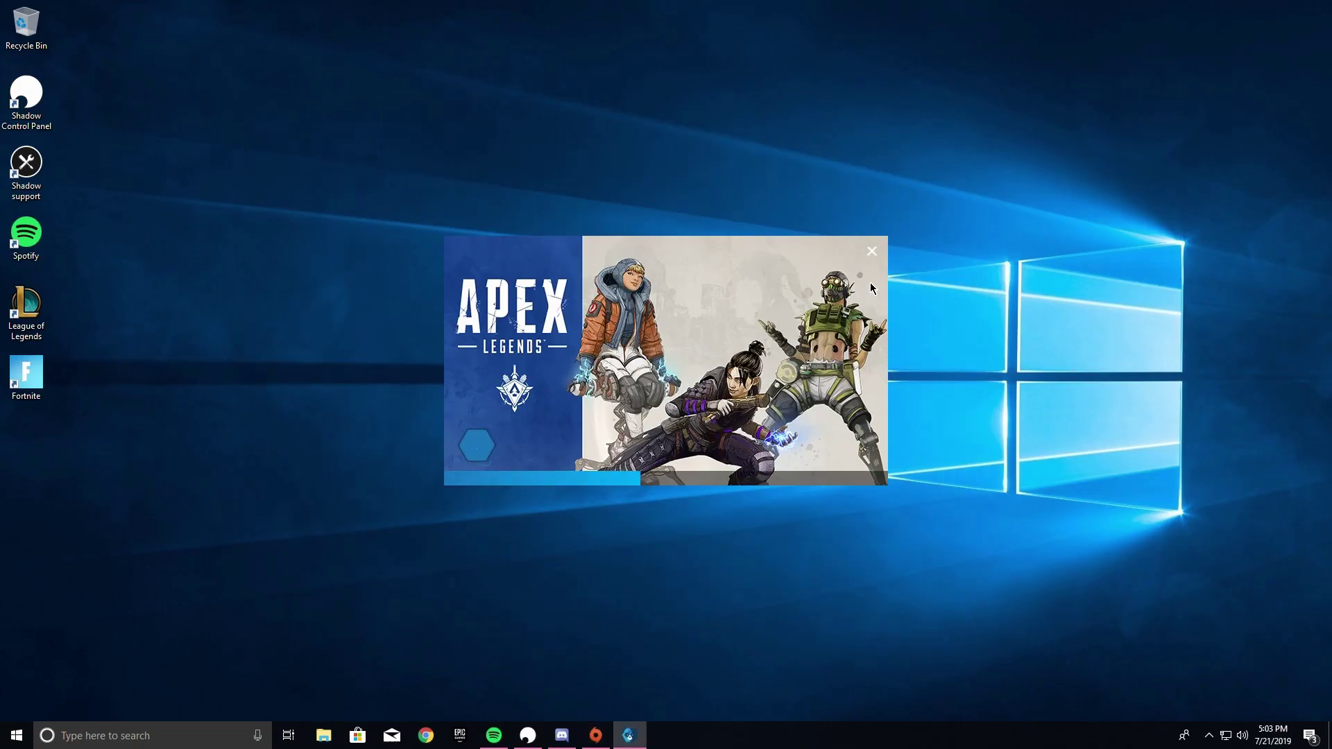
# Open Task Manager in its compact view and end the Origin app
pyautogui.rightClick(888, 743)
pyautogui.click(927, 679)
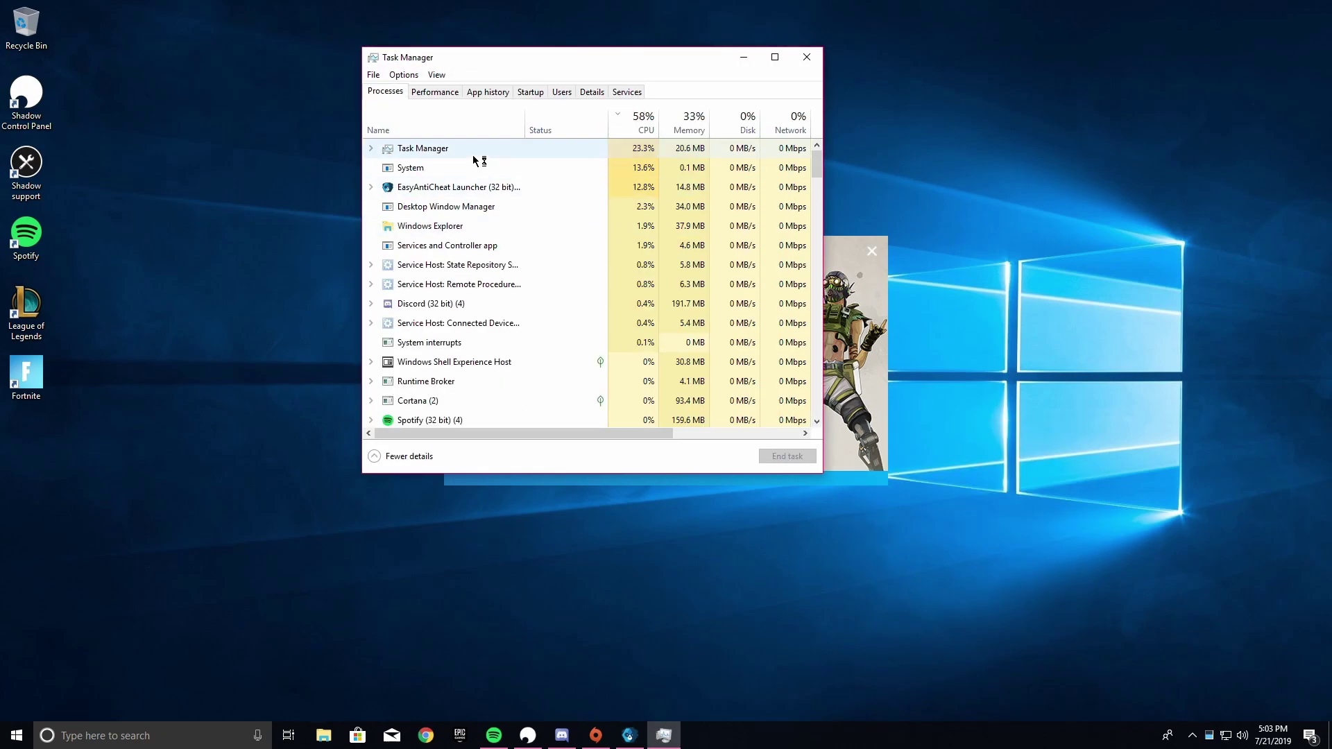
pyautogui.click(416, 456)
pyautogui.rightClick(428, 98)
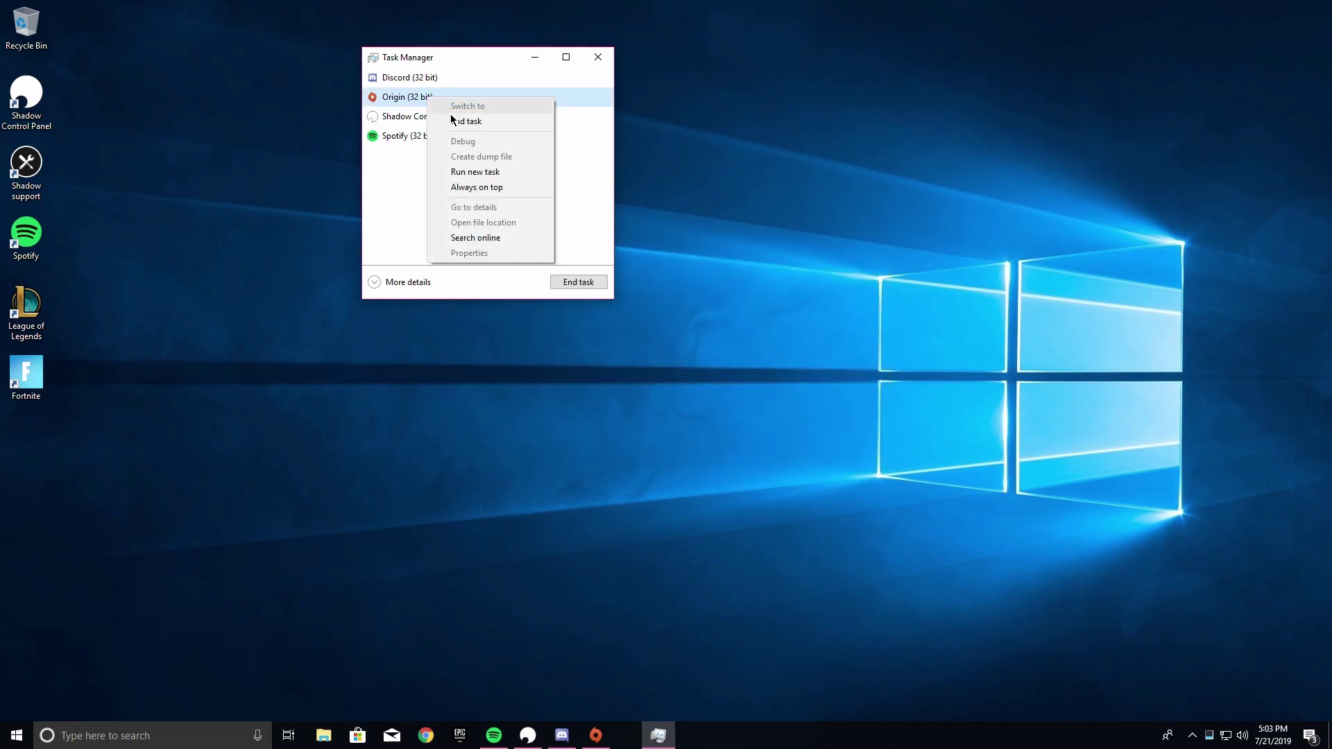
pyautogui.click(466, 122)
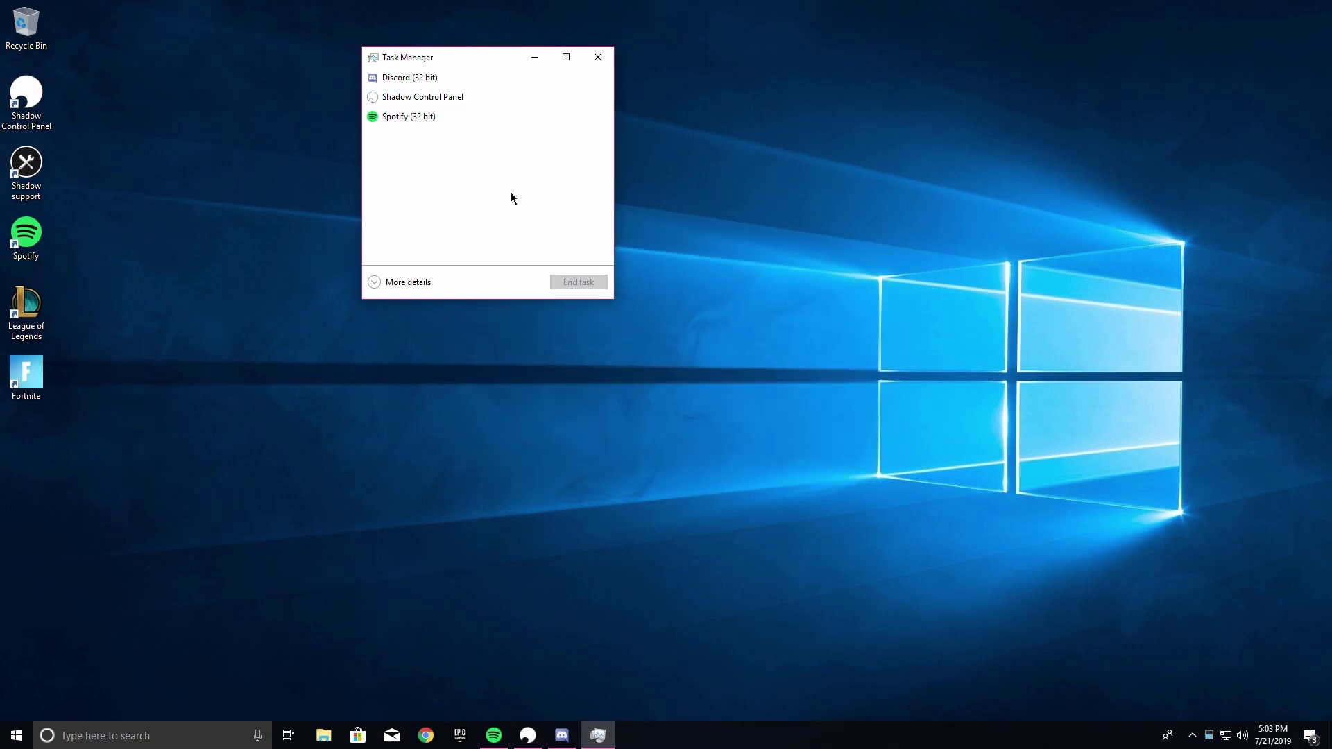
# Search Start for 'orig' and launch the Origin client
pyautogui.moveTo(462, 63); pyautogui.dragTo(326, 125)
pyautogui.press('super')
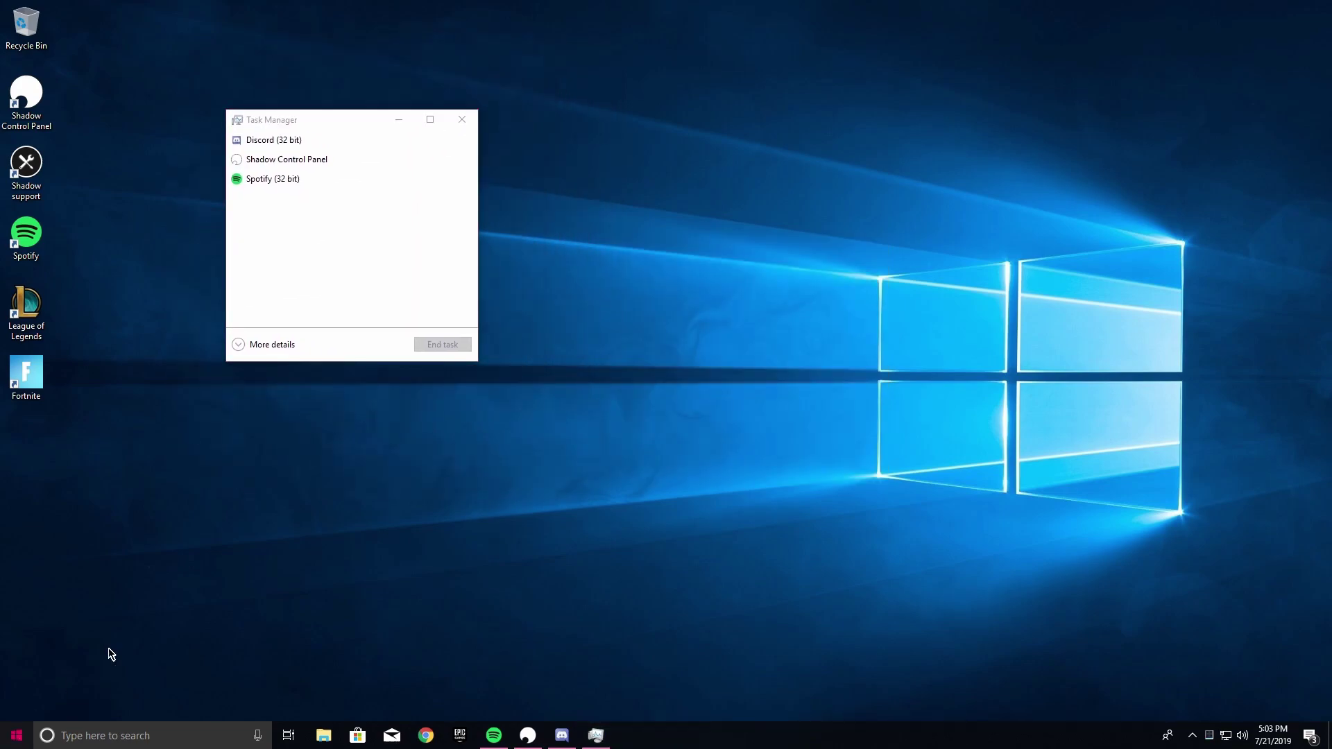
pyautogui.press('super+s')
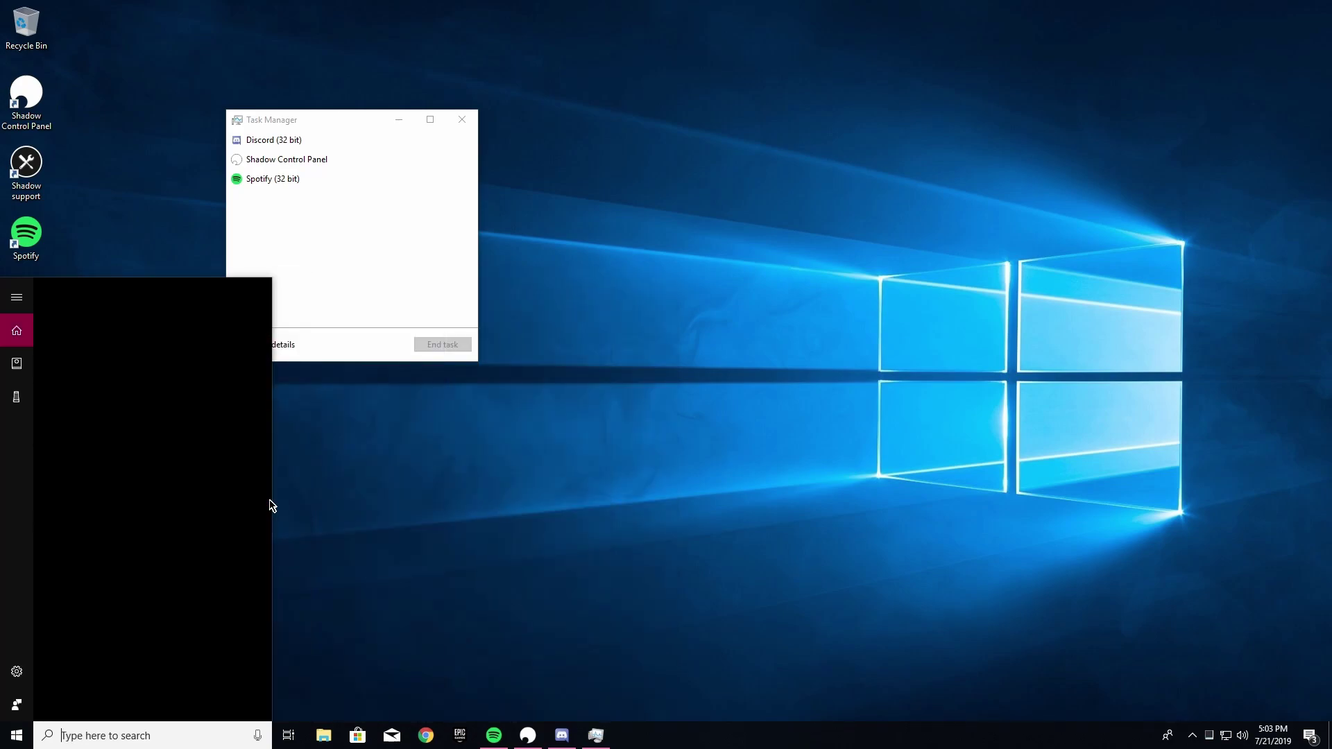
pyautogui.write('orig')
pyautogui.press('Return')
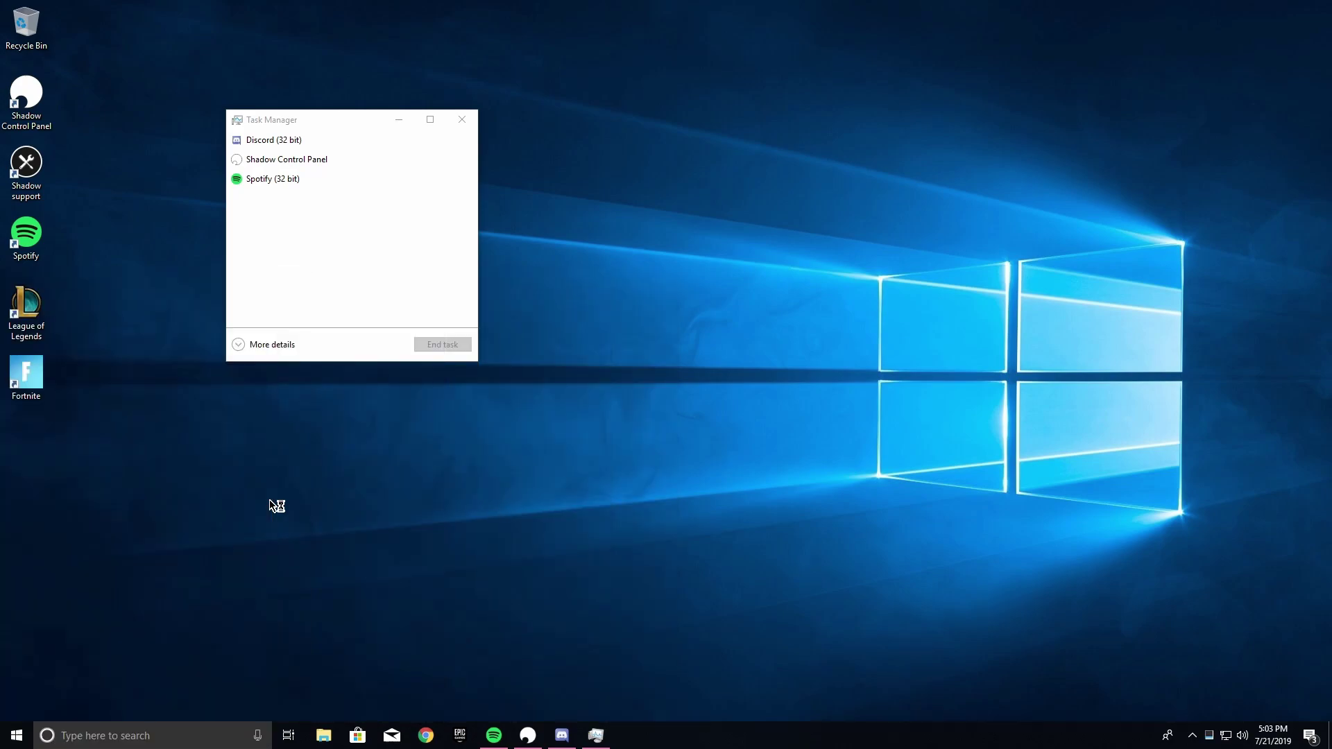
# Look over Task Manager's disk, Ethernet and GPU graphs, then close Task Manager
pyautogui.click(270, 344)
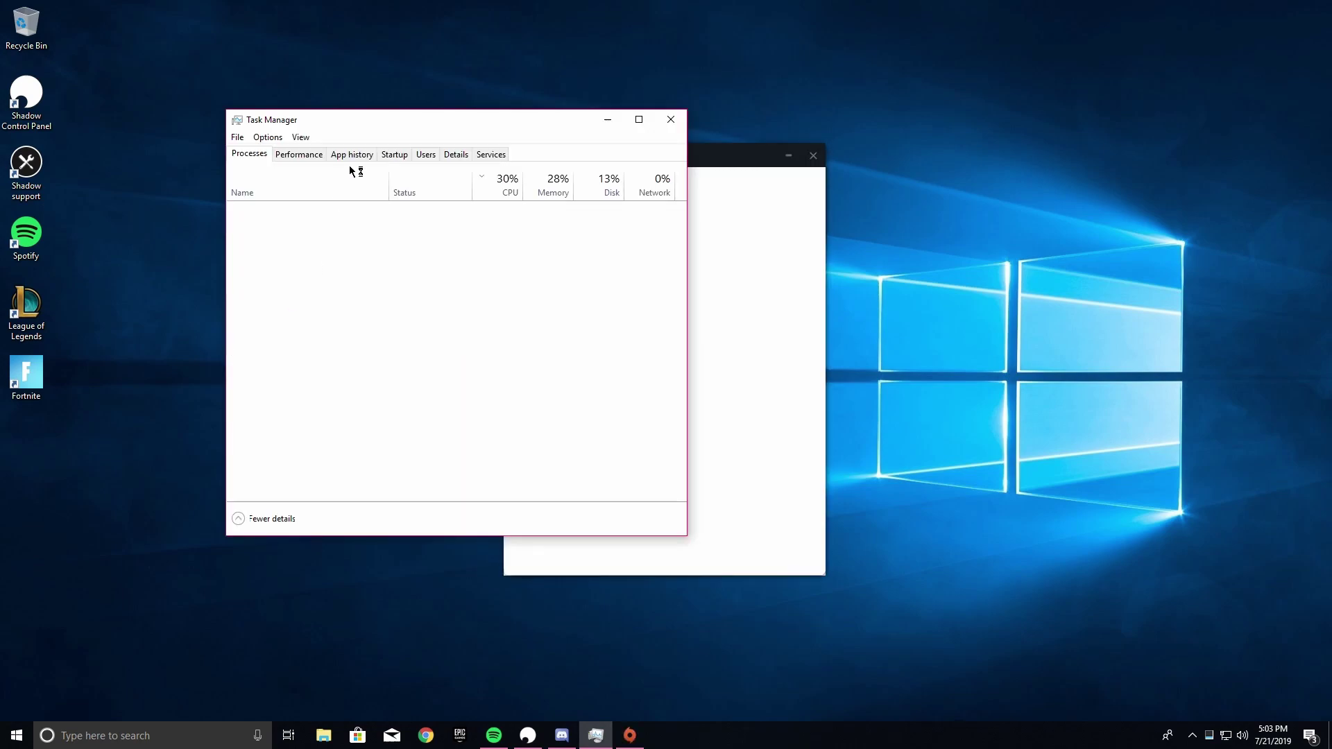
pyautogui.click(320, 241)
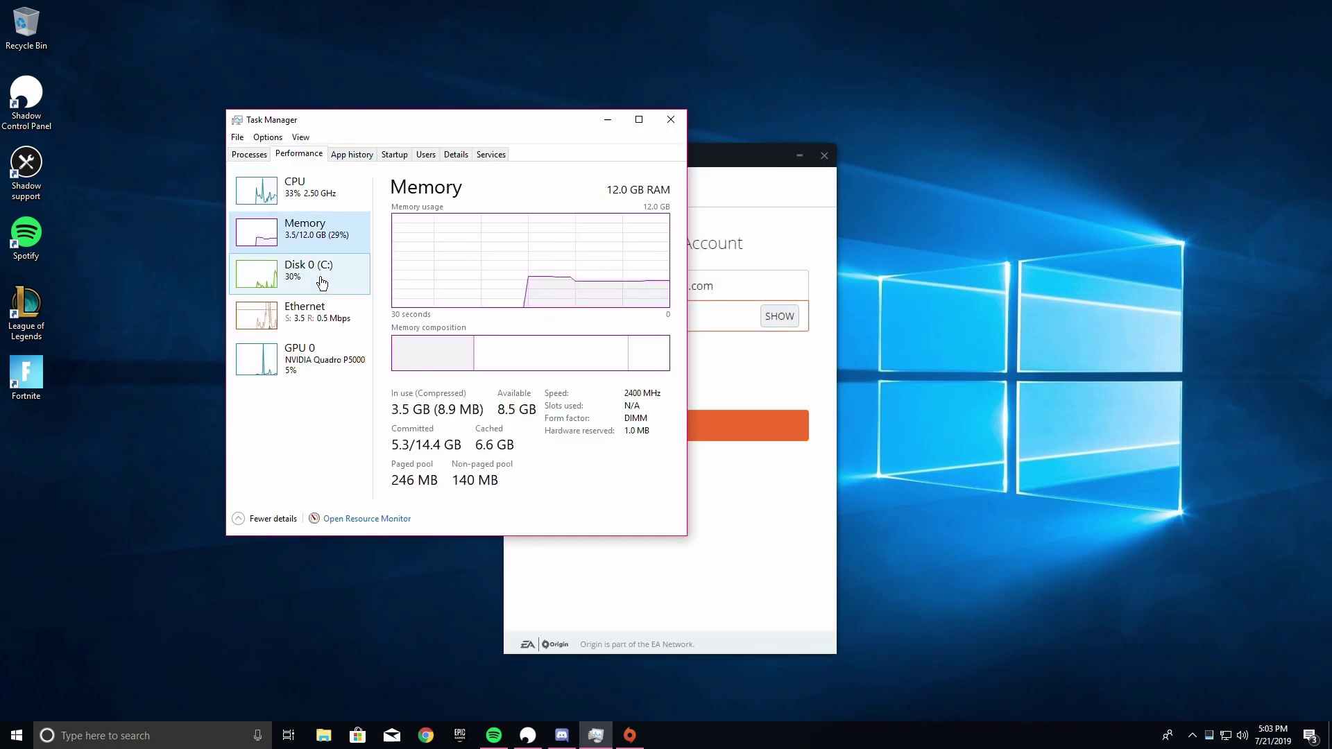
pyautogui.click(318, 284)
pyautogui.click(321, 318)
pyautogui.click(321, 356)
pyautogui.click(670, 119)
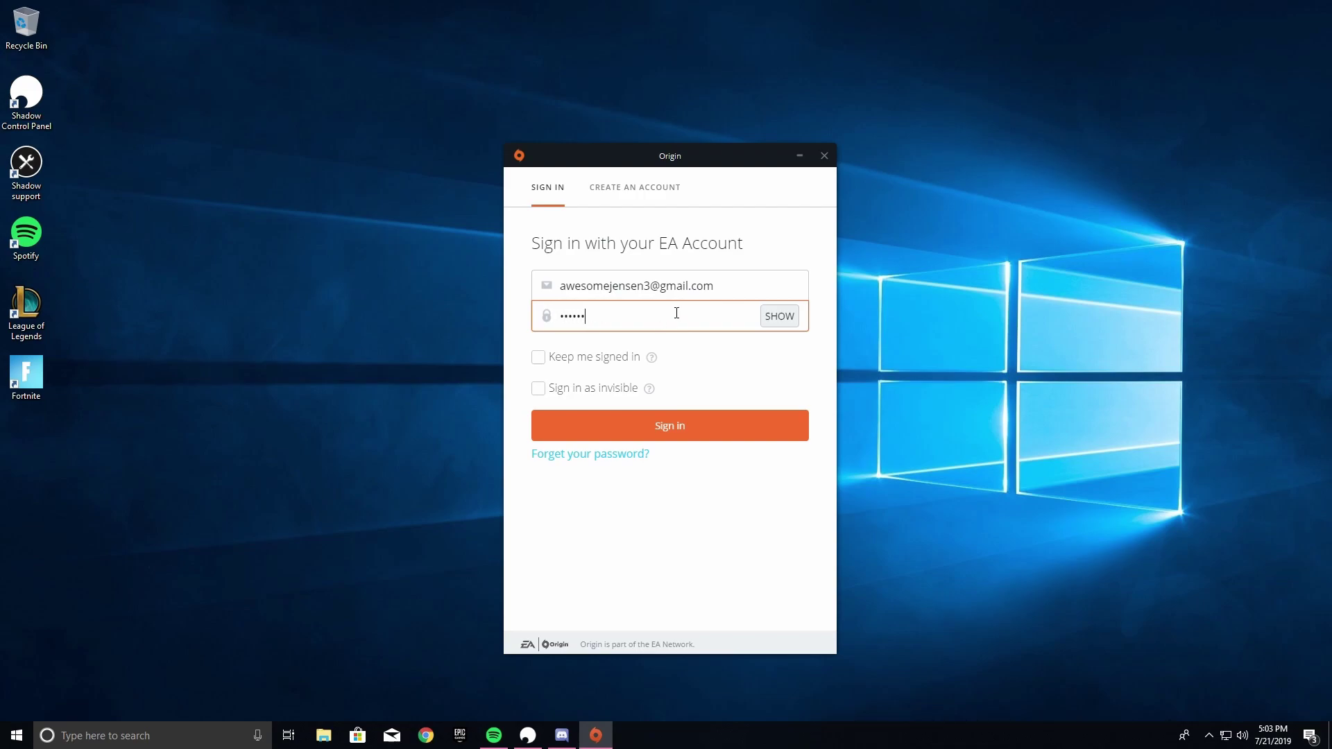
# Sign in to the EA account and bring up Apex Legends' options in My Game Library
pyautogui.press('Return')
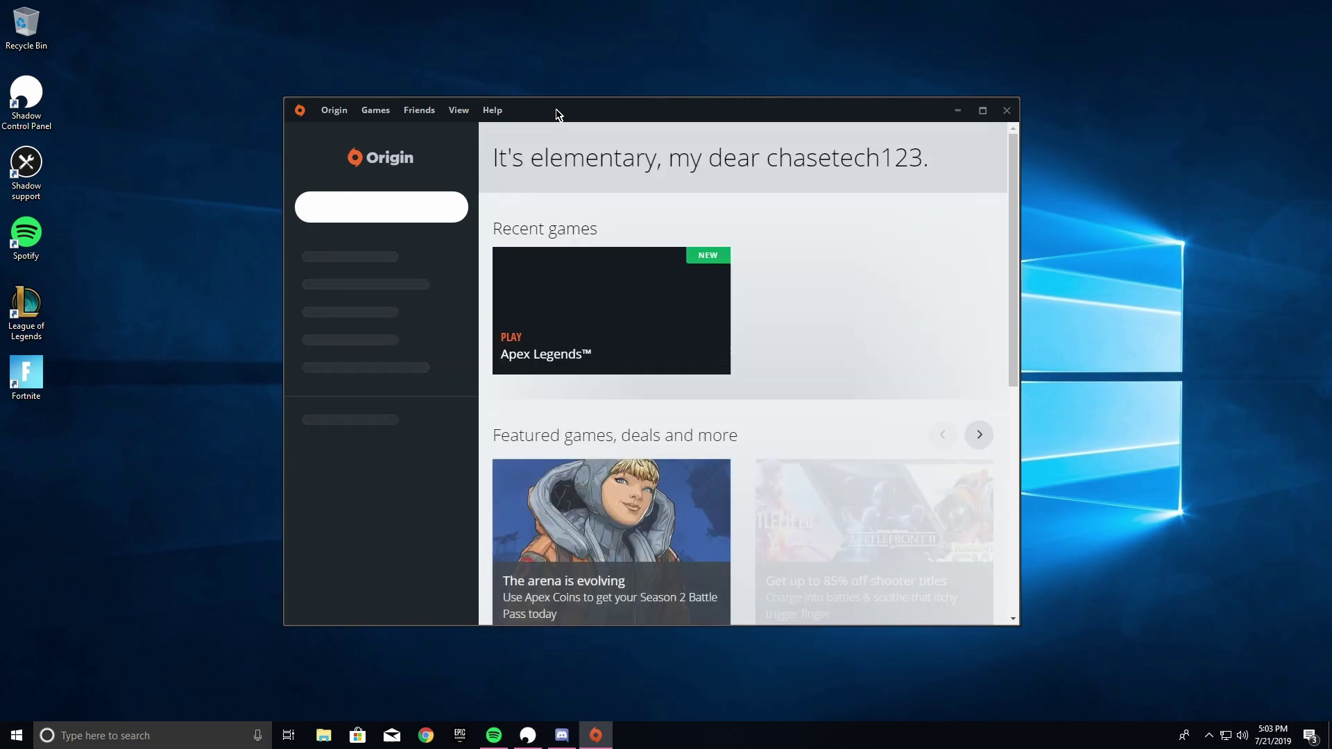
pyautogui.click(371, 383)
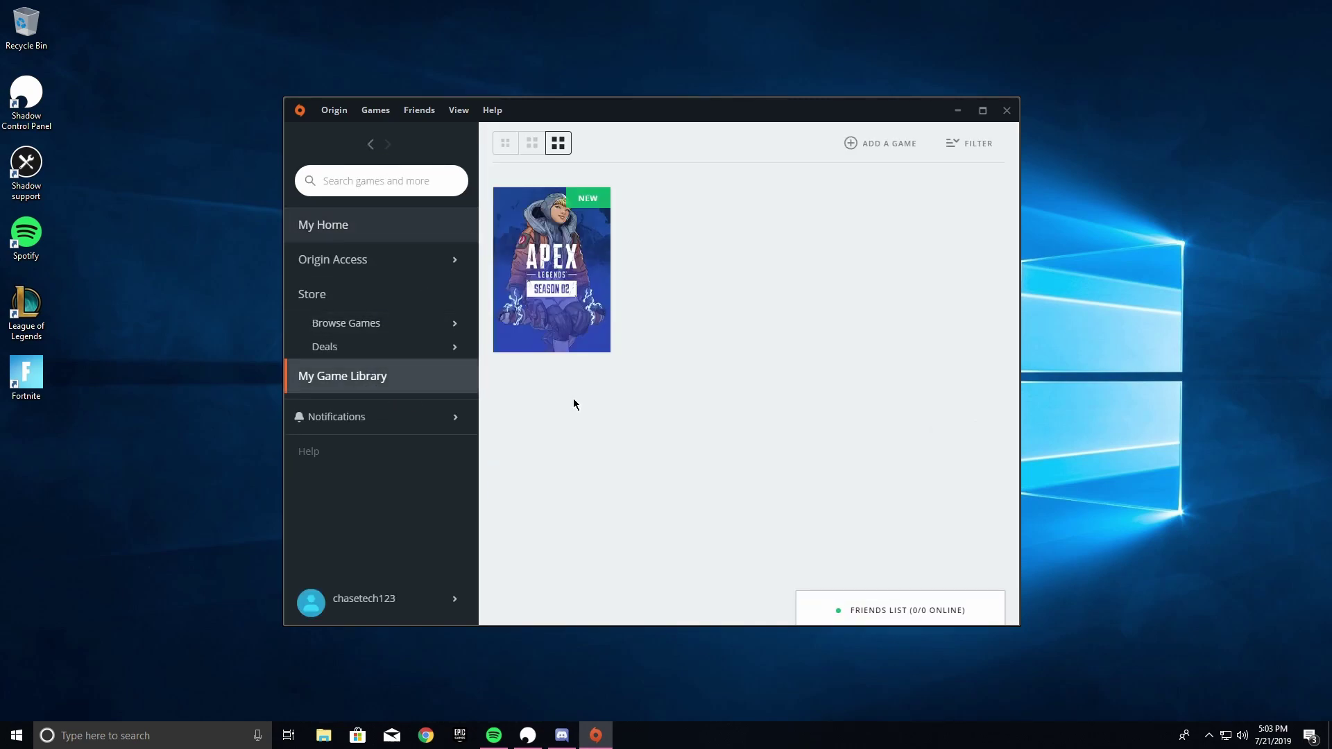
pyautogui.rightClick(571, 311)
# Uninstall Apex Legends from Origin and confirm the uninstall
pyautogui.click(609, 474)
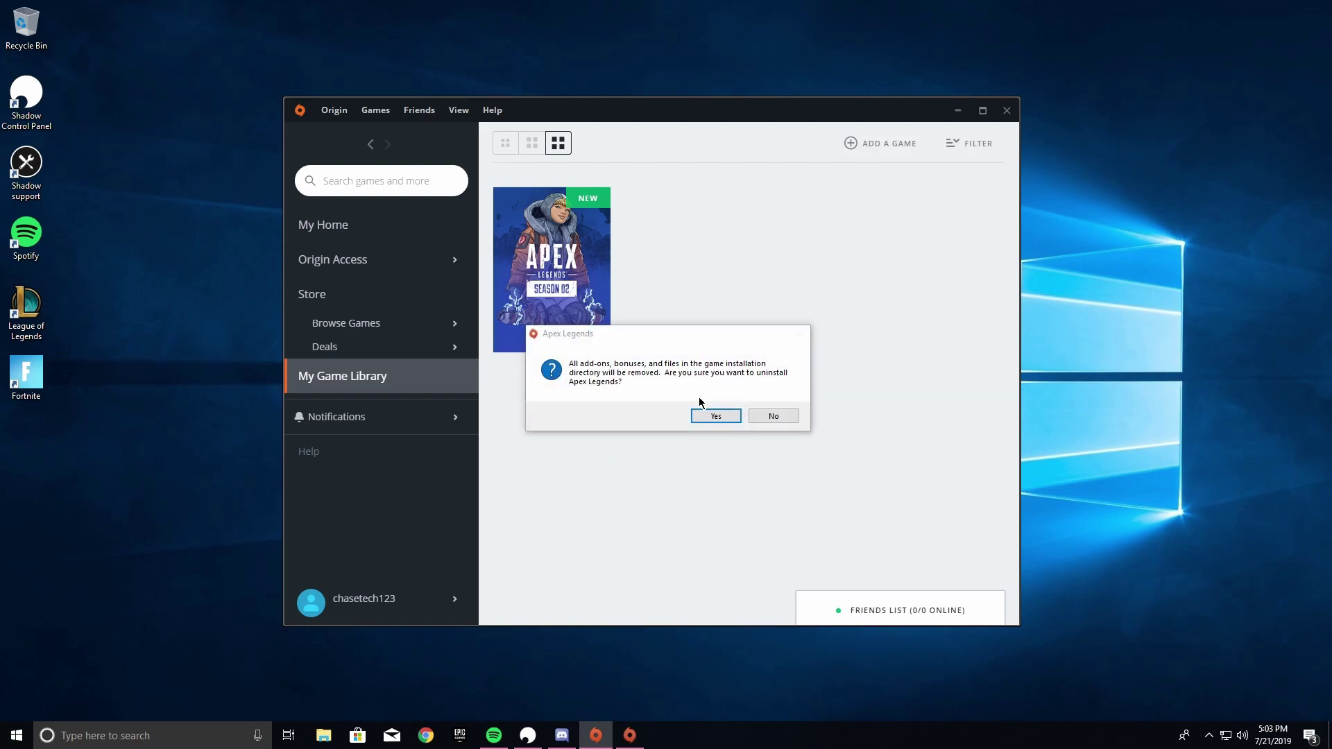
pyautogui.click(714, 415)
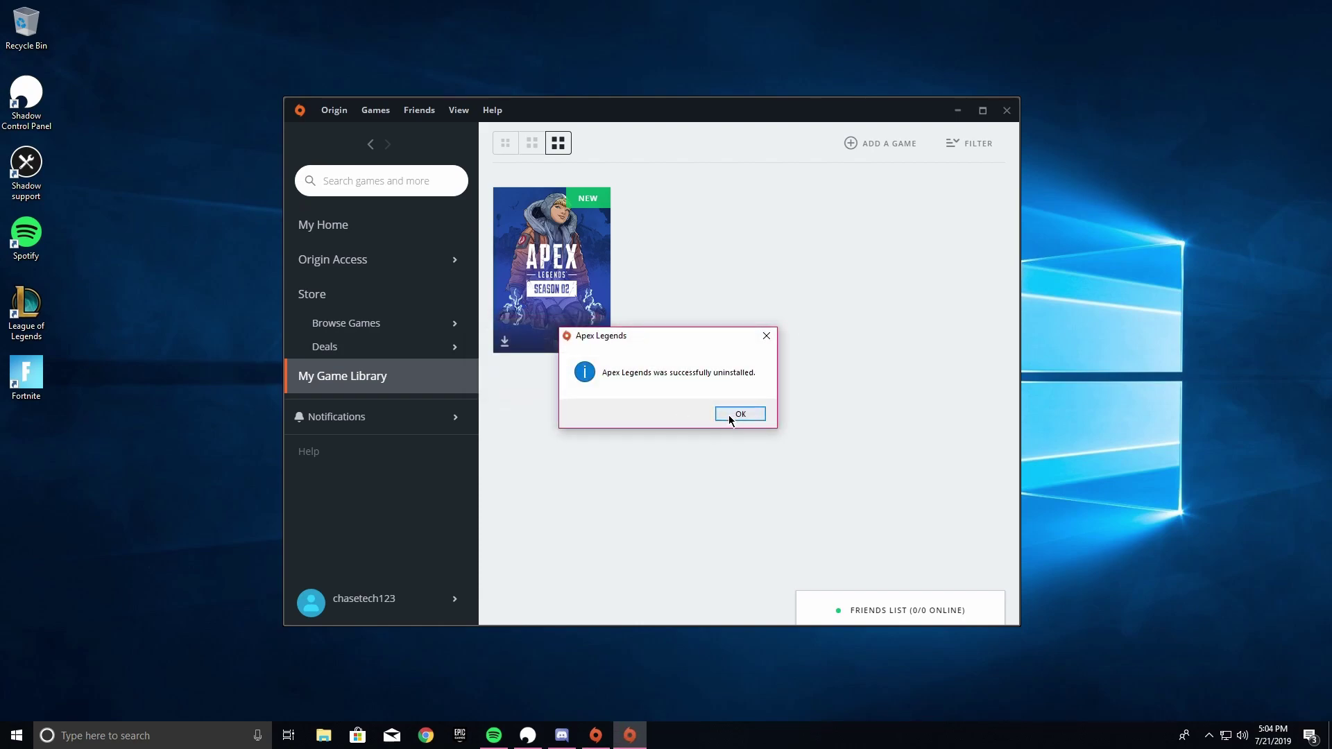
pyautogui.click(730, 420)
pyautogui.moveTo(633, 107); pyautogui.dragTo(643, 104)
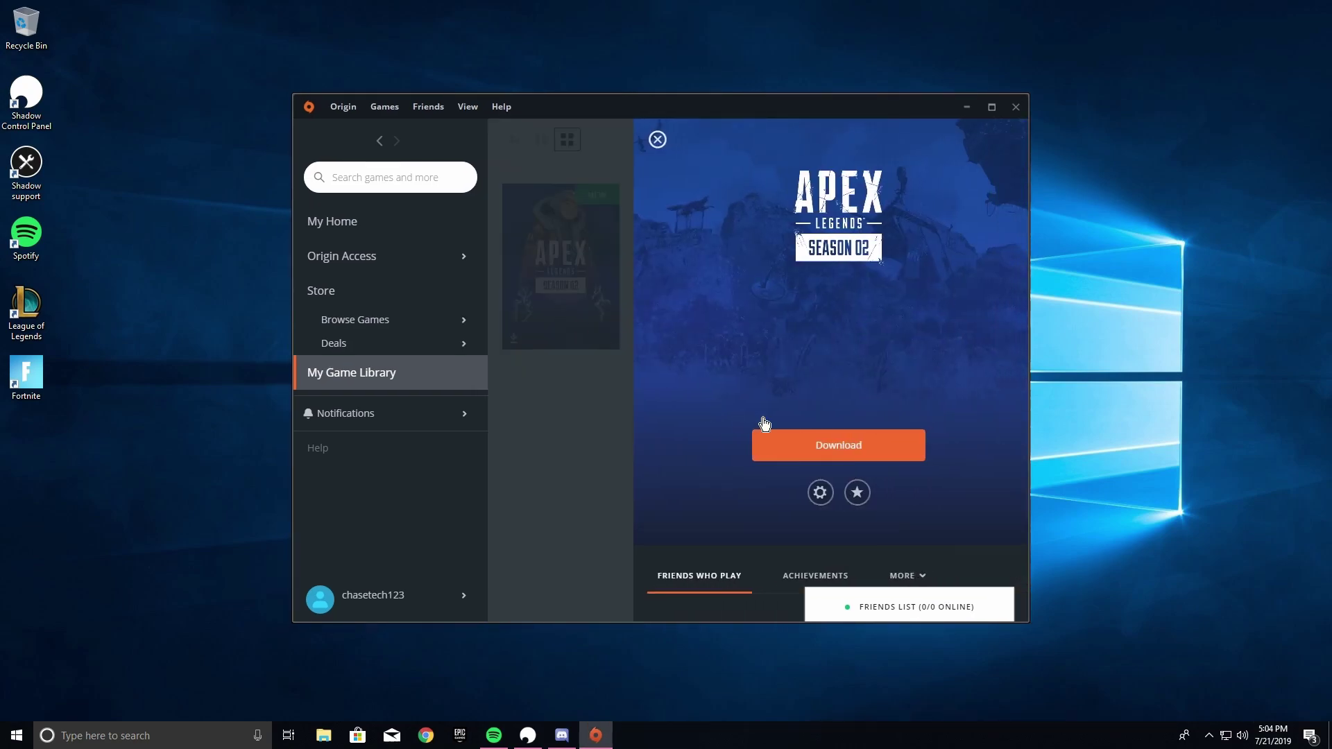
# Re-download Apex Legends in English US, accepting the license agreements, and show download progress
pyautogui.click(807, 425)
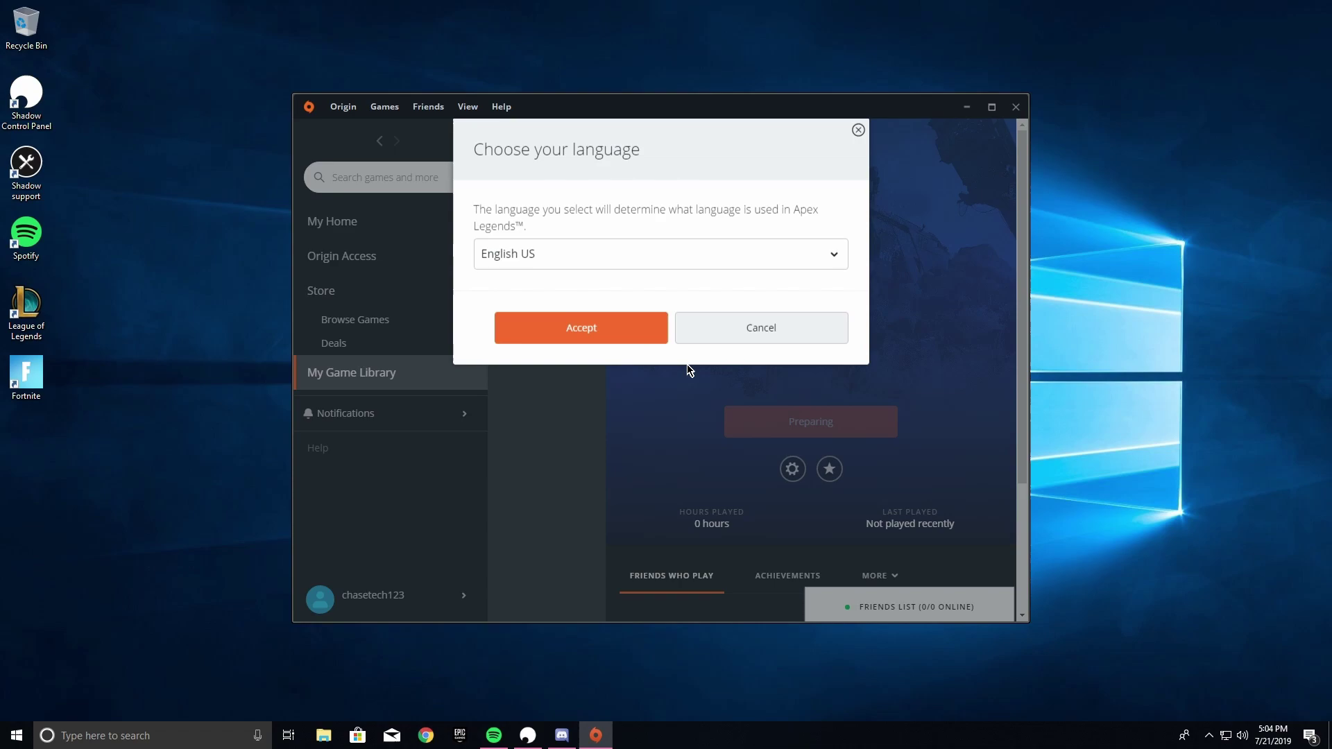
pyautogui.click(619, 335)
pyautogui.click(588, 458)
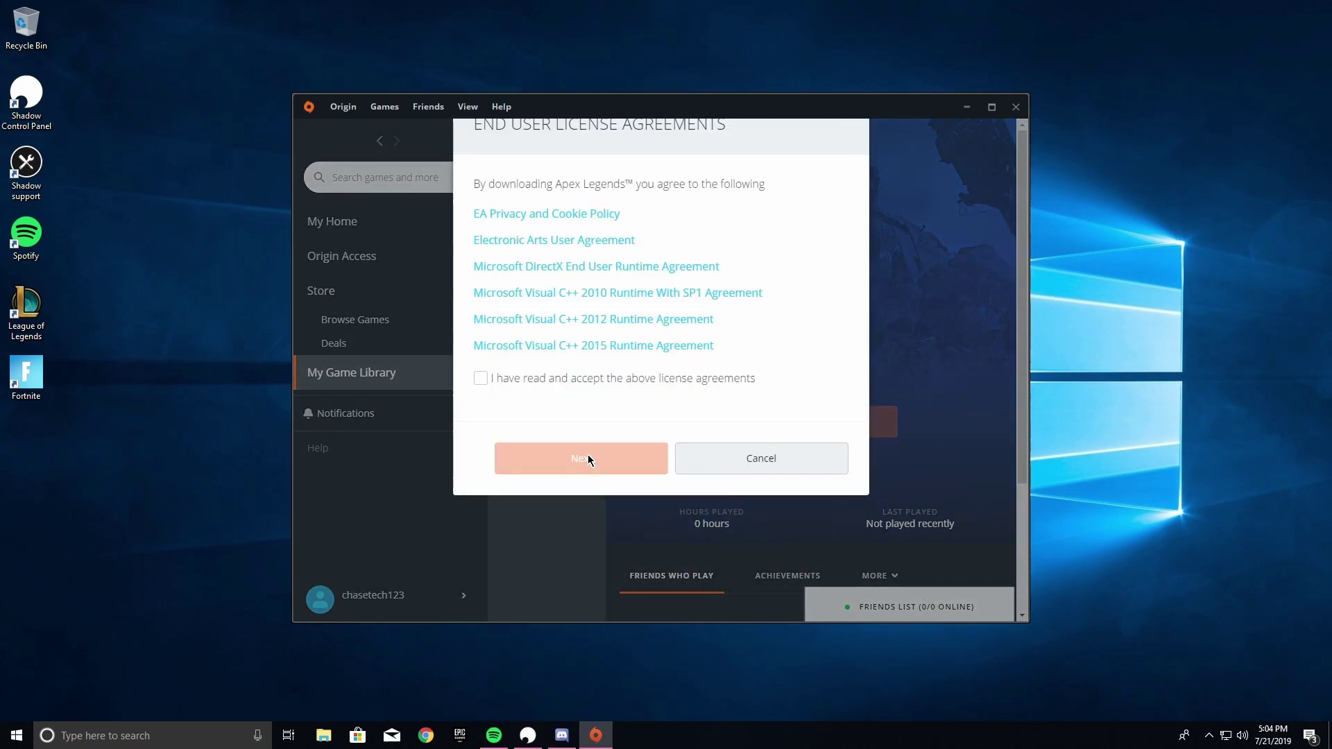
pyautogui.click(586, 405)
pyautogui.click(612, 494)
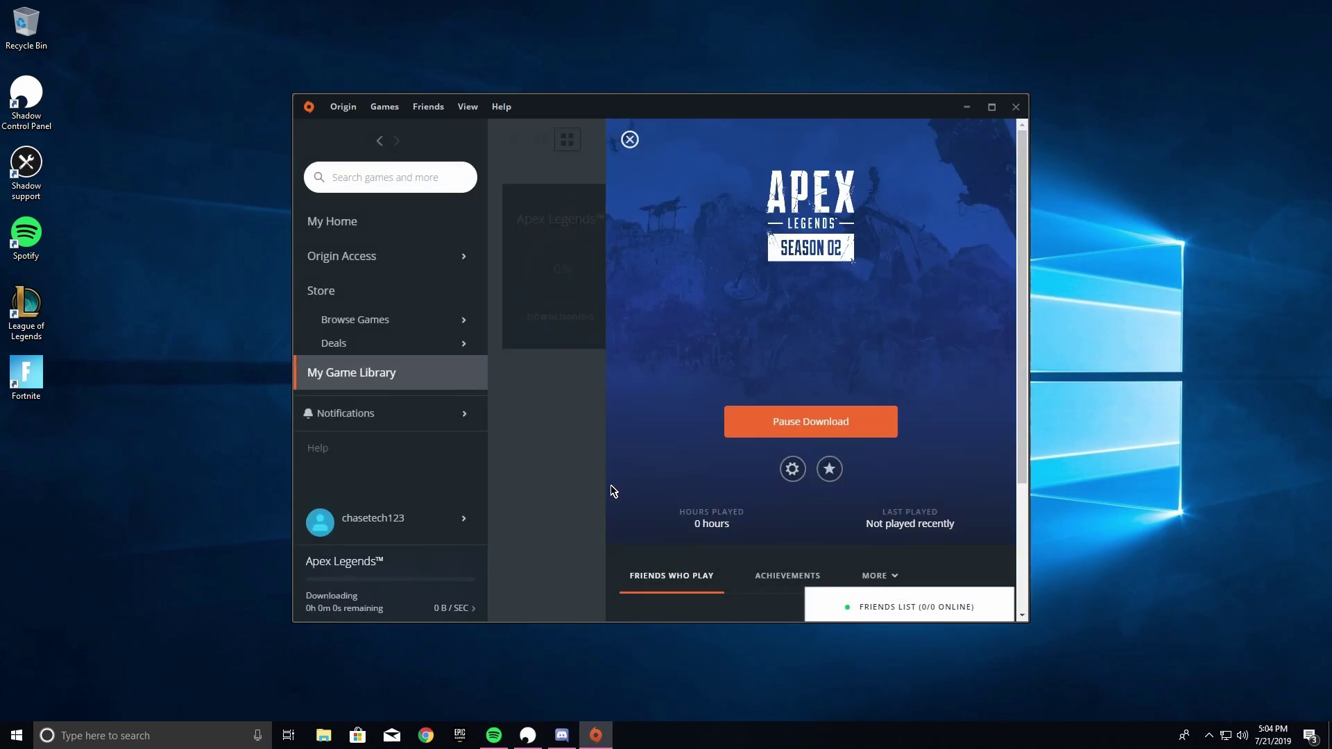
pyautogui.click(455, 609)
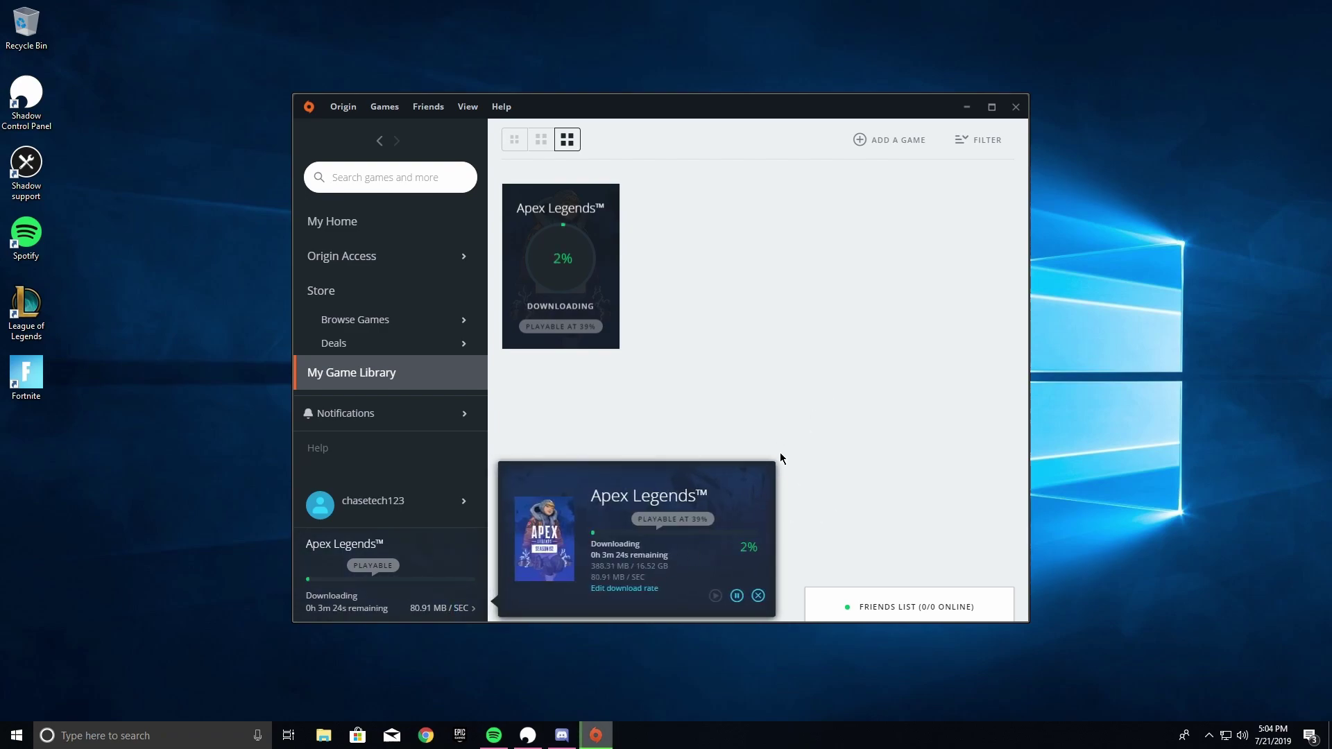
# Place Task Manager beside Origin showing the Ethernet graph at about 976 Mbps received
pyautogui.moveTo(678, 95); pyautogui.dragTo(602, 58)
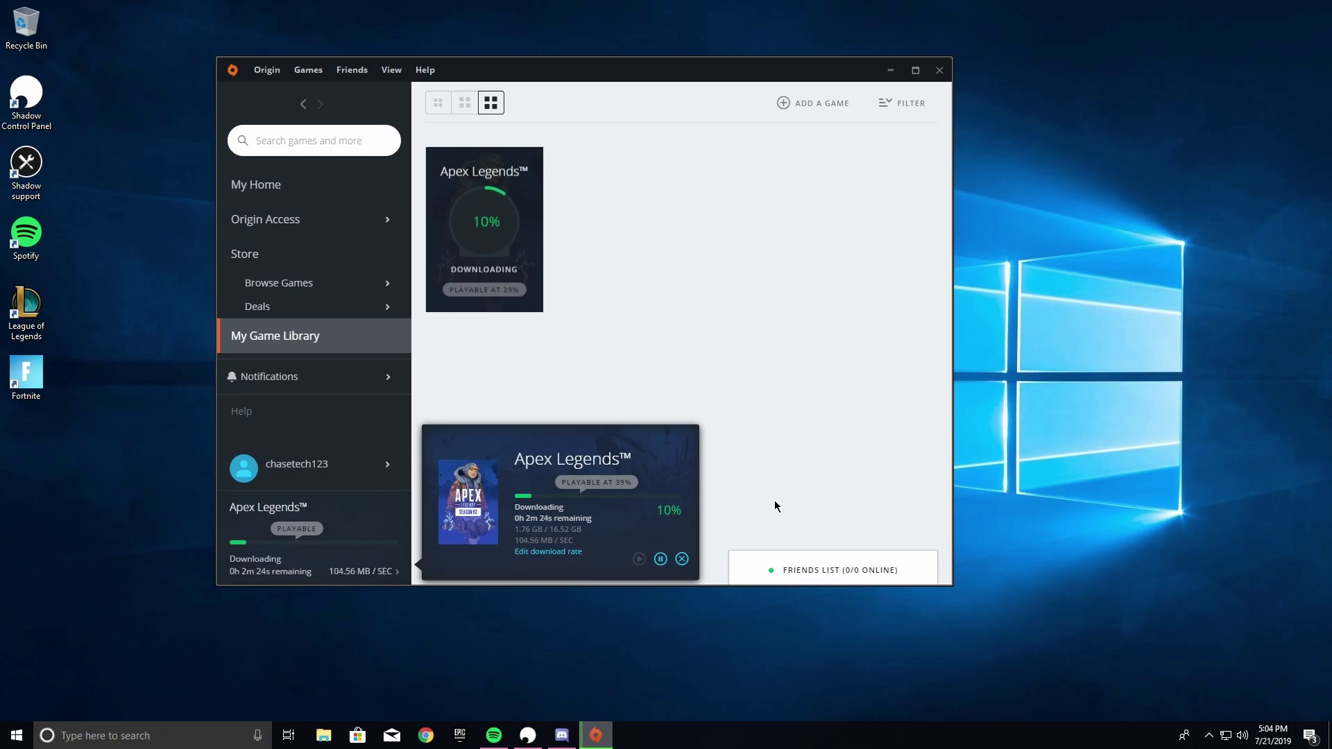
pyautogui.rightClick(864, 734)
pyautogui.click(902, 680)
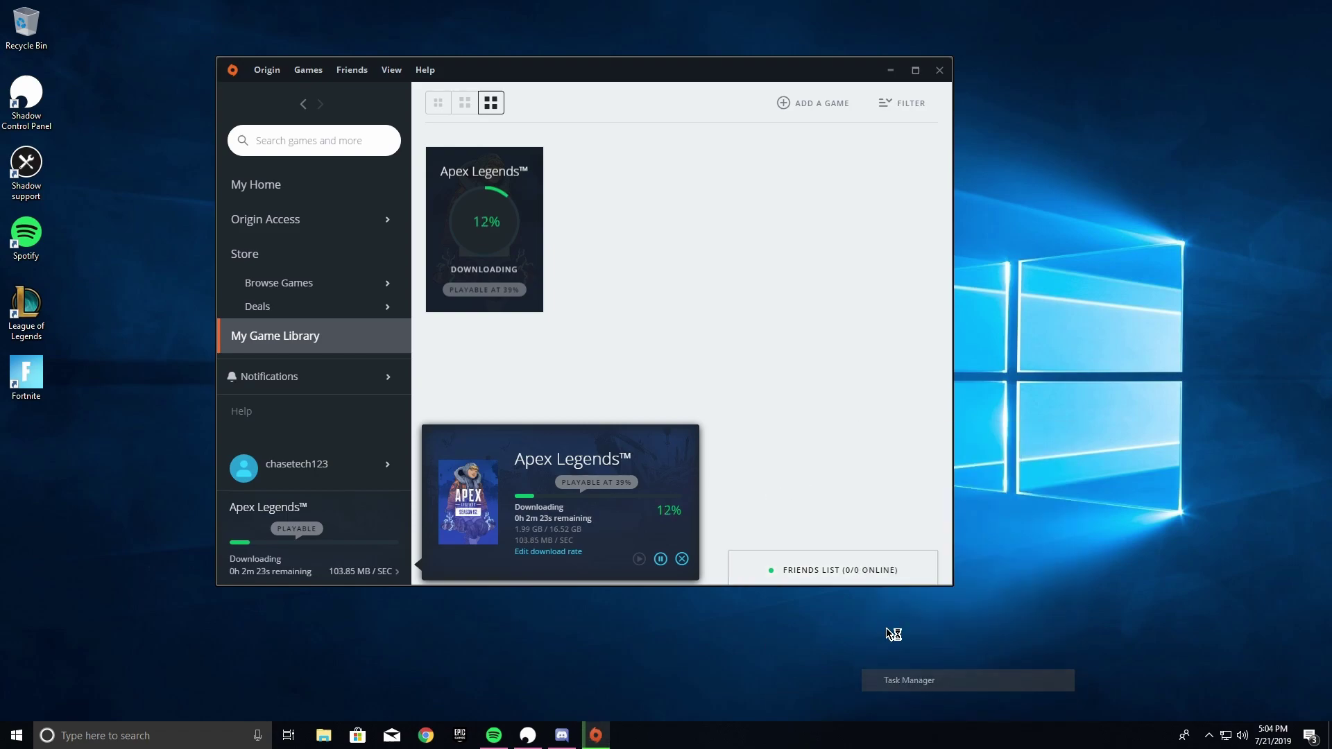
pyautogui.moveTo(458, 121); pyautogui.dragTo(913, 99)
pyautogui.click(757, 128)
pyautogui.moveTo(791, 93); pyautogui.dragTo(896, 94)
pyautogui.click(867, 284)
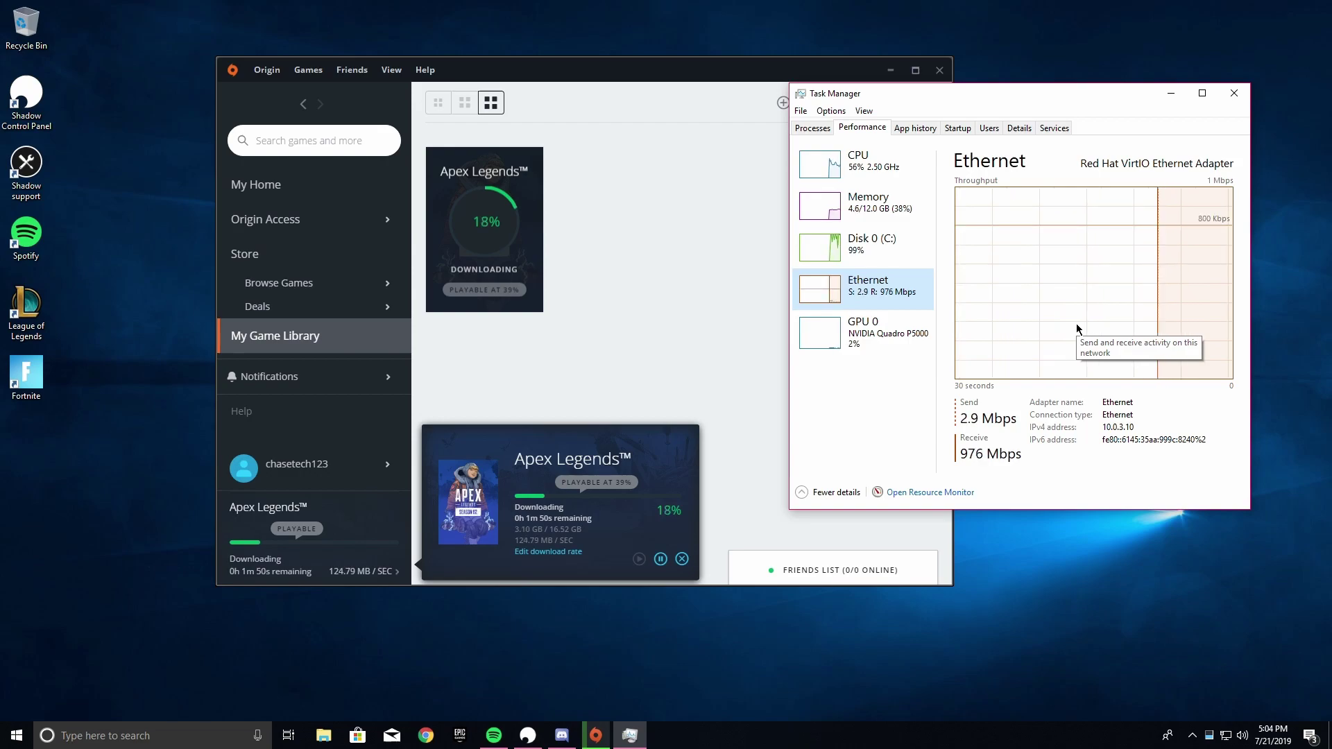
# Open the network adapters list from the 'net' Network status settings
pyautogui.press('super')
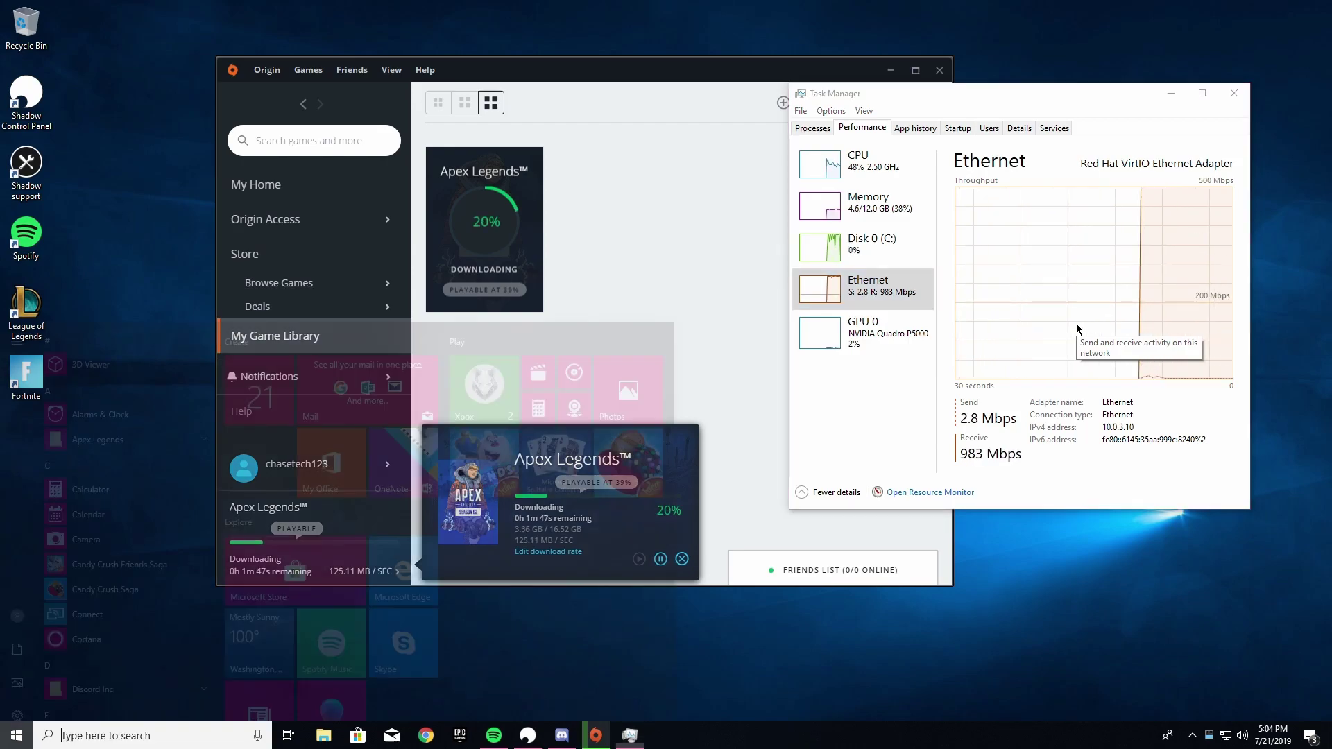
pyautogui.write('net')
pyautogui.press('Return')
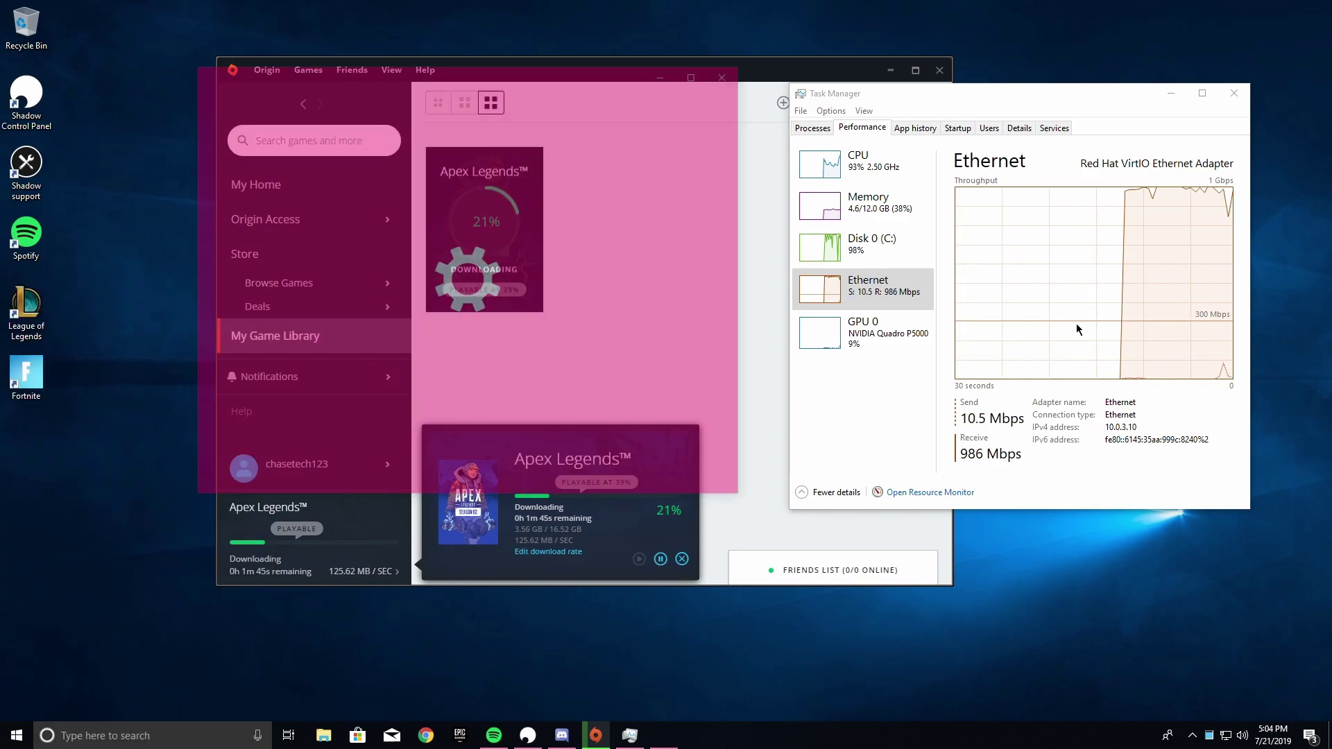
pyautogui.scroll(-10, 546, 266)
pyautogui.scroll(5, 546, 267)
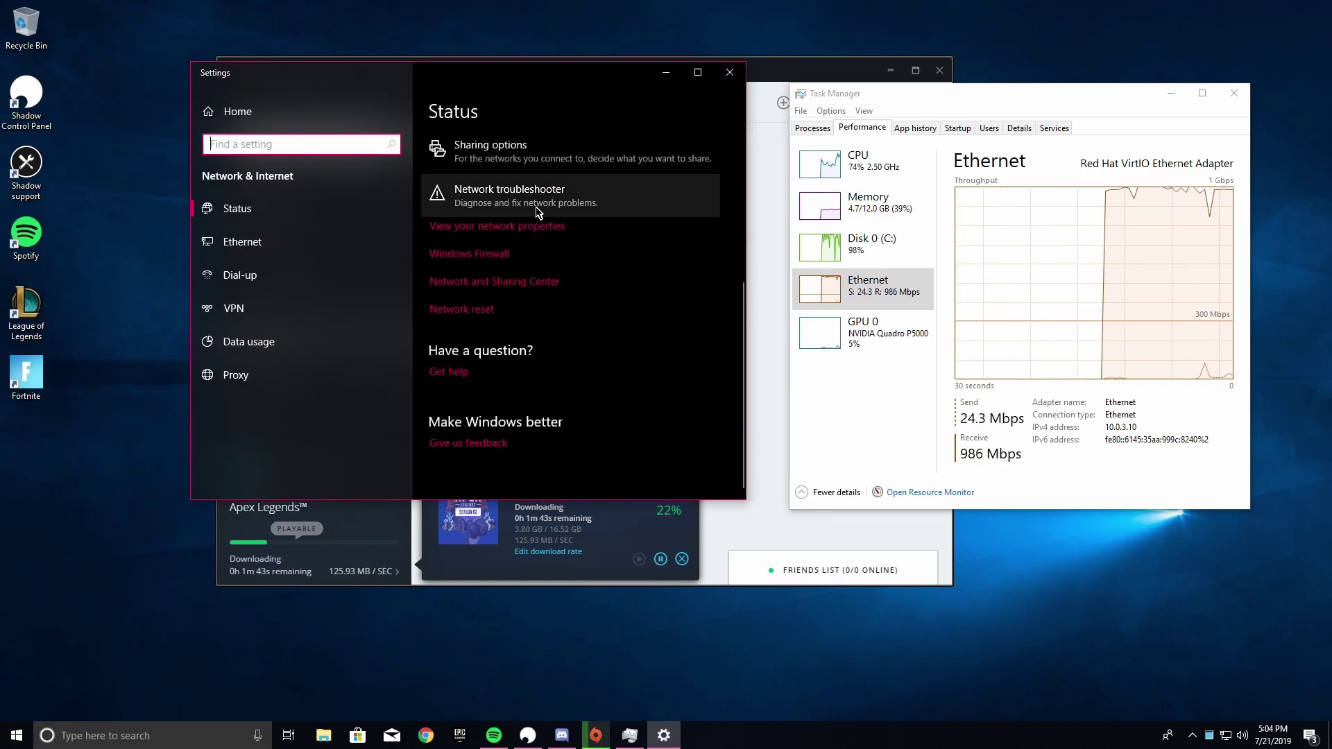
pyautogui.click(527, 174)
pyautogui.click(729, 76)
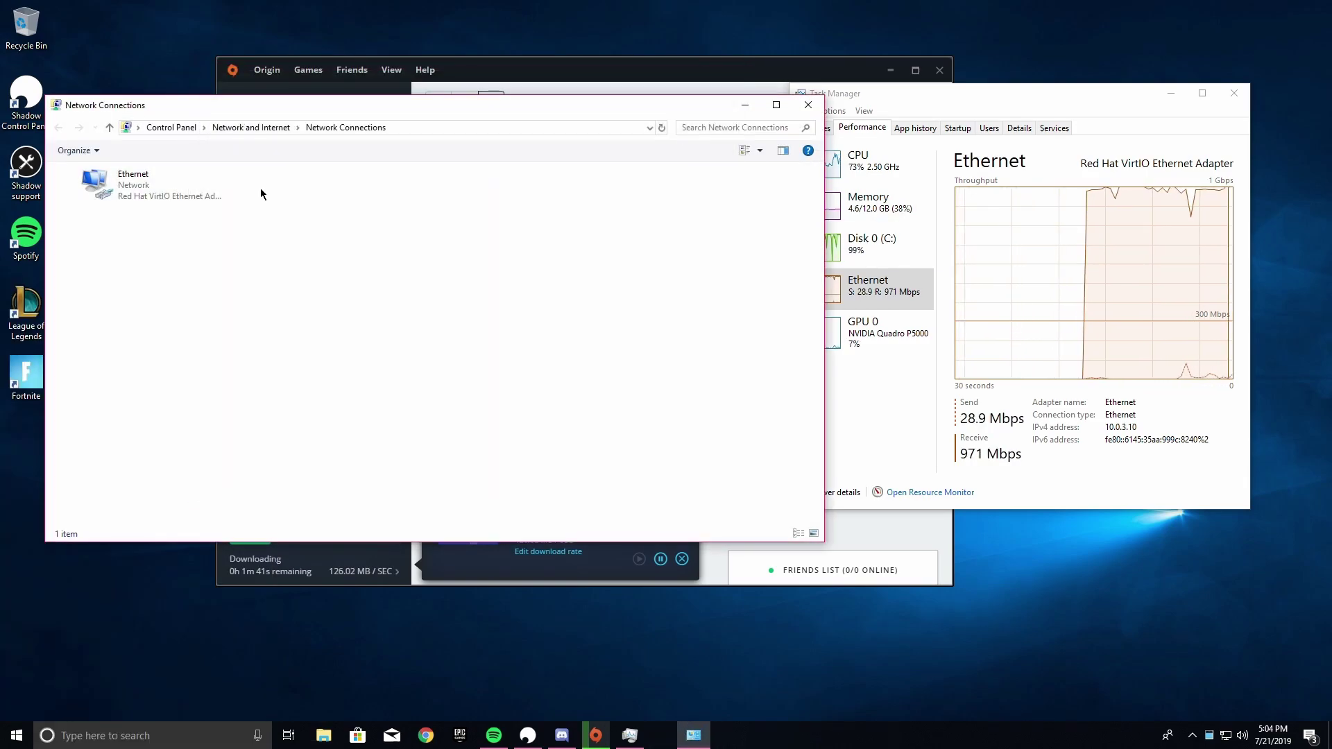
# Check the Ethernet adapter's 10.0 Gbps link status, then close Network Connections
pyautogui.doubleClick(197, 186)
pyautogui.moveTo(721, 231); pyautogui.dragTo(574, 203)
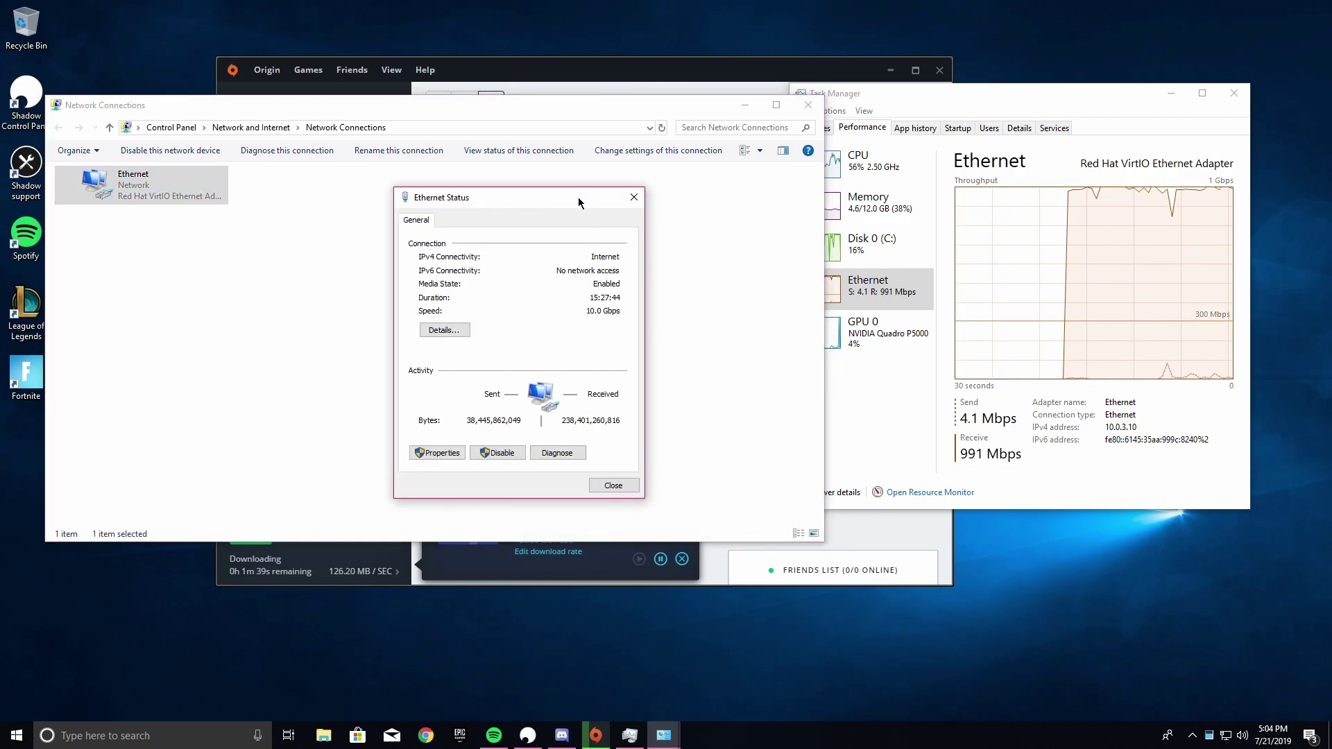
pyautogui.click(620, 484)
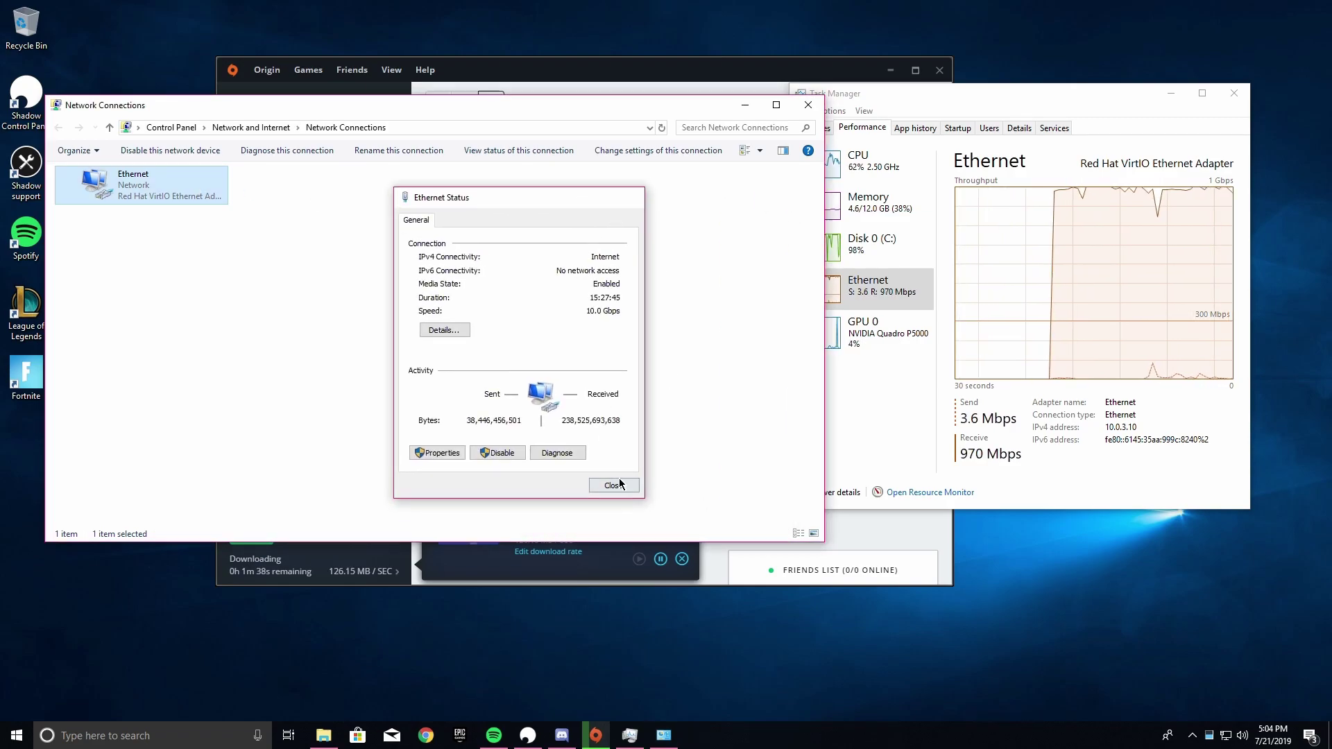
pyautogui.click(808, 105)
pyautogui.moveTo(828, 94); pyautogui.dragTo(834, 104)
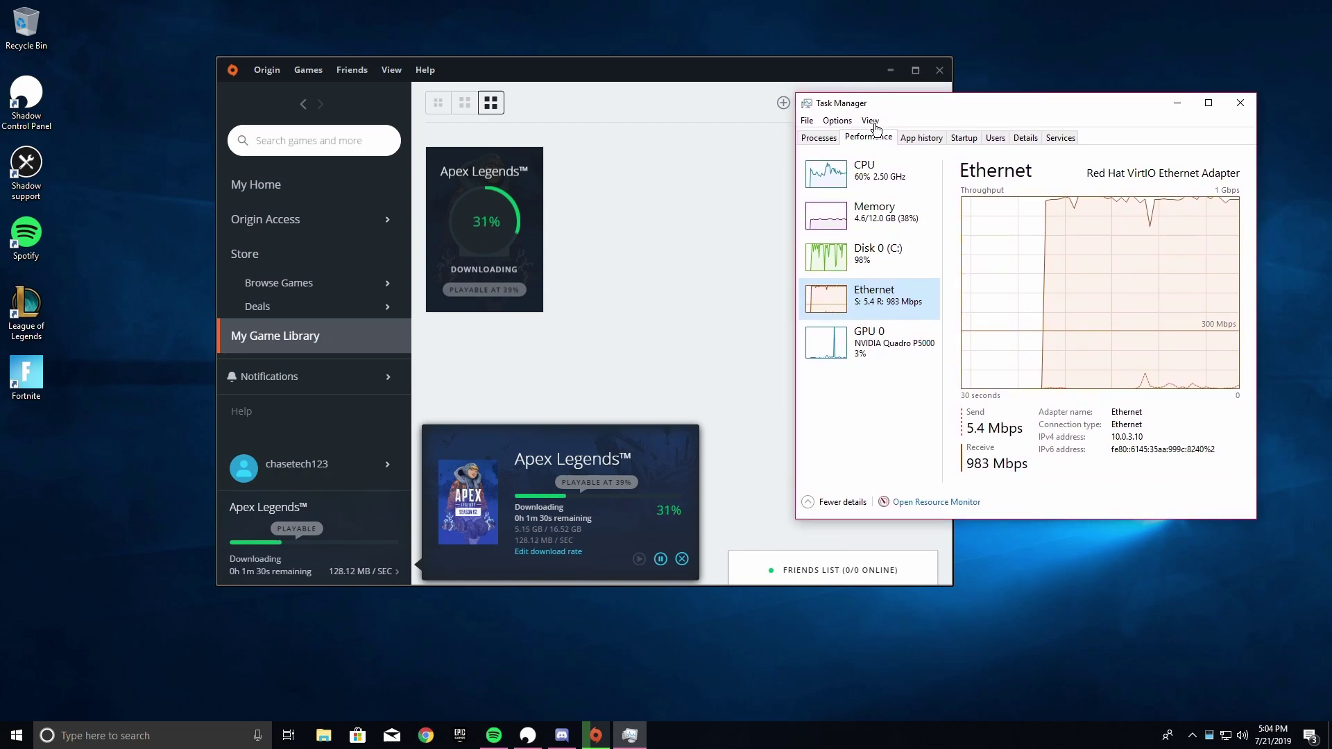
# Check the memory and CPU graphs, then close Task Manager
pyautogui.click(873, 212)
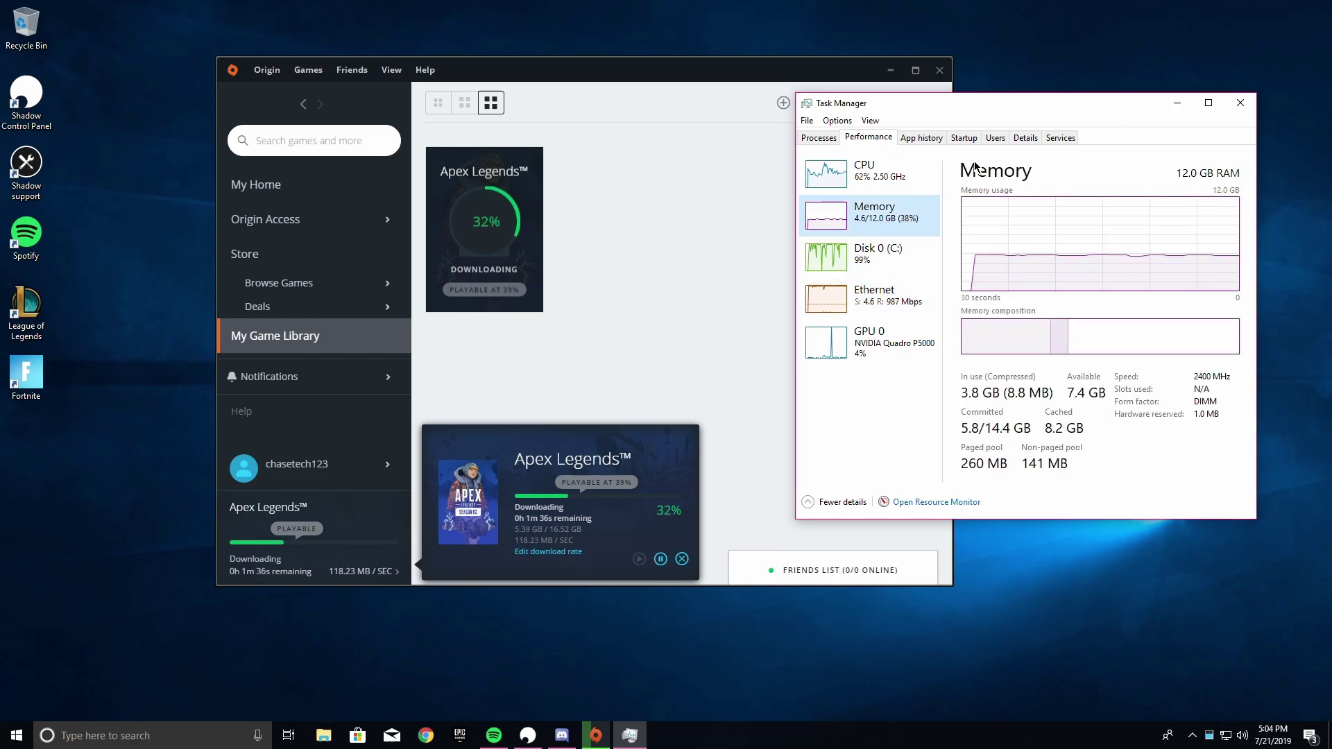
pyautogui.click(867, 170)
pyautogui.click(1241, 103)
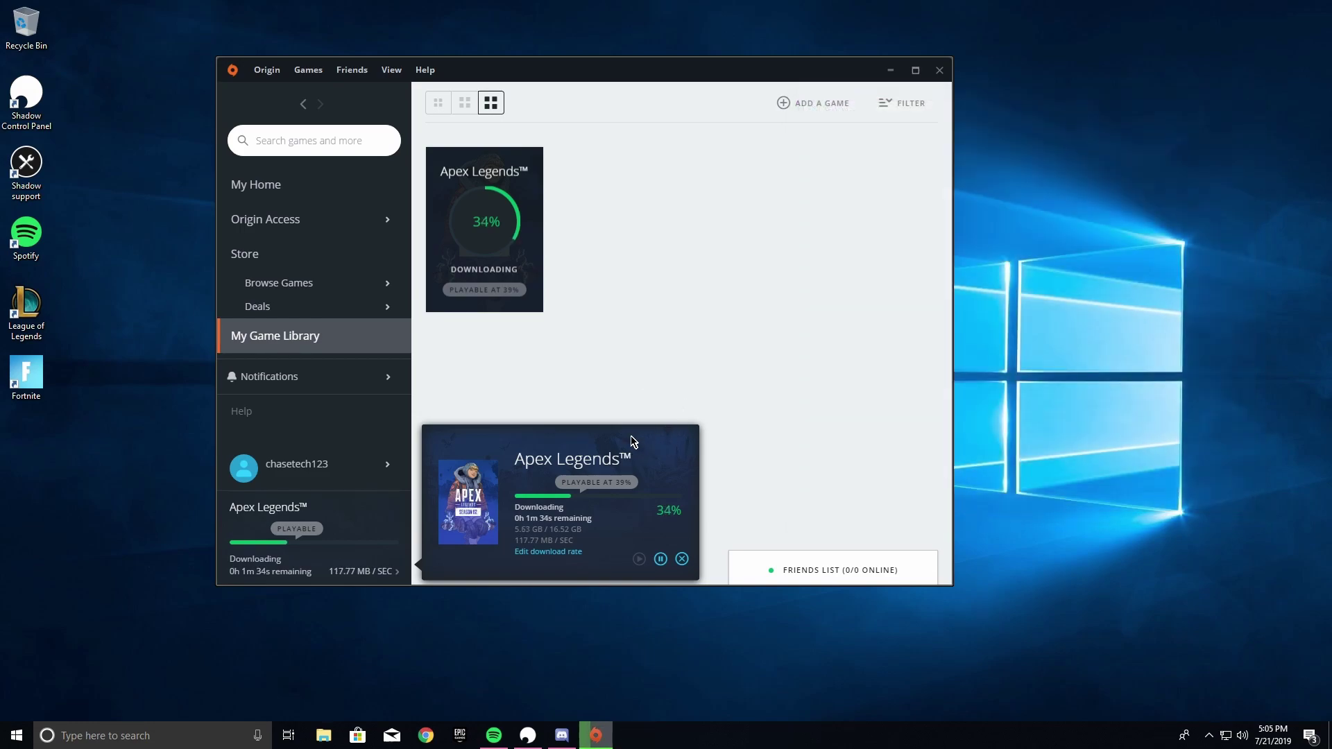
# Reopen Task Manager on the Ethernet graph, then minimize it to reveal Origin at 39%
pyautogui.rightClick(884, 746)
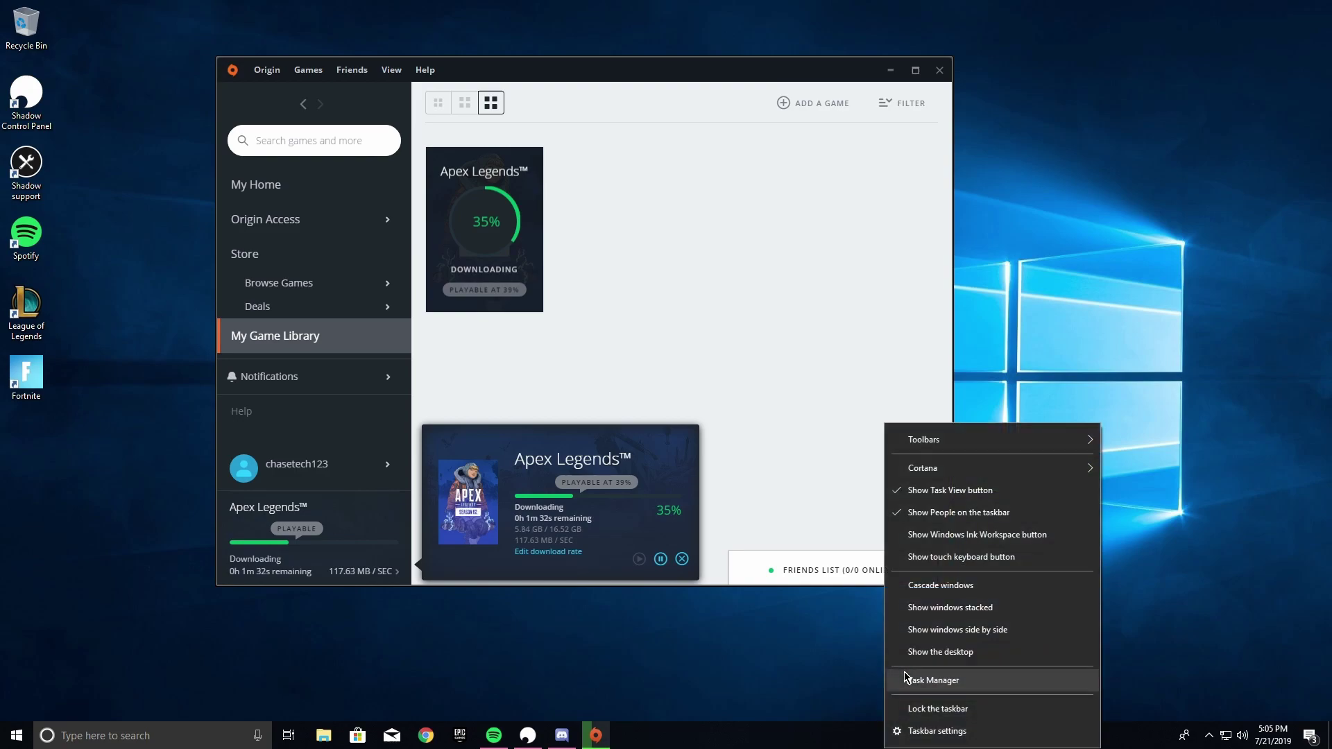
pyautogui.click(909, 680)
pyautogui.click(869, 137)
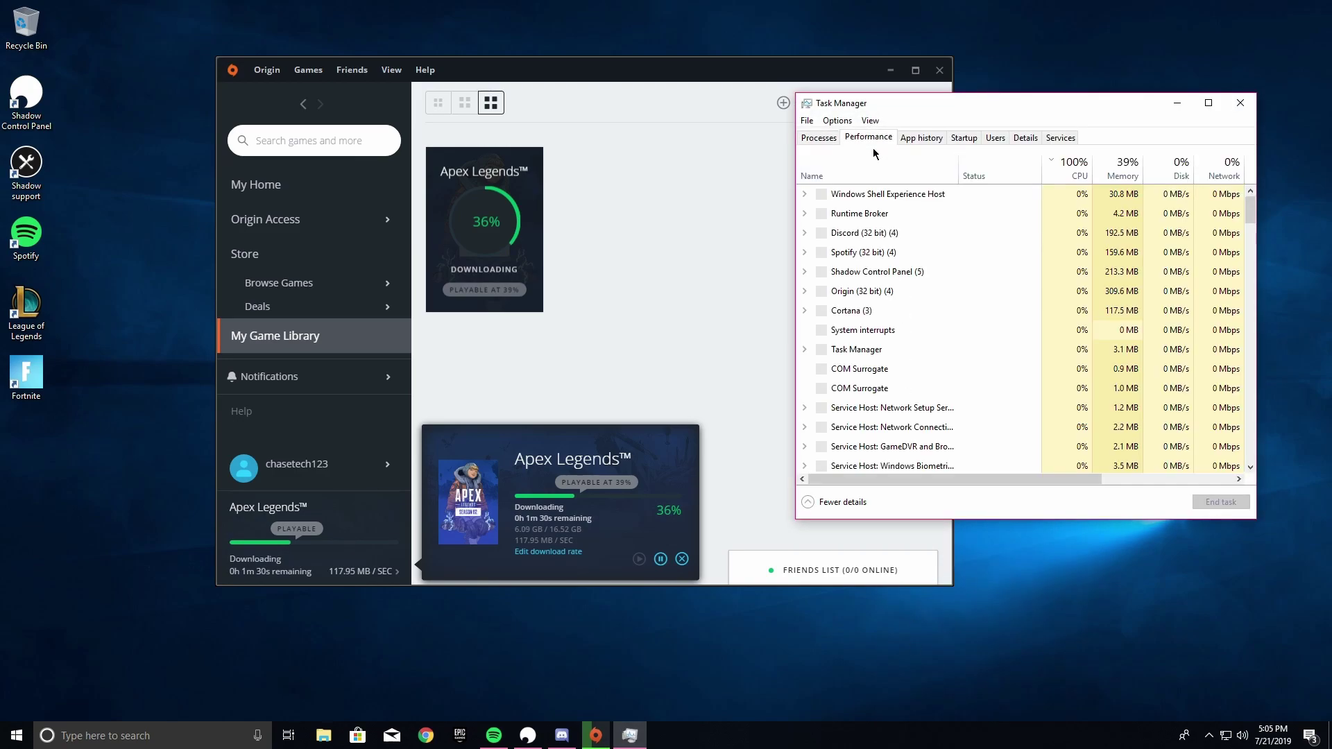
pyautogui.click(873, 297)
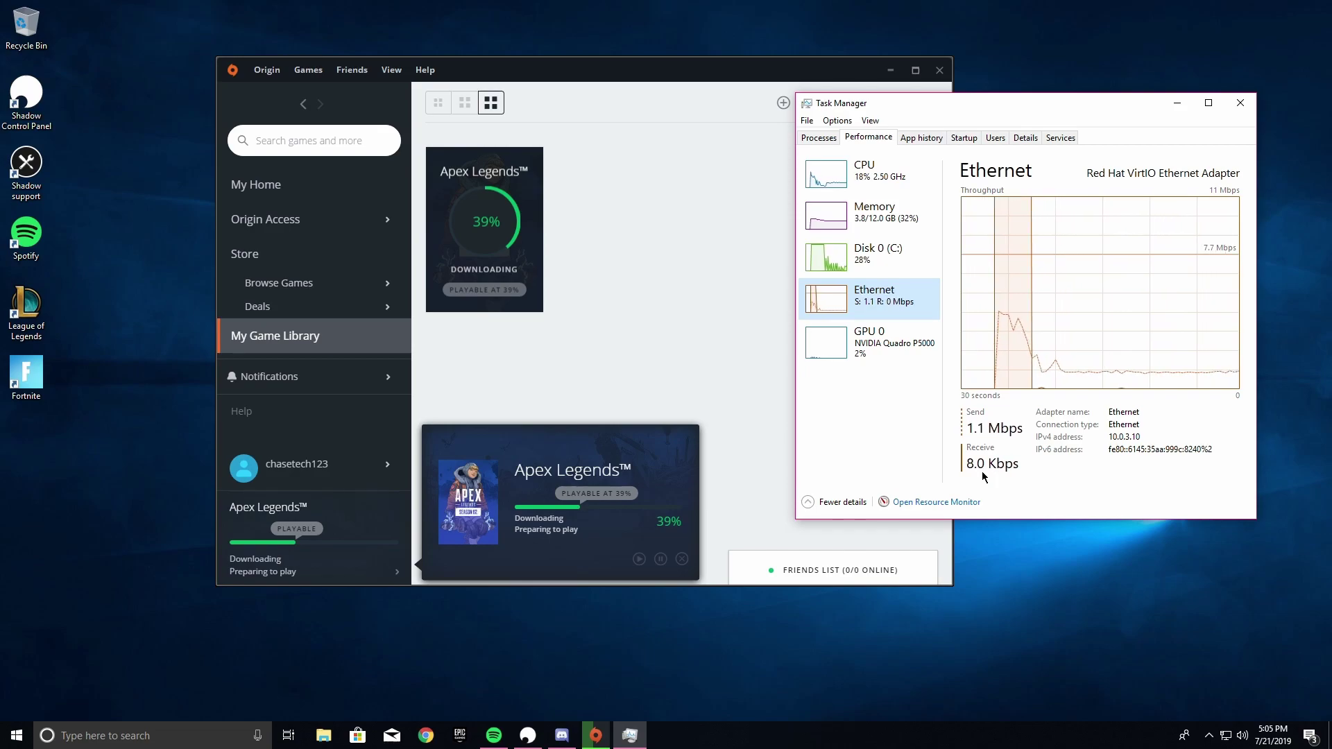
pyautogui.click(1178, 104)
# Change the CMXJ TWITCH server region to US Central in Server Settings
pyautogui.click(559, 741)
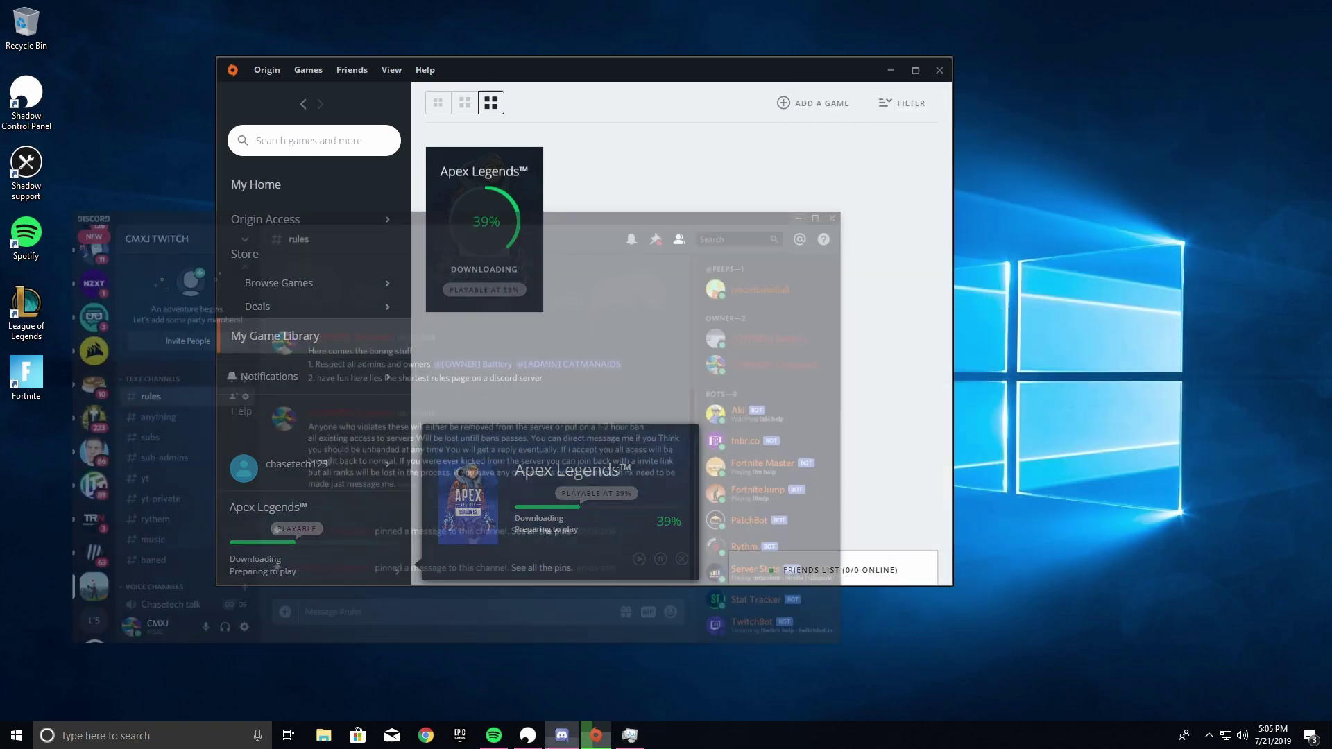
pyautogui.moveTo(711, 147); pyautogui.dragTo(782, 142)
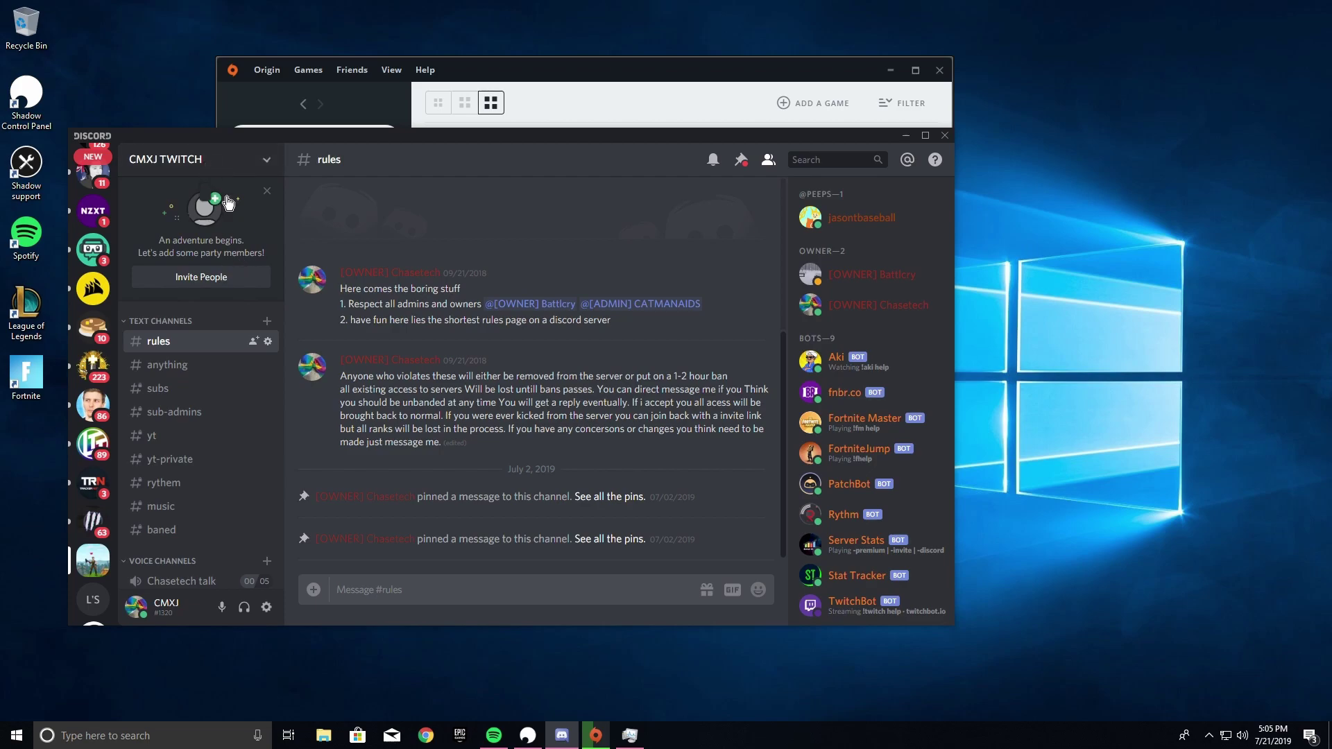
pyautogui.click(208, 159)
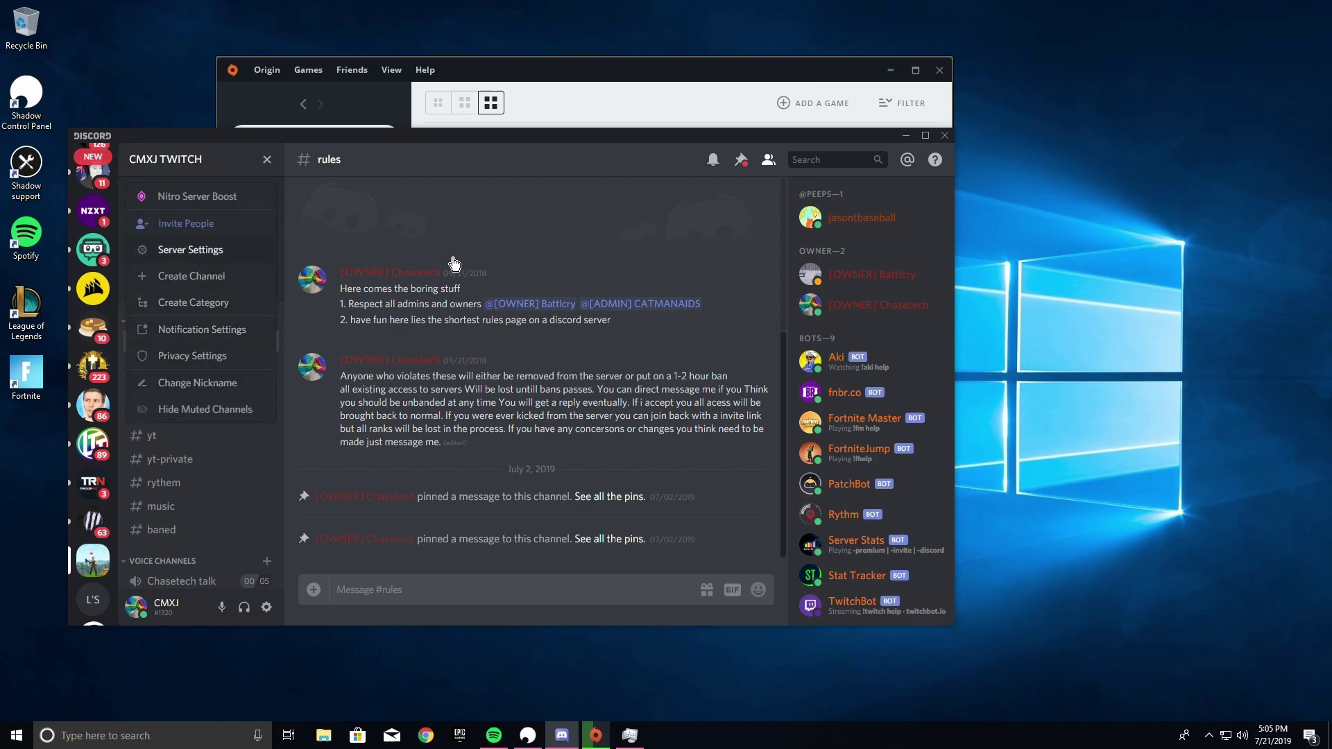
pyautogui.click(190, 250)
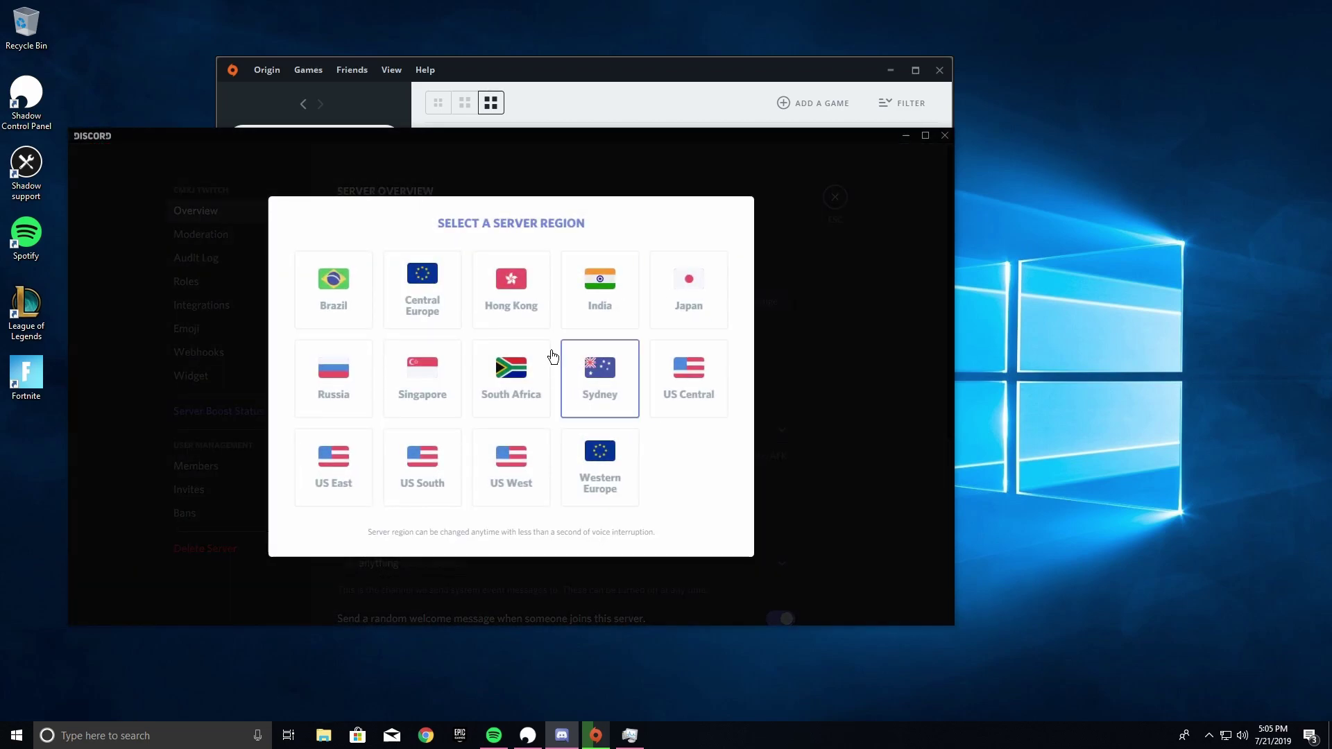
pyautogui.click(696, 389)
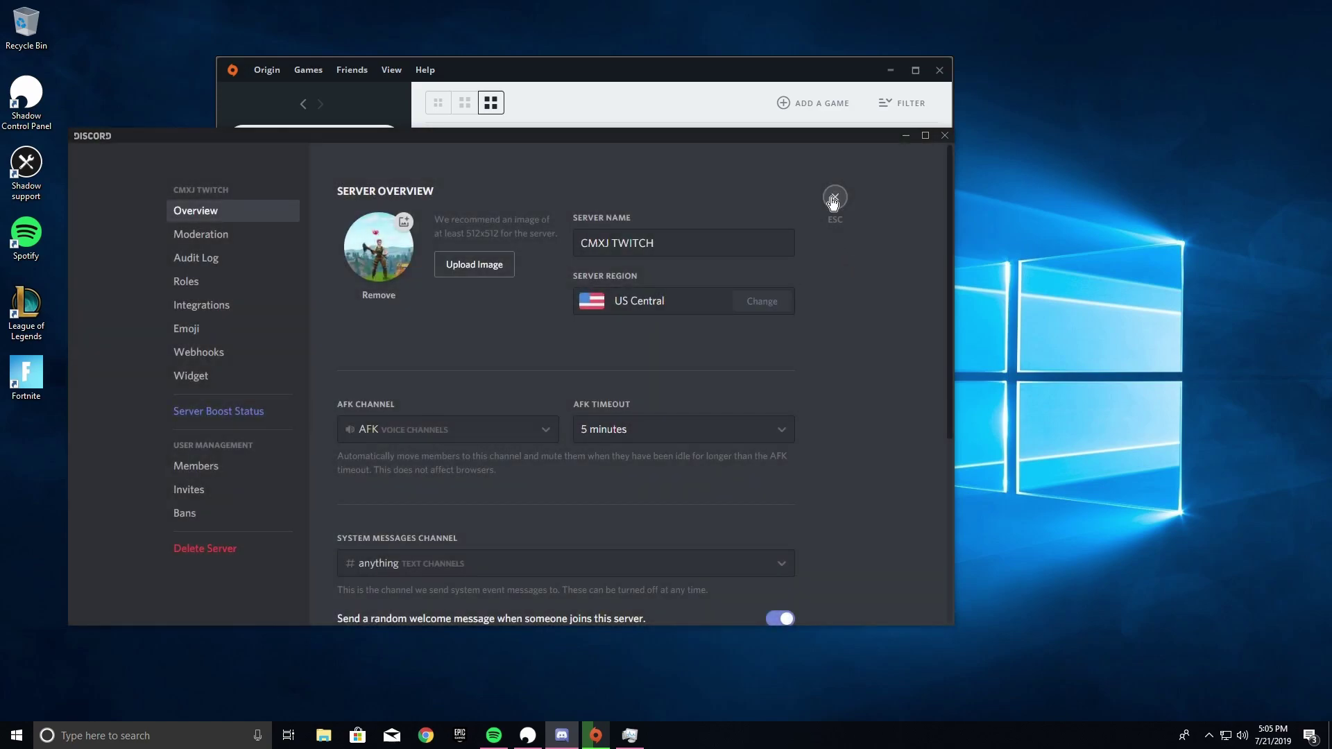
pyautogui.click(833, 200)
# Join the 96 KBPS voice channel, view connection details, disconnect, and close Discord
pyautogui.scroll(-2, 178, 416)
pyautogui.click(167, 495)
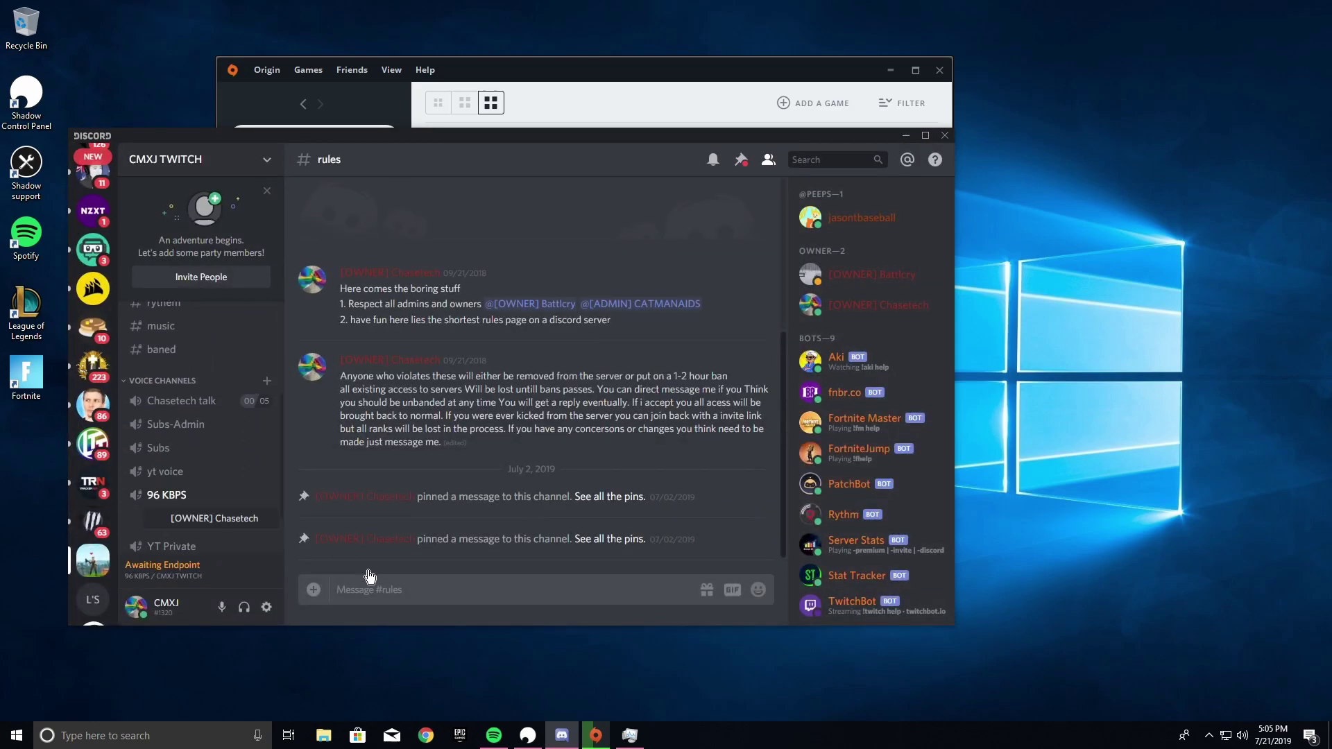
pyautogui.moveTo(137, 575)
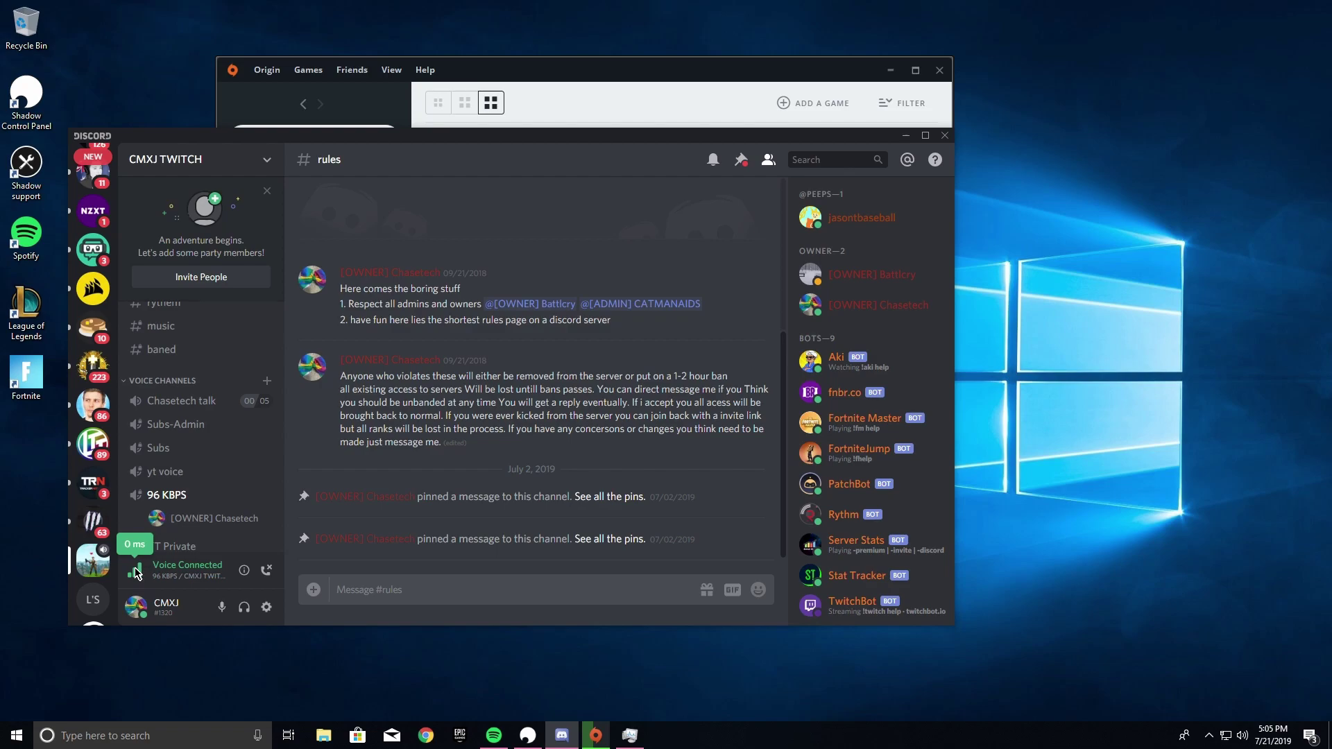
pyautogui.click(245, 571)
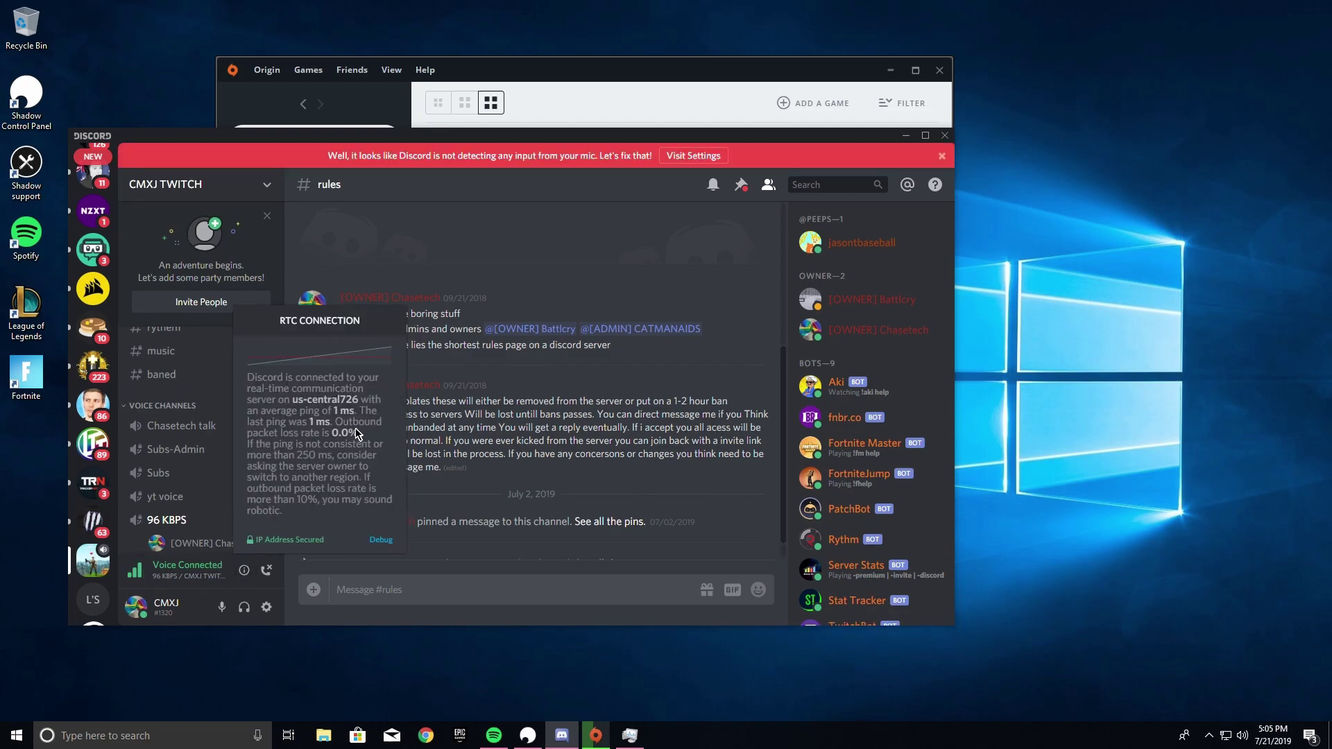
pyautogui.click(267, 570)
pyautogui.click(944, 135)
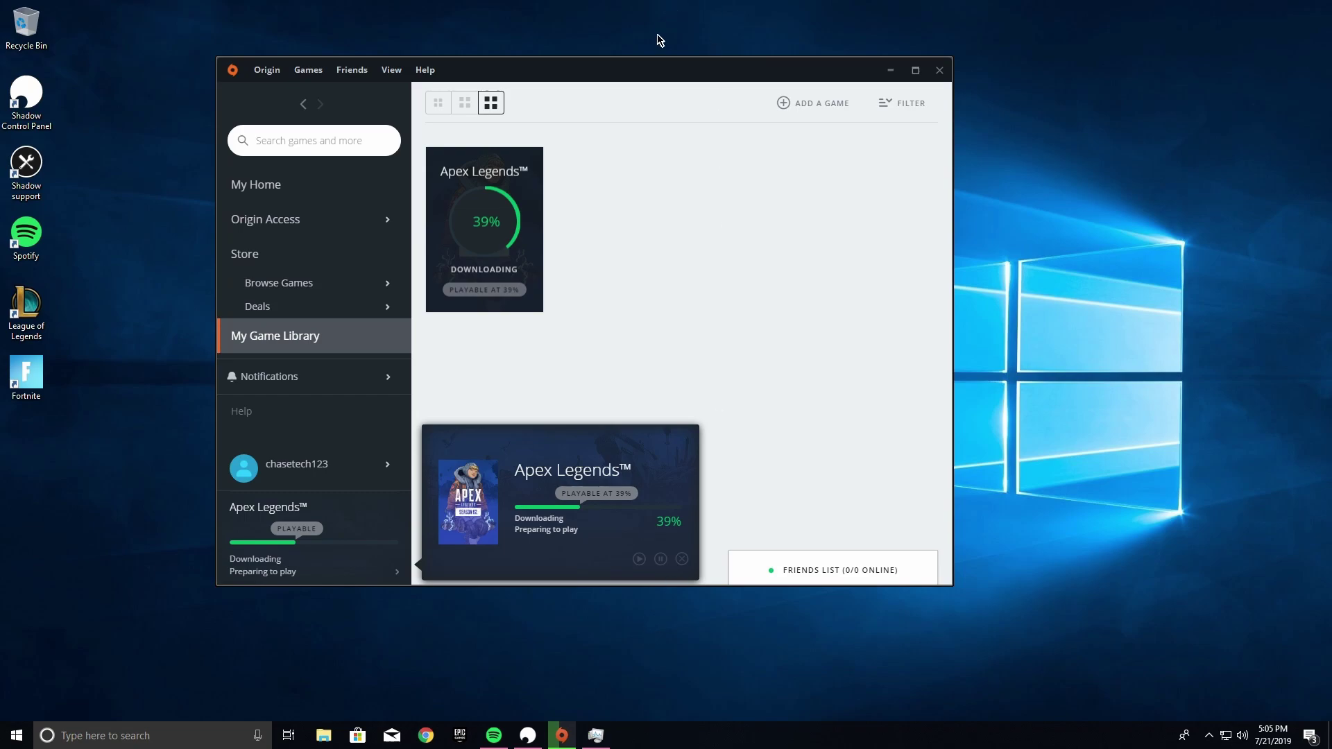
# Nudge the Origin window and let Apex Legends download to 45%, 7.55 of 16.52 GB
pyautogui.moveTo(655, 67); pyautogui.dragTo(632, 61)
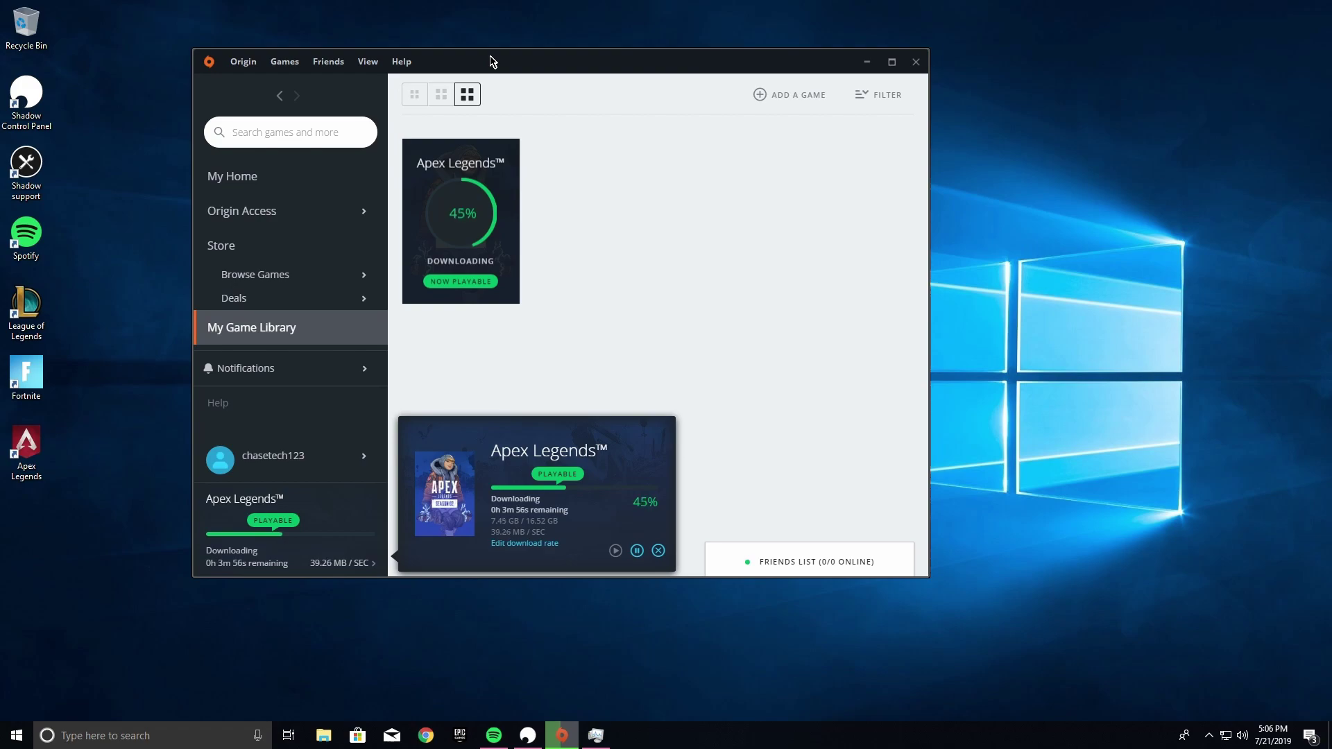
# Open Task Manager beside Origin to watch about 370 Mbps received as Apex reaches 57%
pyautogui.rightClick(901, 740)
pyautogui.click(937, 681)
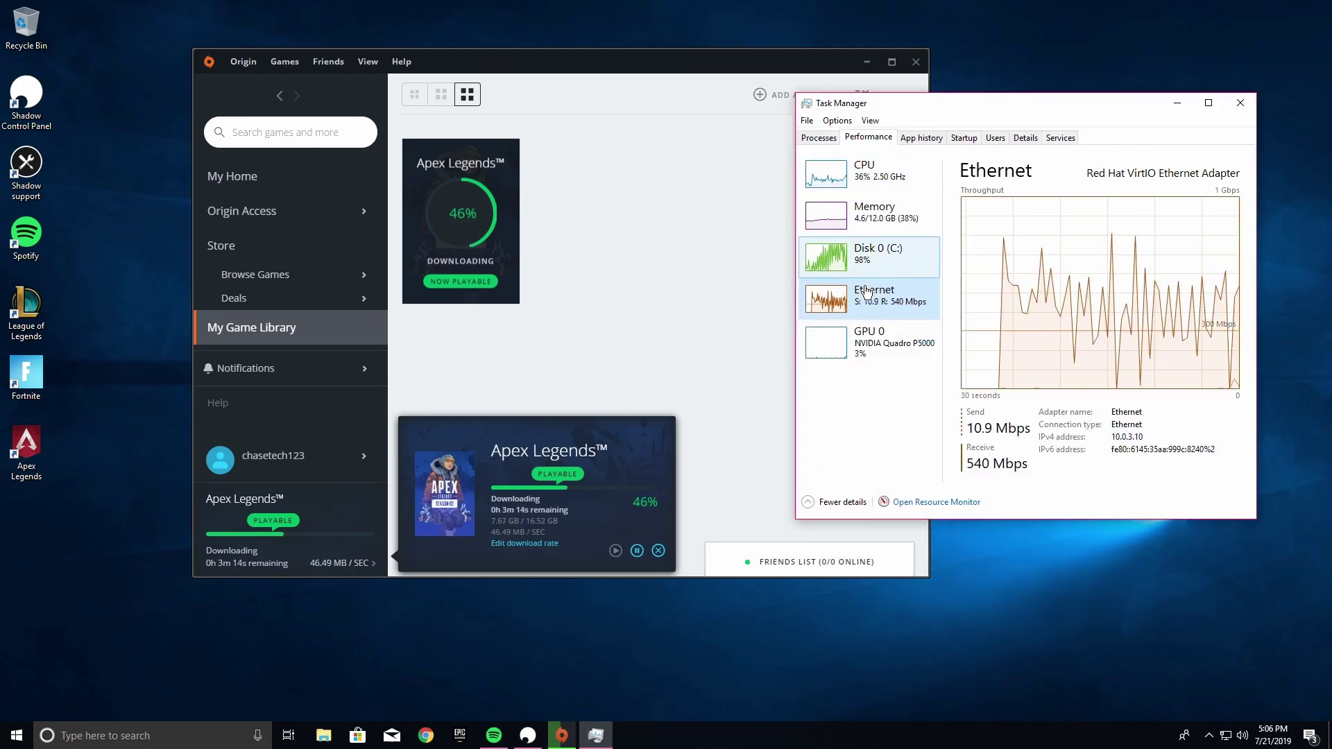
pyautogui.moveTo(974, 111); pyautogui.dragTo(967, 119)
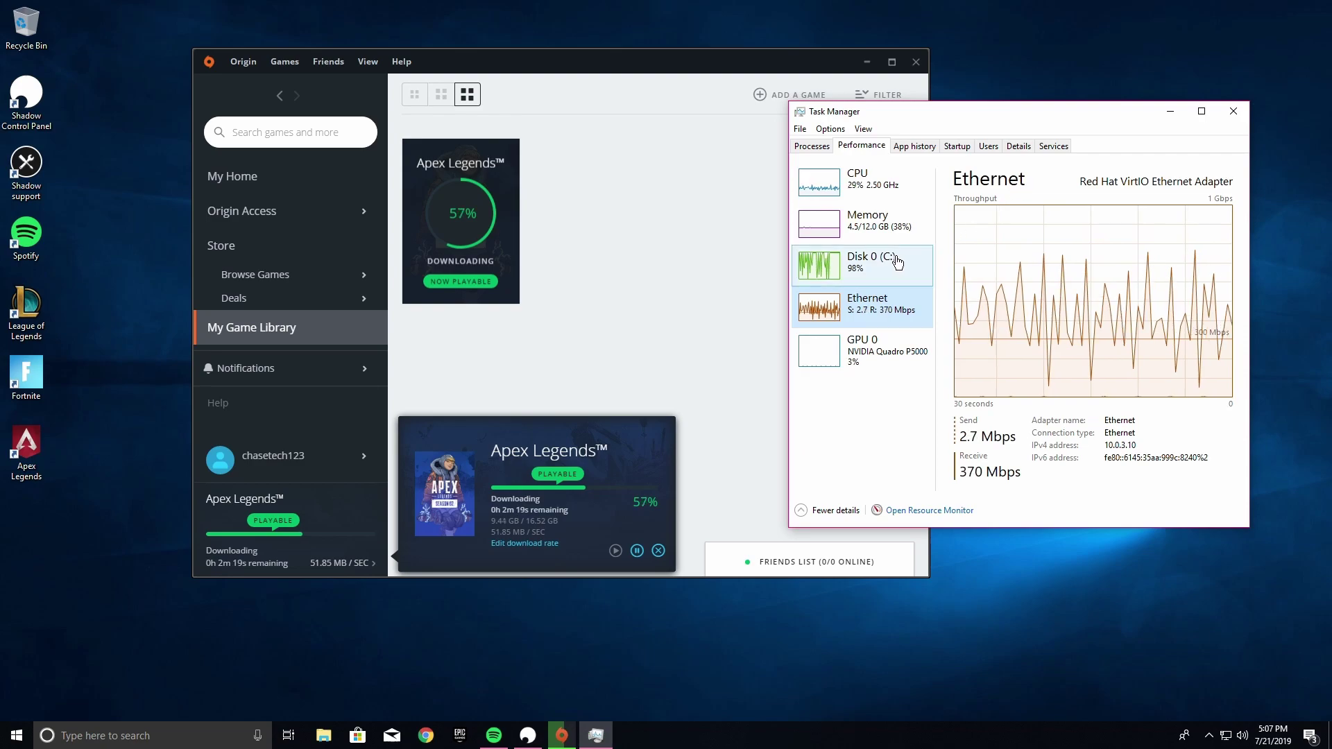
# View the Disk 0 (C:) graph, then return to the Ethernet throughput graph
pyautogui.click(843, 260)
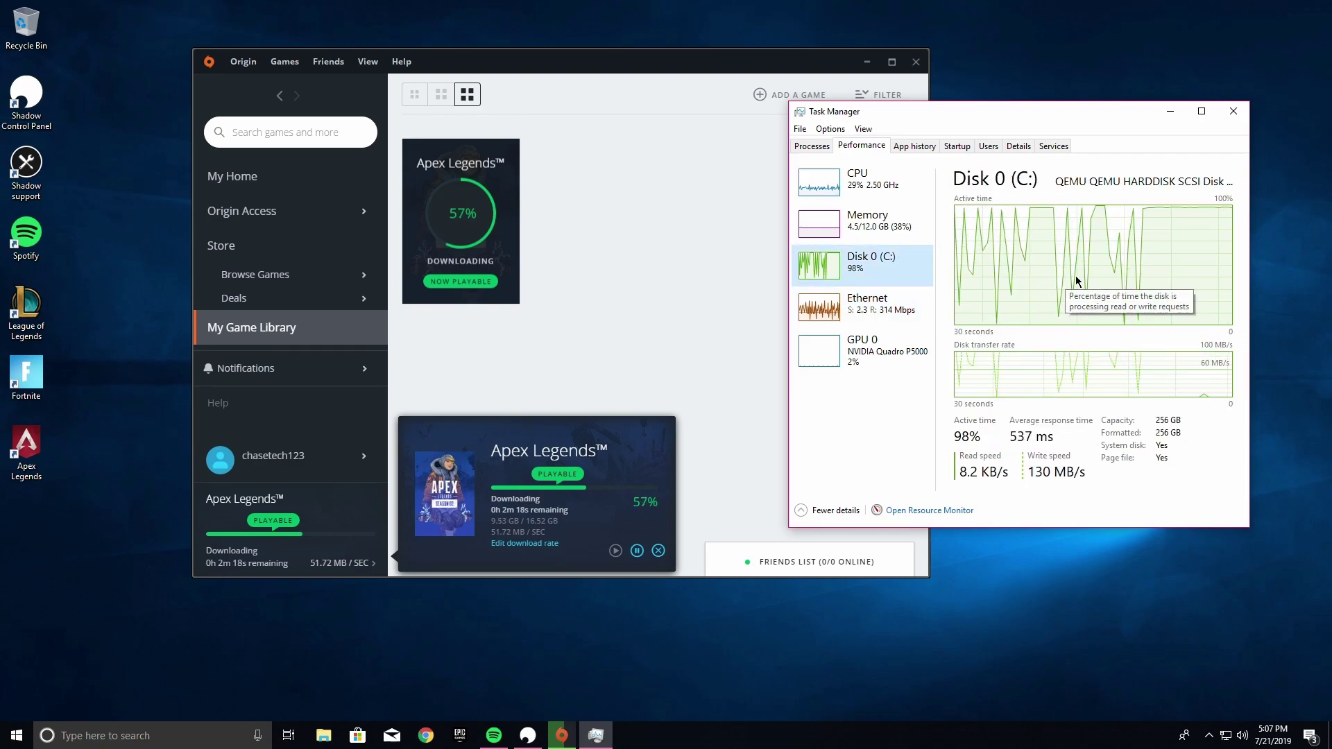
pyautogui.click(913, 290)
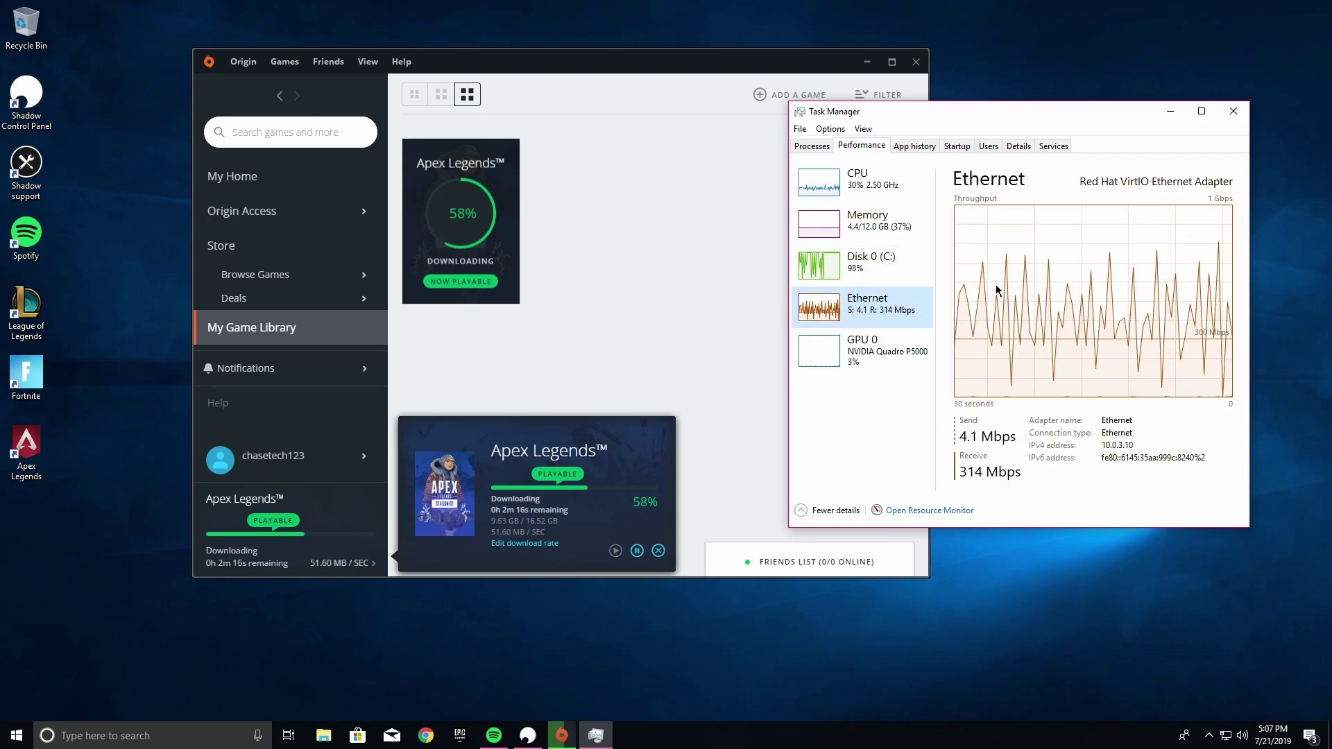
pyautogui.moveTo(1026, 115); pyautogui.dragTo(1031, 116)
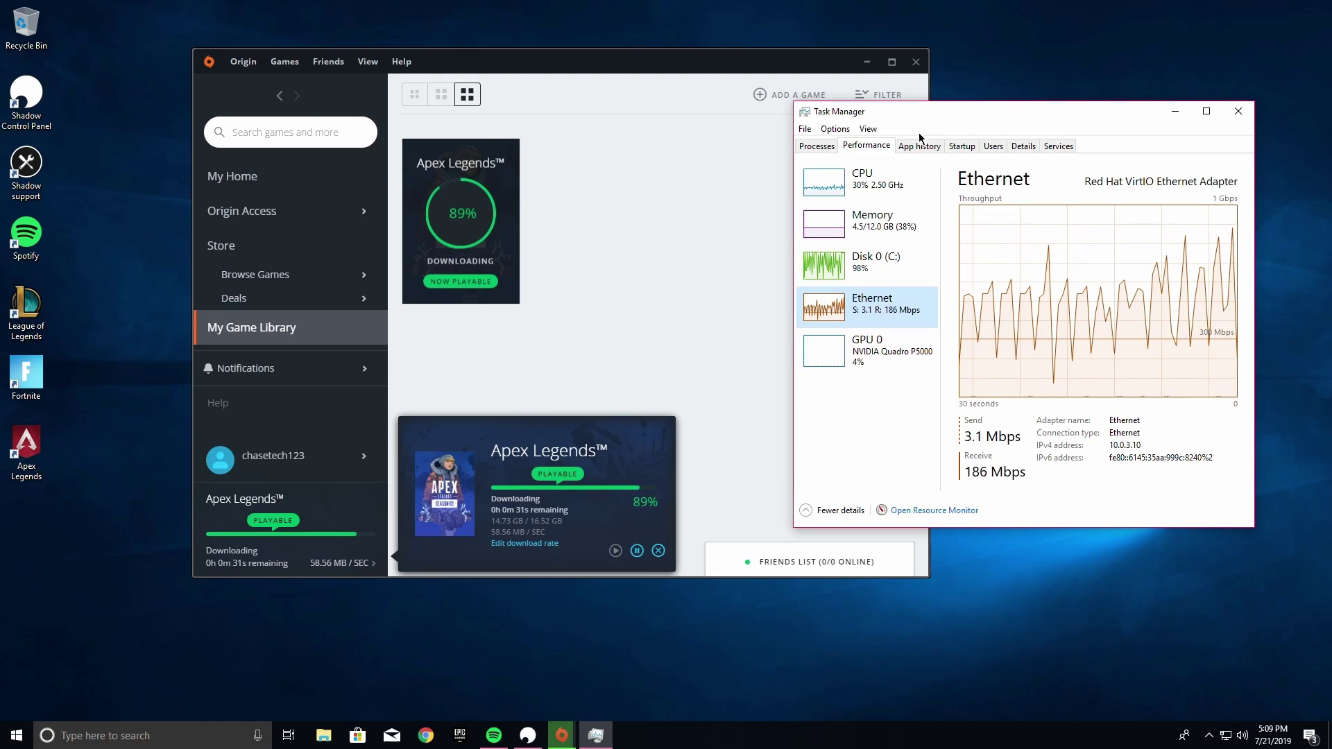
# Cycle through the CPU, Memory, GPU 0, Ethernet and Disk 0 (C:) performance graphs
pyautogui.moveTo(889, 115)
pyautogui.mouseDown()
pyautogui.moveTo(877, 114)
pyautogui.moveTo(897, 106)
pyautogui.mouseUp()
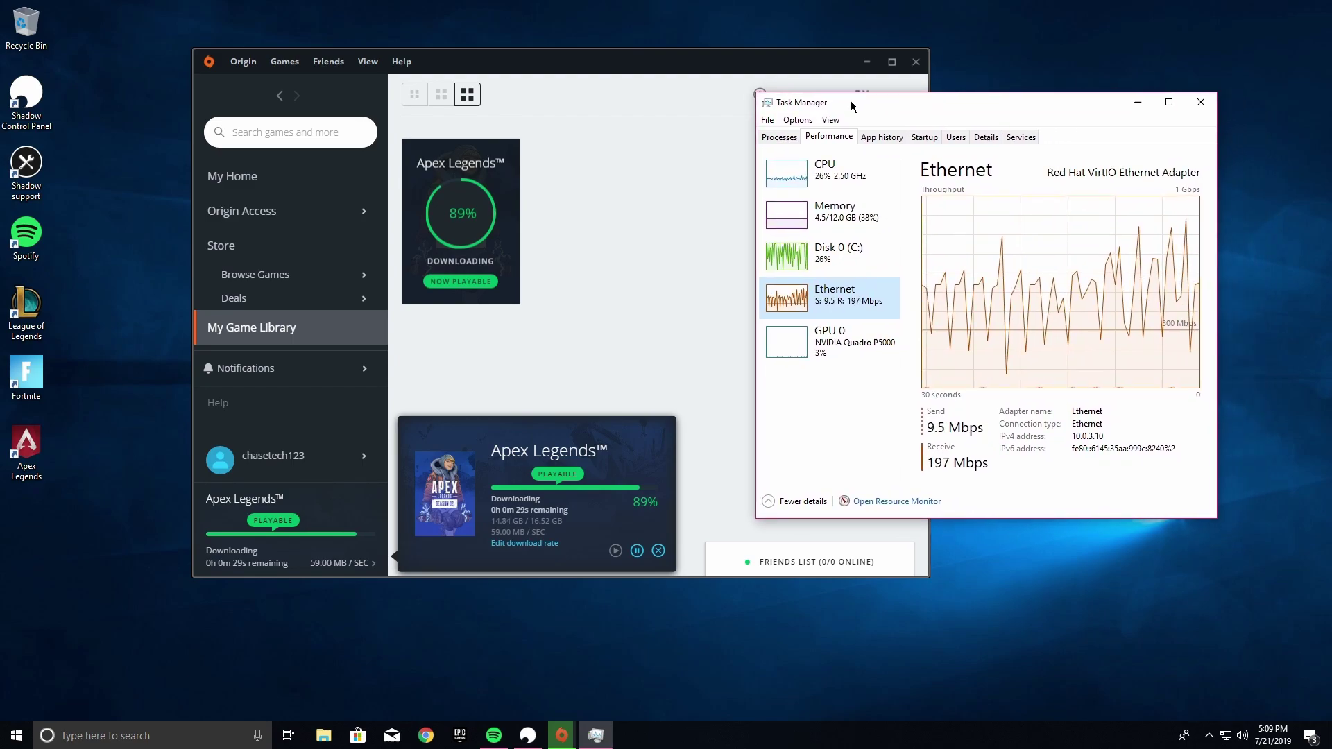
pyautogui.moveTo(852, 107); pyautogui.dragTo(883, 94)
pyautogui.click(856, 159)
pyautogui.click(866, 199)
pyautogui.click(875, 326)
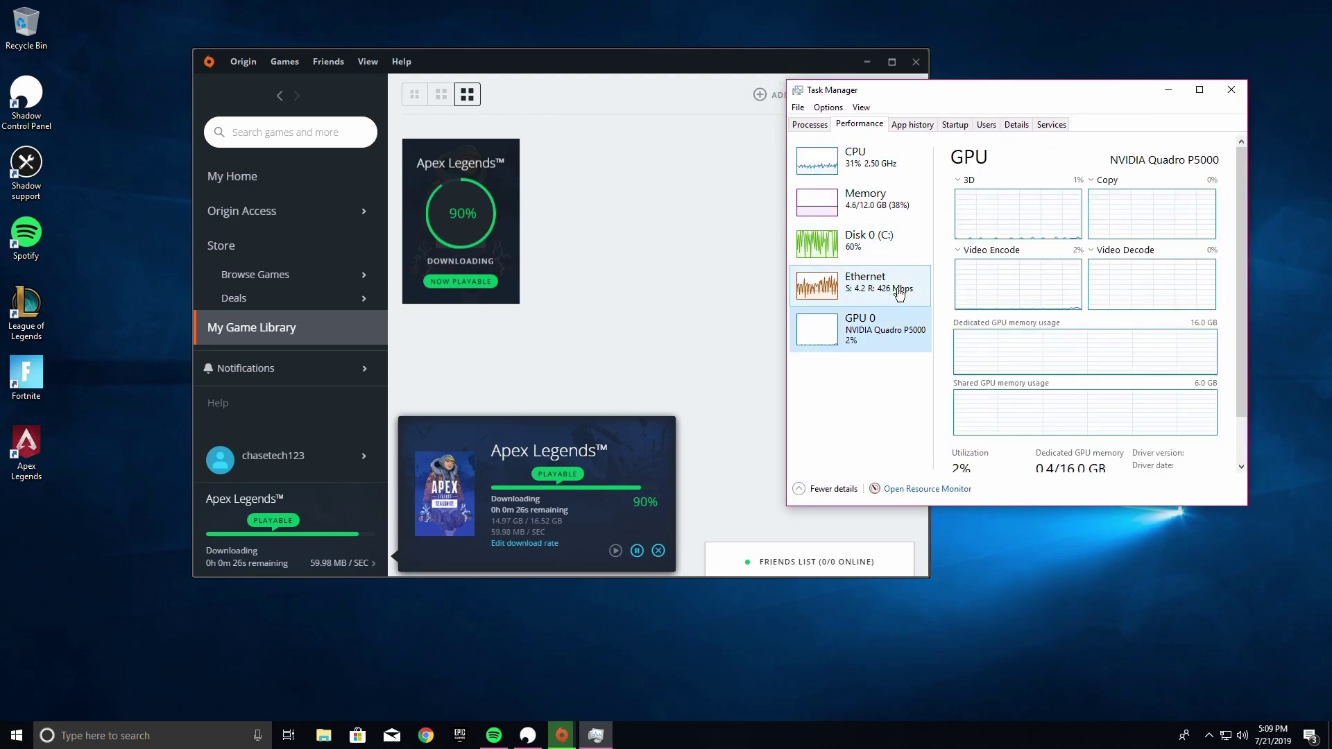
pyautogui.click(899, 291)
pyautogui.click(867, 239)
# Visit the Processes list, then return to the Disk 0 graph as Apex reaches 96%
pyautogui.click(809, 125)
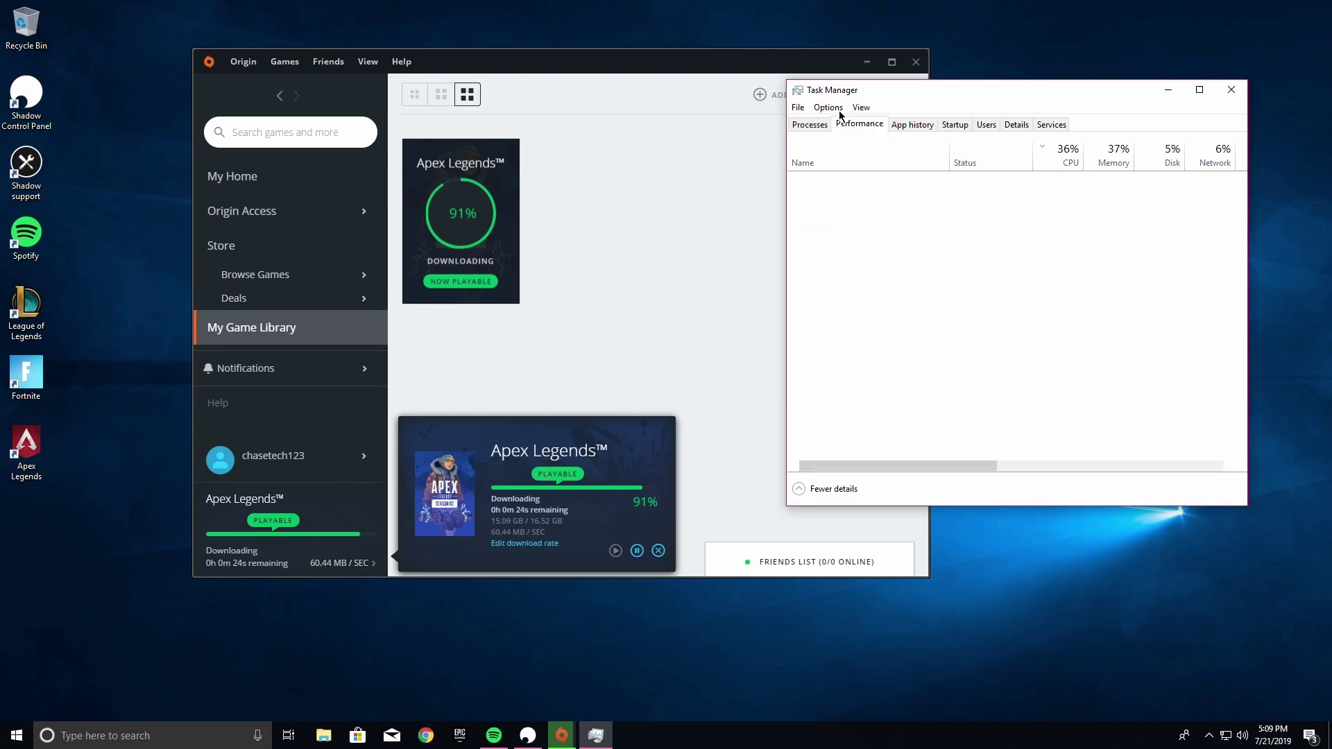
pyautogui.click(837, 110)
pyautogui.click(854, 124)
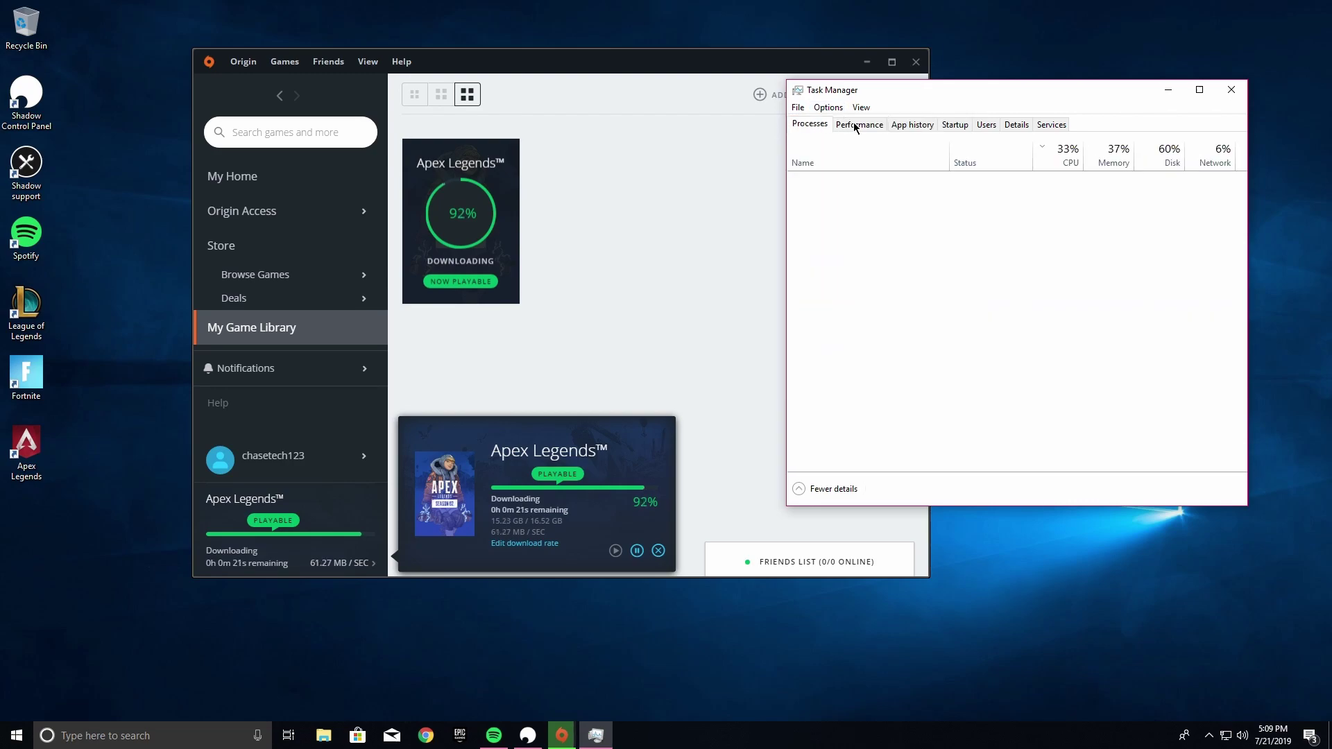
pyautogui.click(856, 125)
pyautogui.click(829, 108)
pyautogui.click(810, 124)
pyautogui.click(855, 124)
pyautogui.moveTo(885, 89)
pyautogui.mouseDown()
pyautogui.moveTo(878, 106)
pyautogui.moveTo(936, 104)
pyautogui.moveTo(895, 105)
pyautogui.mouseUp()
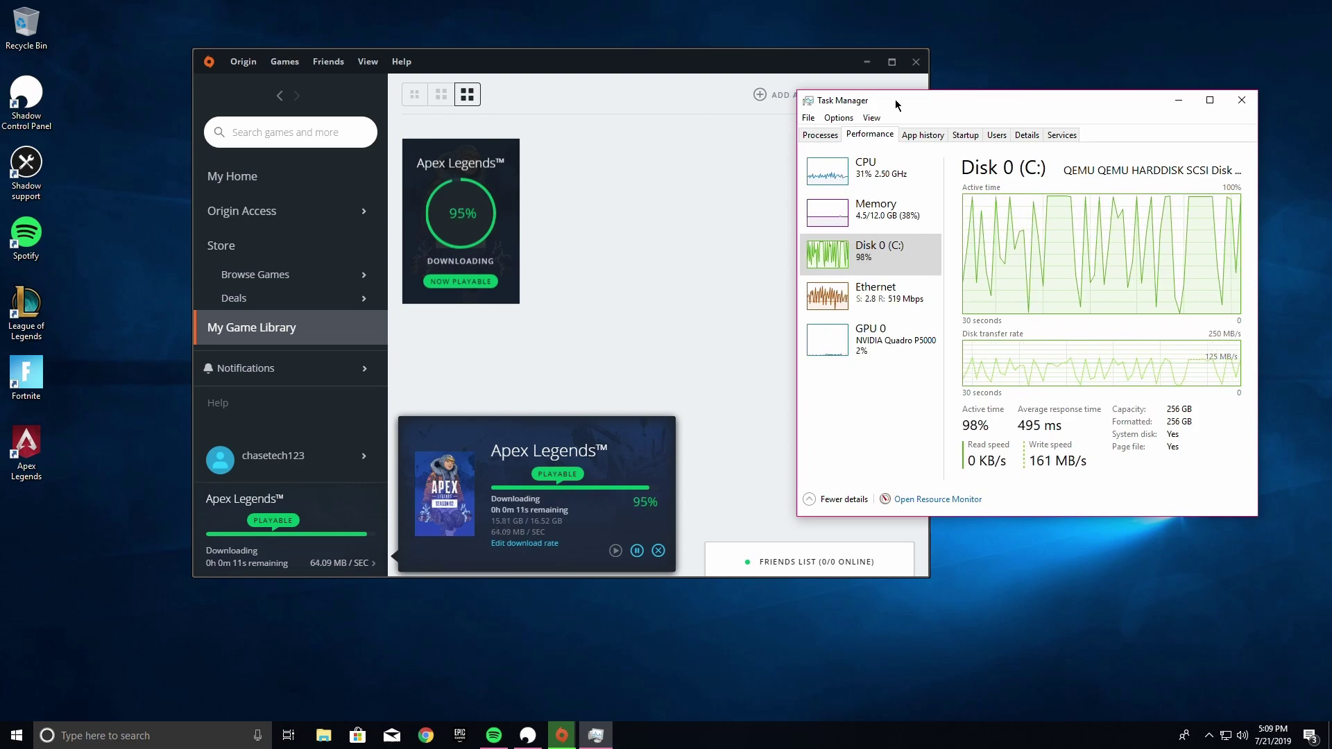
pyautogui.click(43, 102)
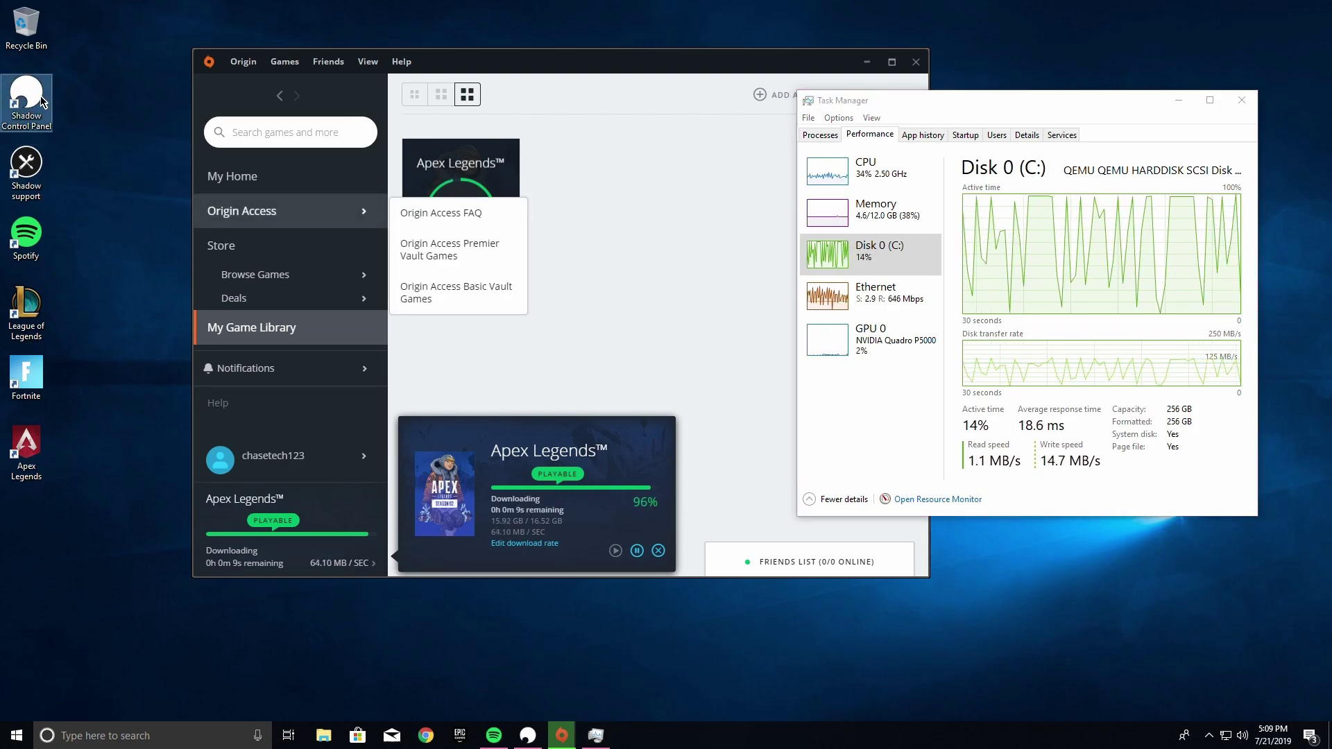
# Launch Shadow Control Panel and open its streaming stats graphs
pyautogui.doubleClick(32, 117)
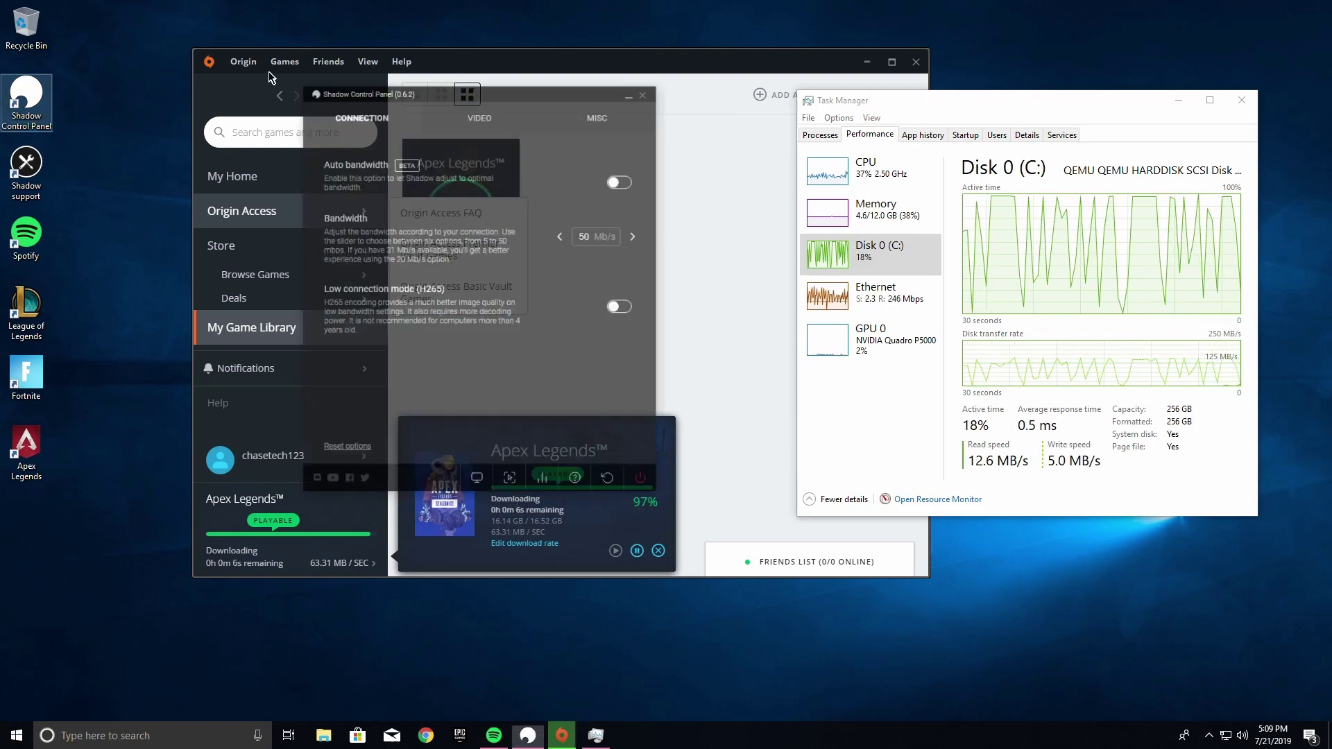
pyautogui.moveTo(402, 45); pyautogui.dragTo(460, 40)
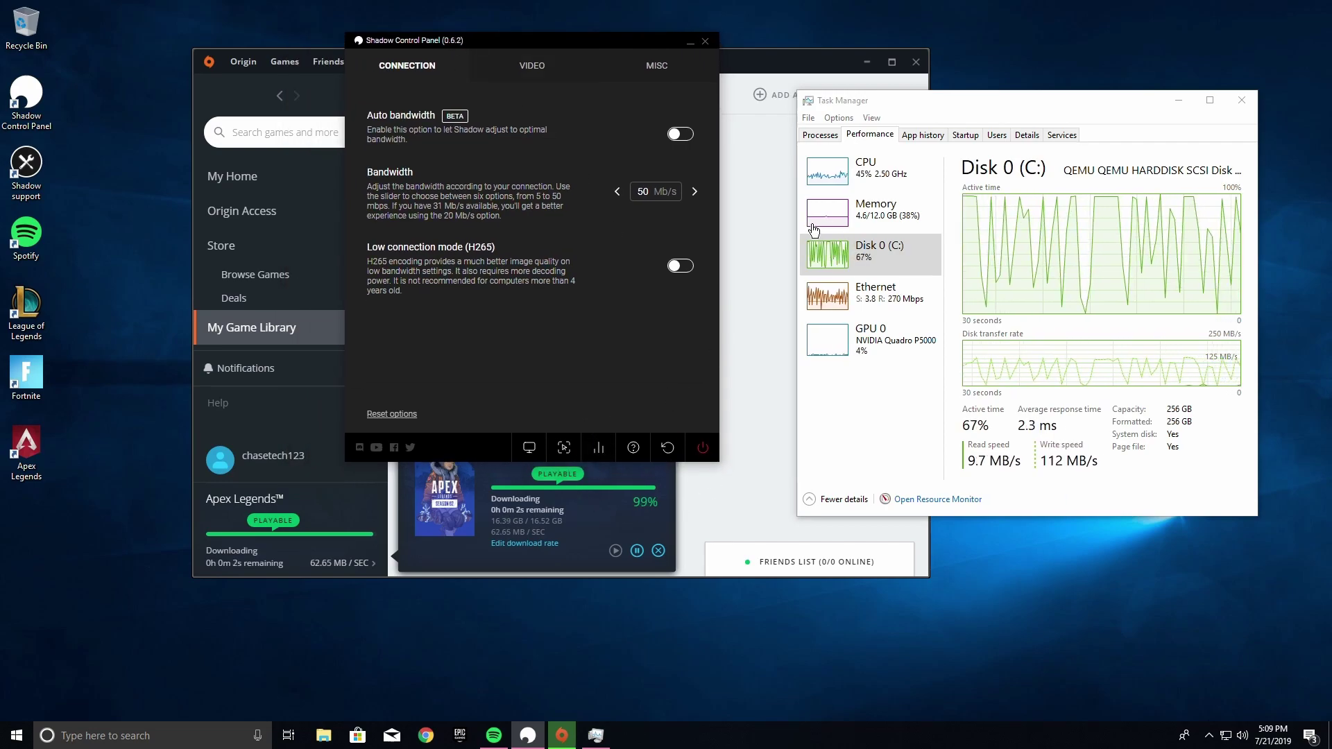
pyautogui.click(598, 447)
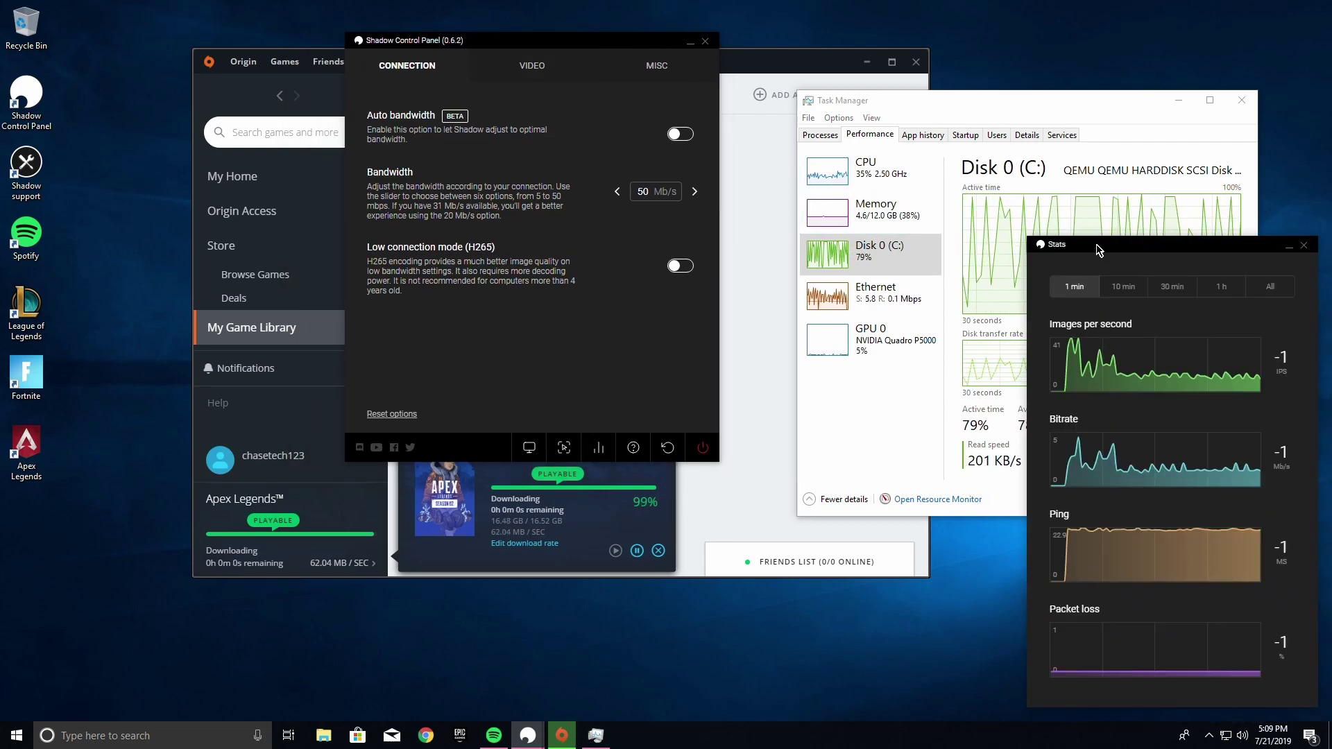
pyautogui.moveTo(1098, 249); pyautogui.dragTo(904, 135)
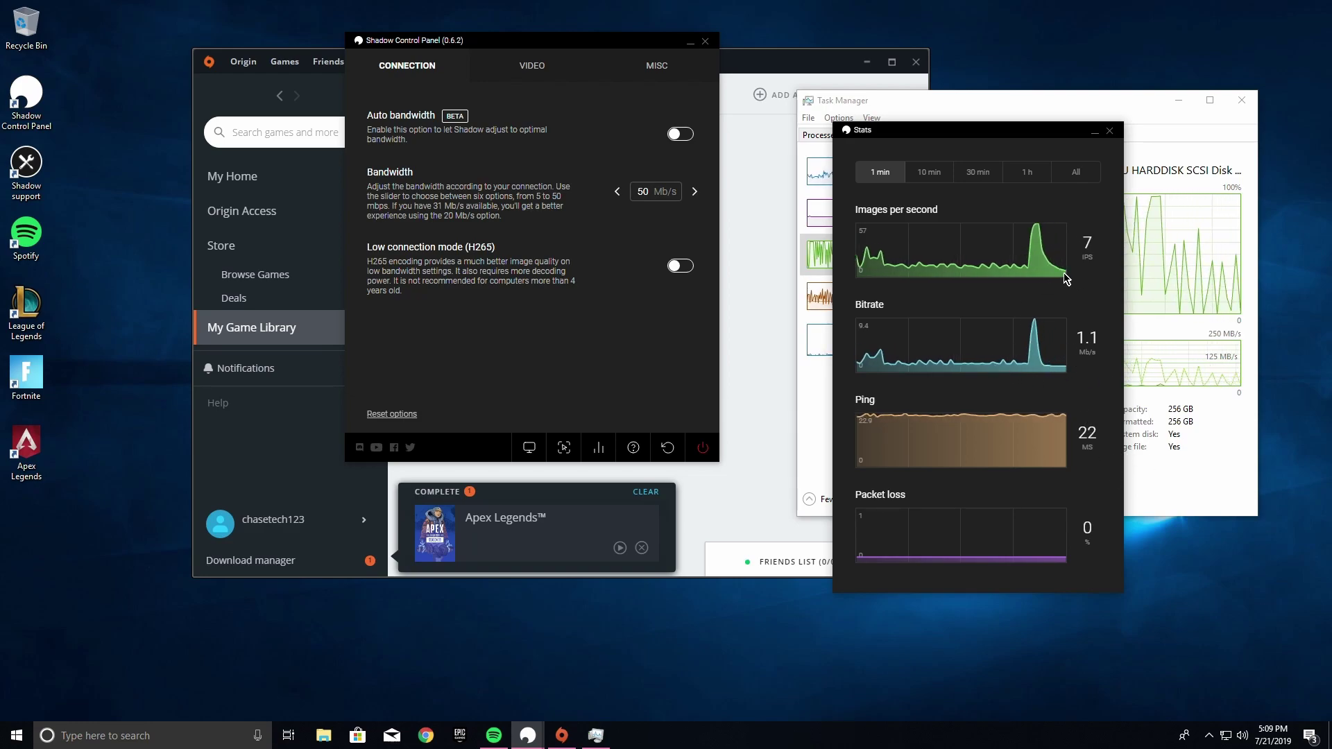
# Close Task Manager and the streaming stats window, leaving the connection settings visible
pyautogui.moveTo(892, 108); pyautogui.dragTo(281, 139)
pyautogui.click(632, 137)
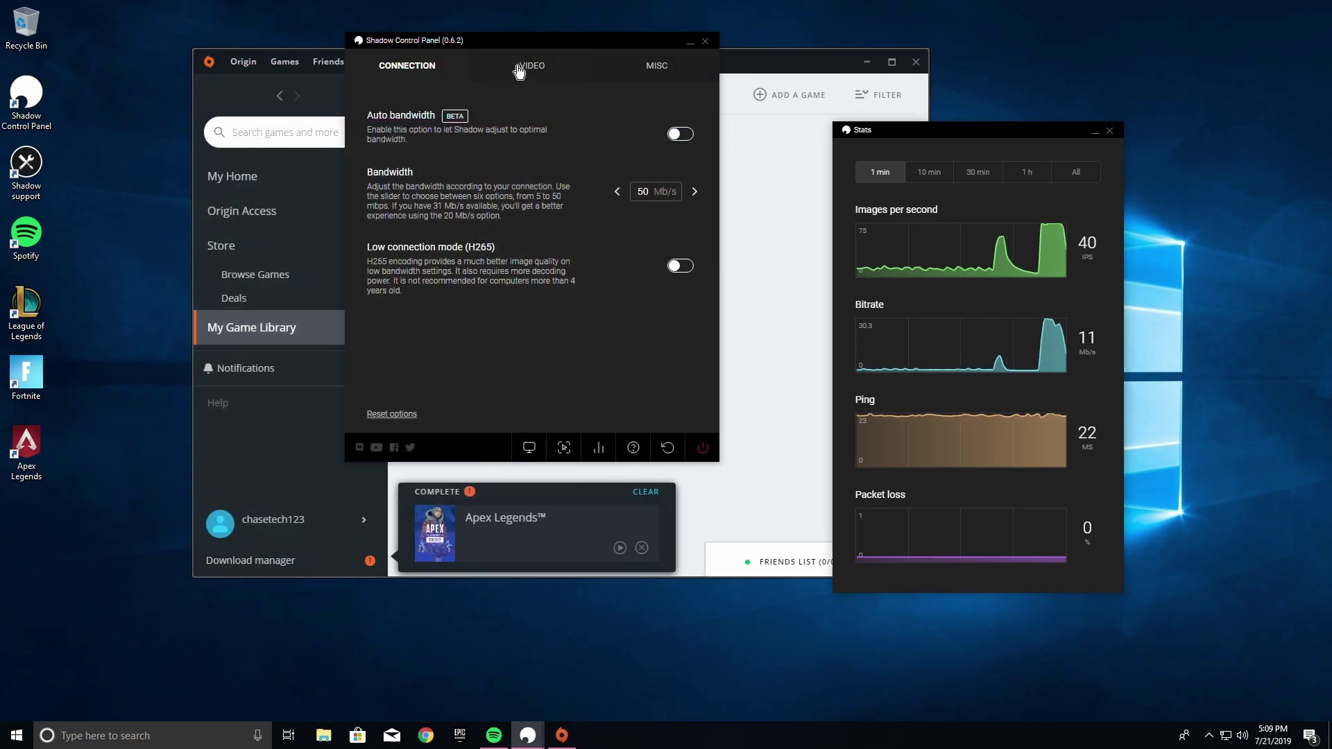
pyautogui.click(1111, 131)
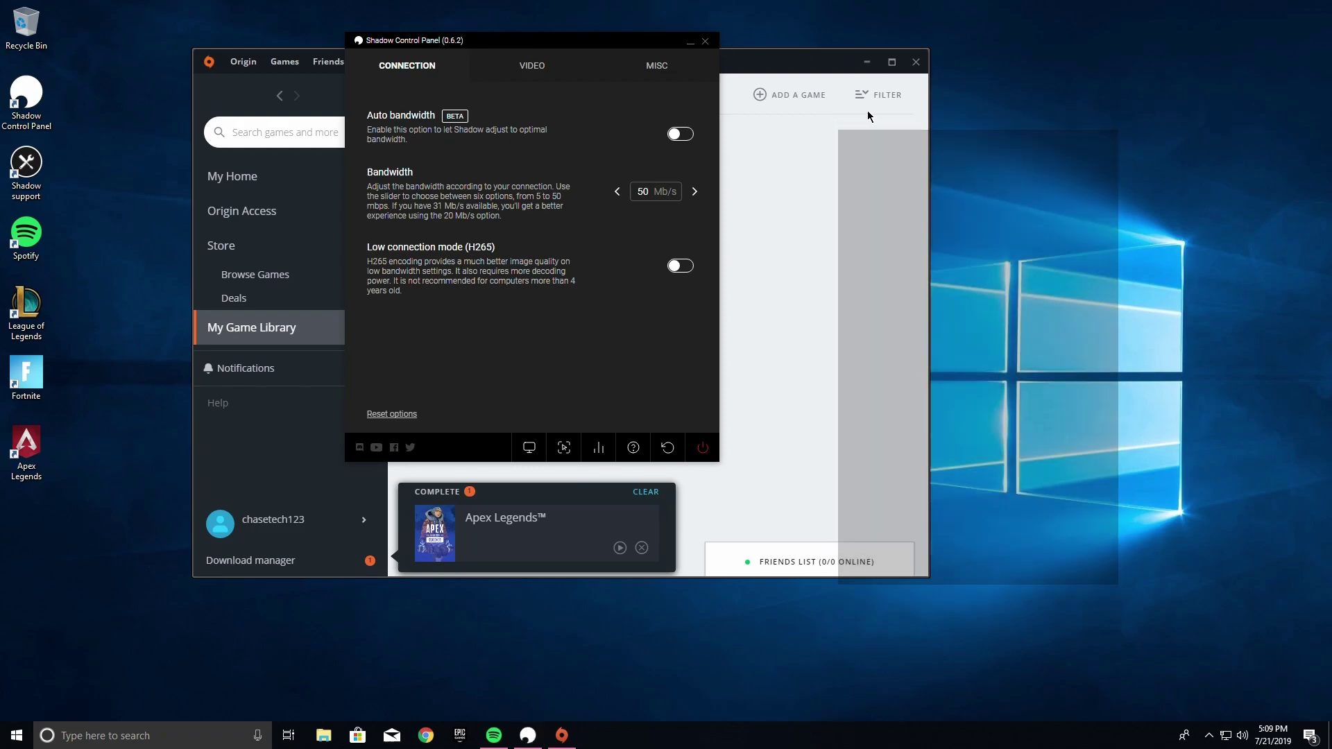
# Close the Shadow Control Panel and confirm the Apex Legends tile shows as ready in Origin's library
pyautogui.moveTo(506, 43); pyautogui.dragTo(433, 40)
pyautogui.click(634, 40)
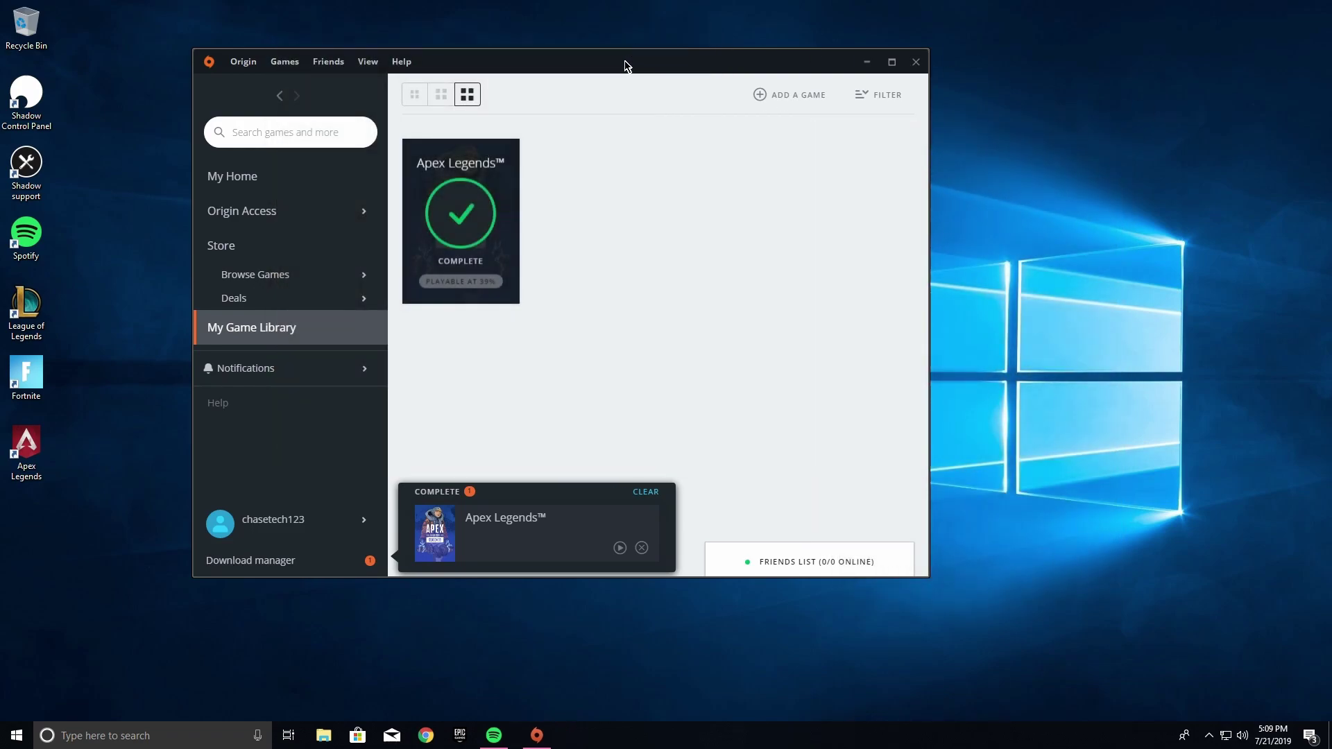
pyautogui.moveTo(627, 62); pyautogui.dragTo(693, 65)
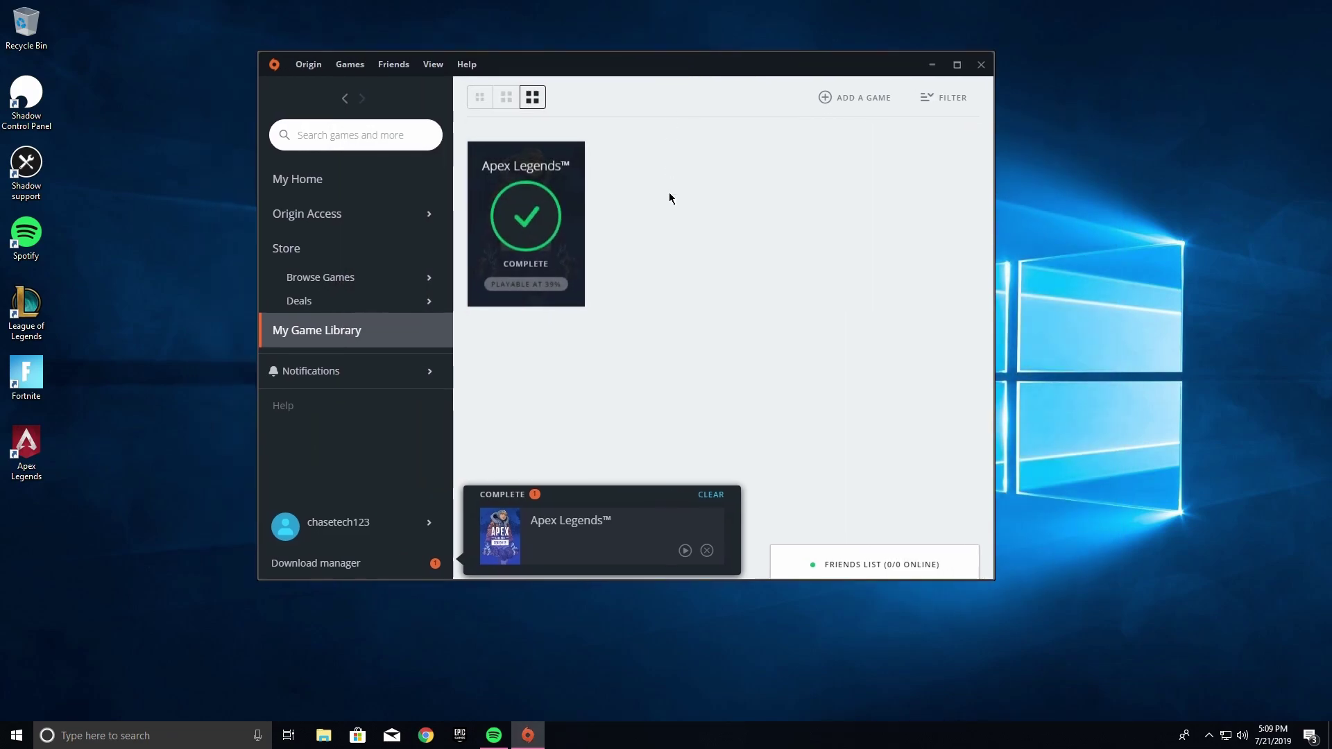
pyautogui.click(522, 269)
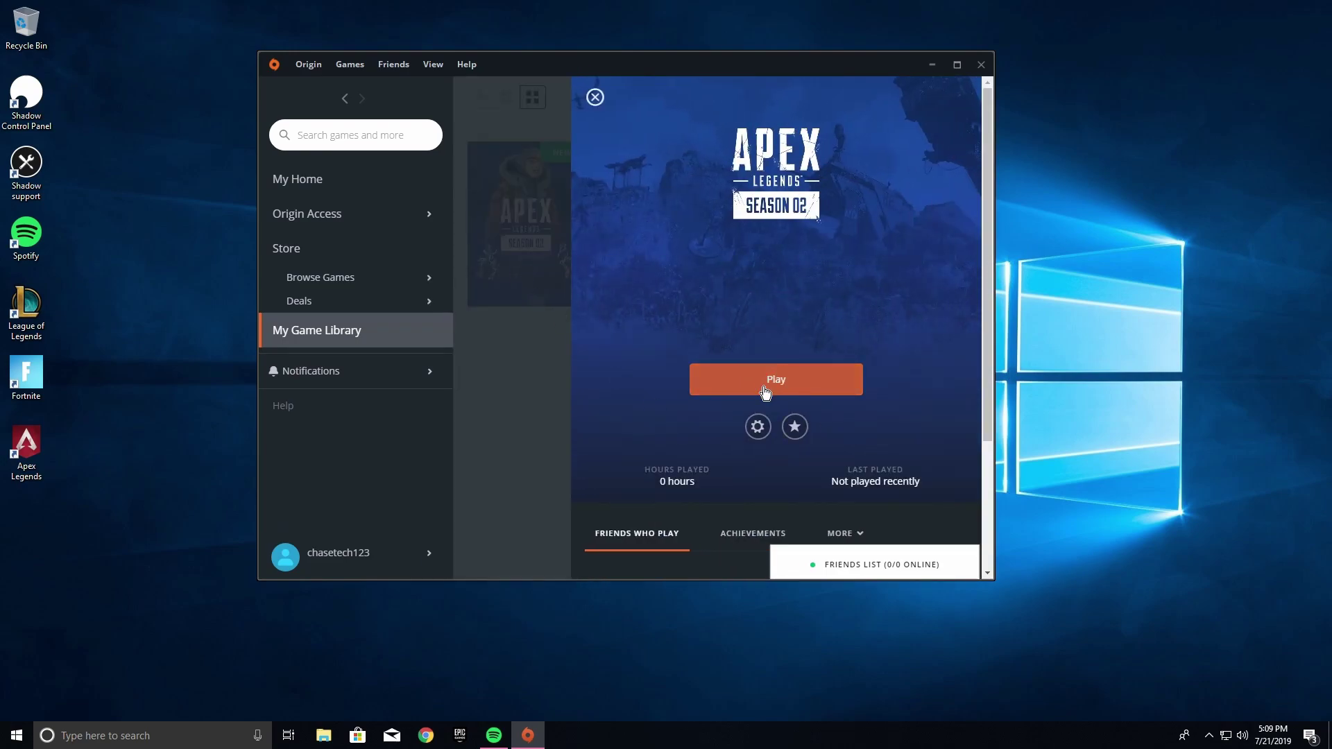
pyautogui.click(516, 438)
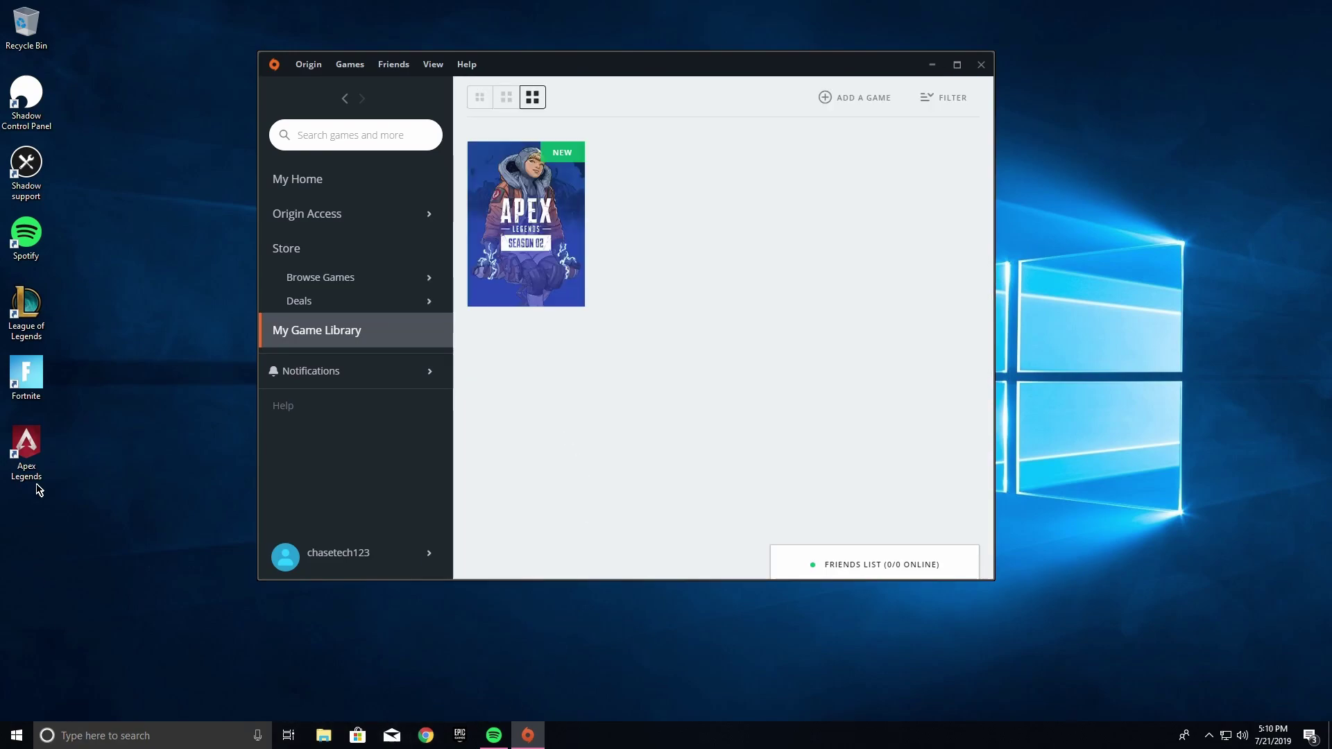
pyautogui.click(26, 451)
pyautogui.click(125, 531)
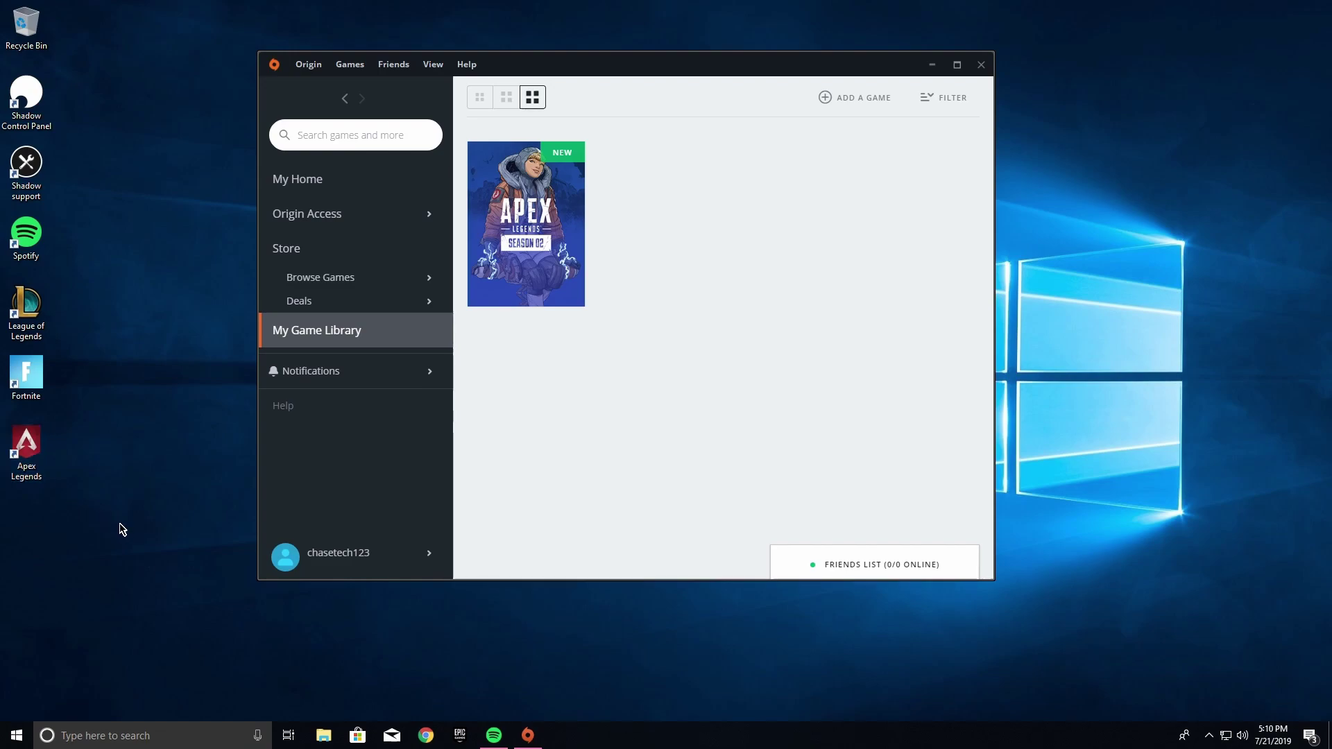
# In Chrome, search for 'test files' and open the Hetzner test-files page
pyautogui.click(434, 741)
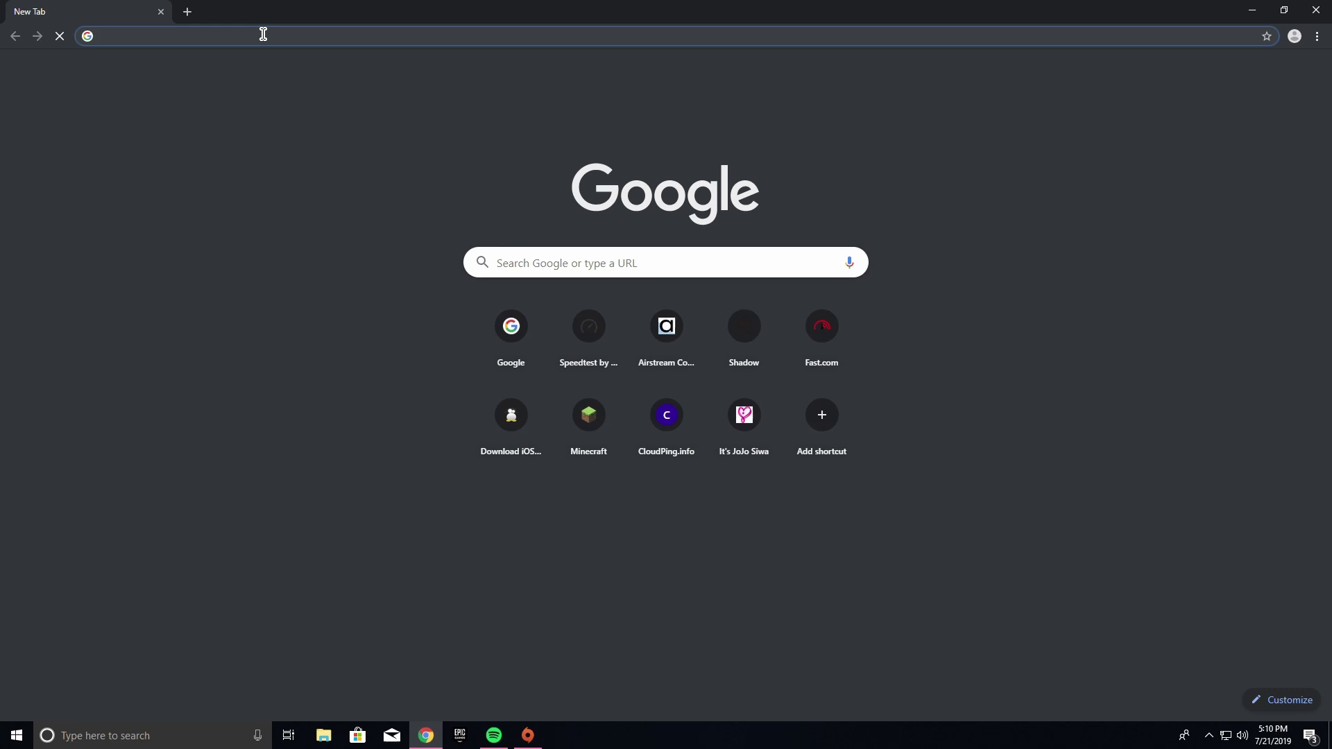
pyautogui.write('test files')
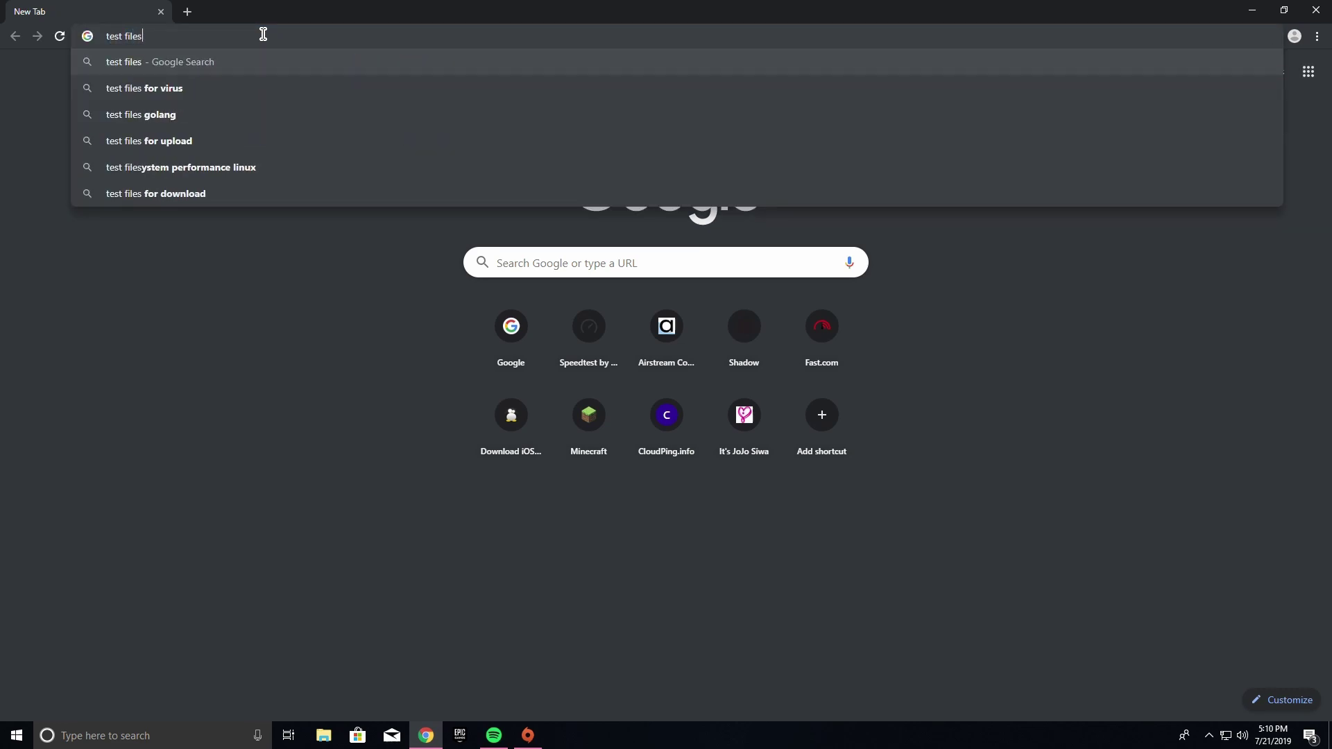
pyautogui.press('Return')
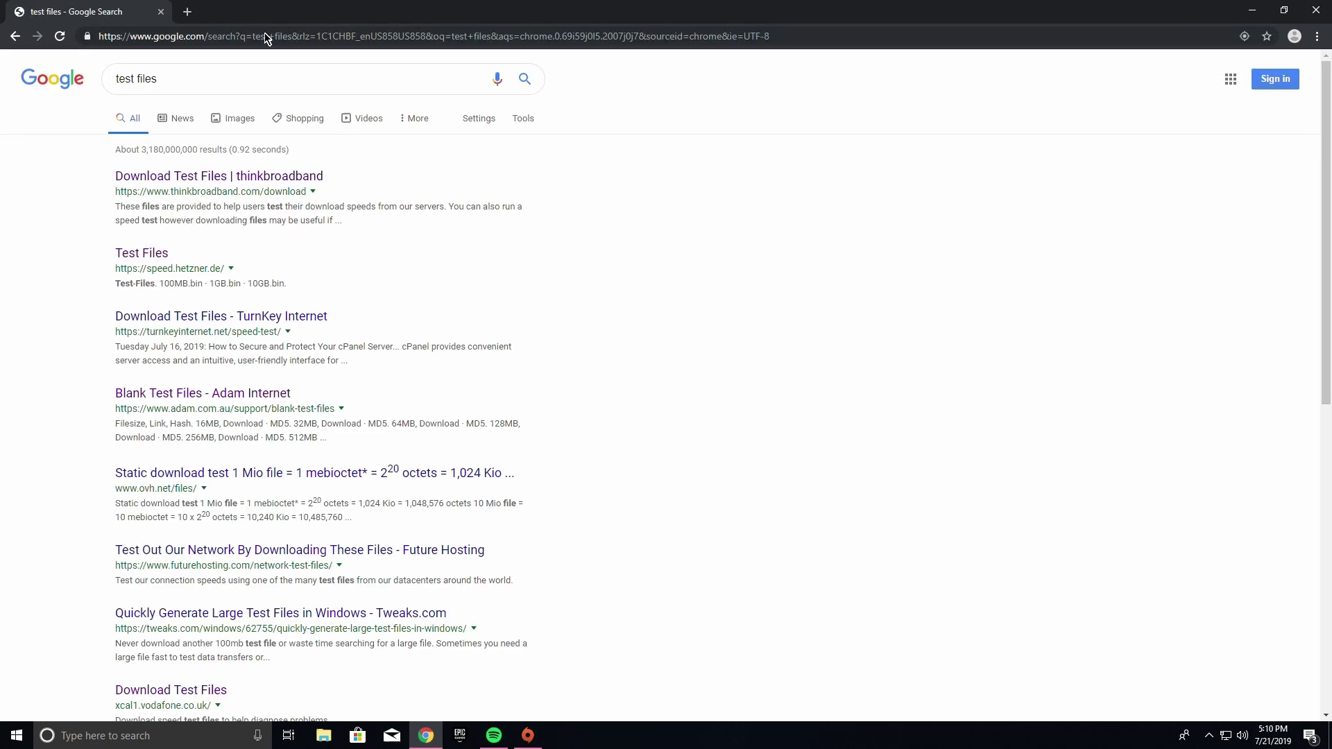
pyautogui.scroll(-2, 370, 254)
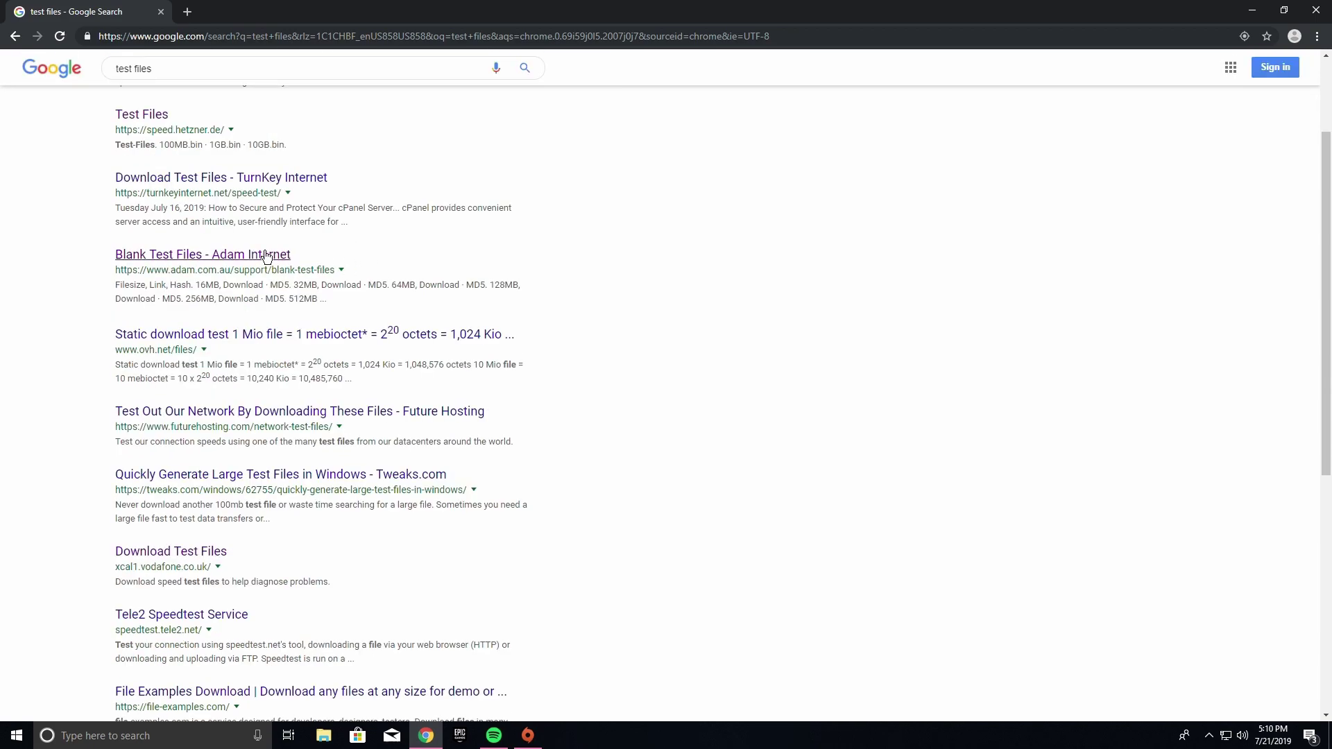
pyautogui.click(173, 552)
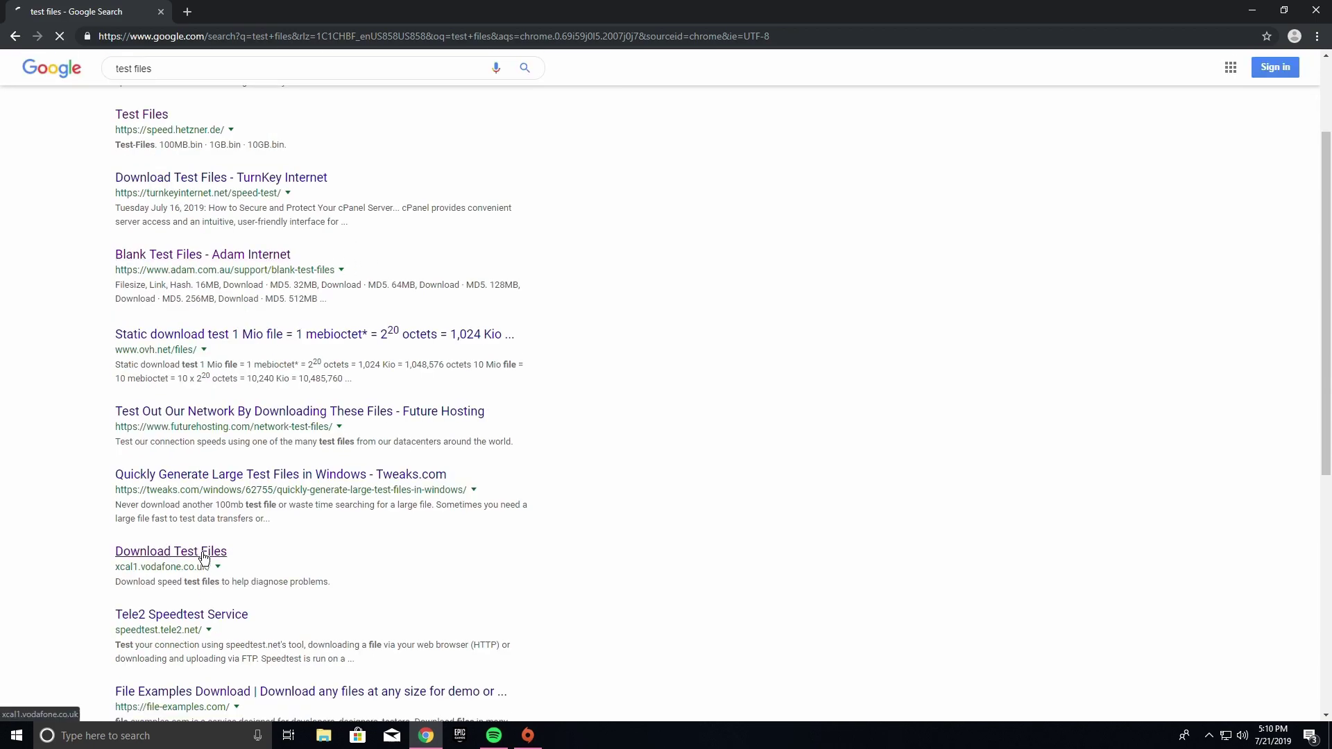
pyautogui.click(14, 36)
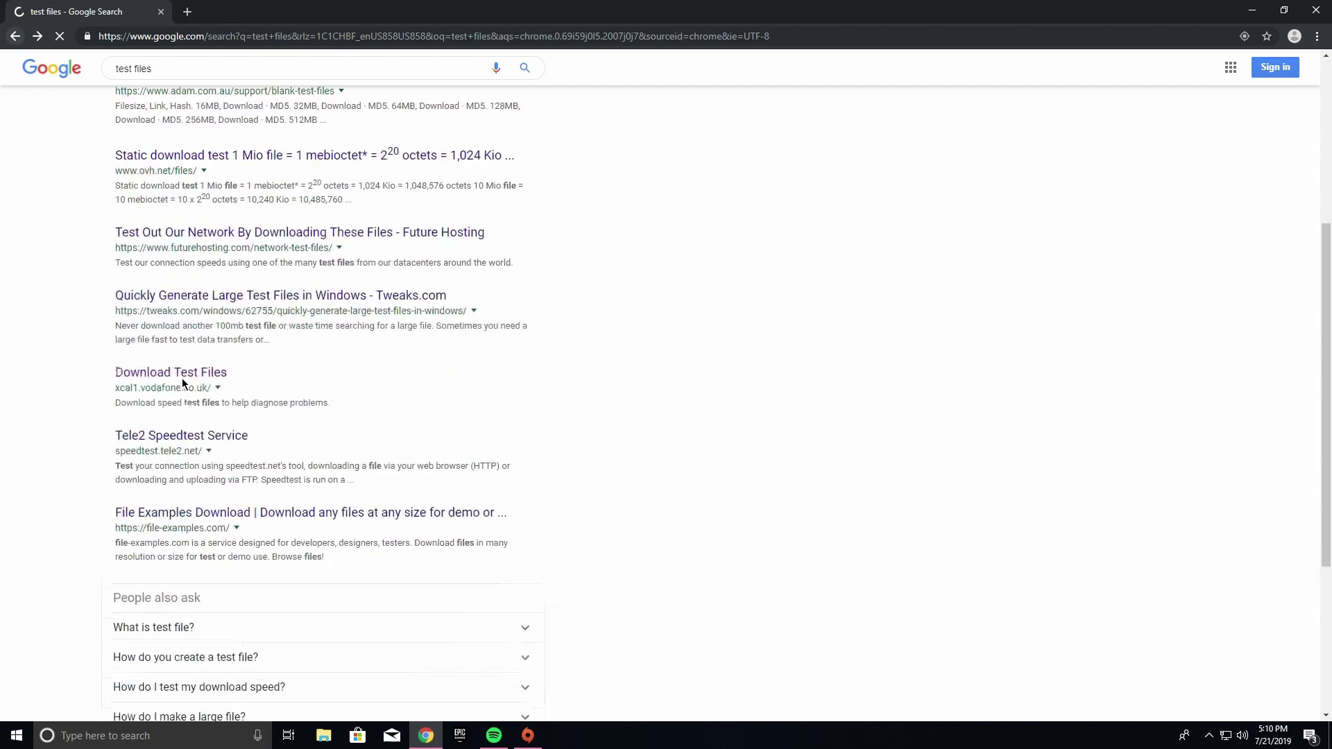
pyautogui.scroll(4, 199, 348)
pyautogui.scroll(3, 236, 456)
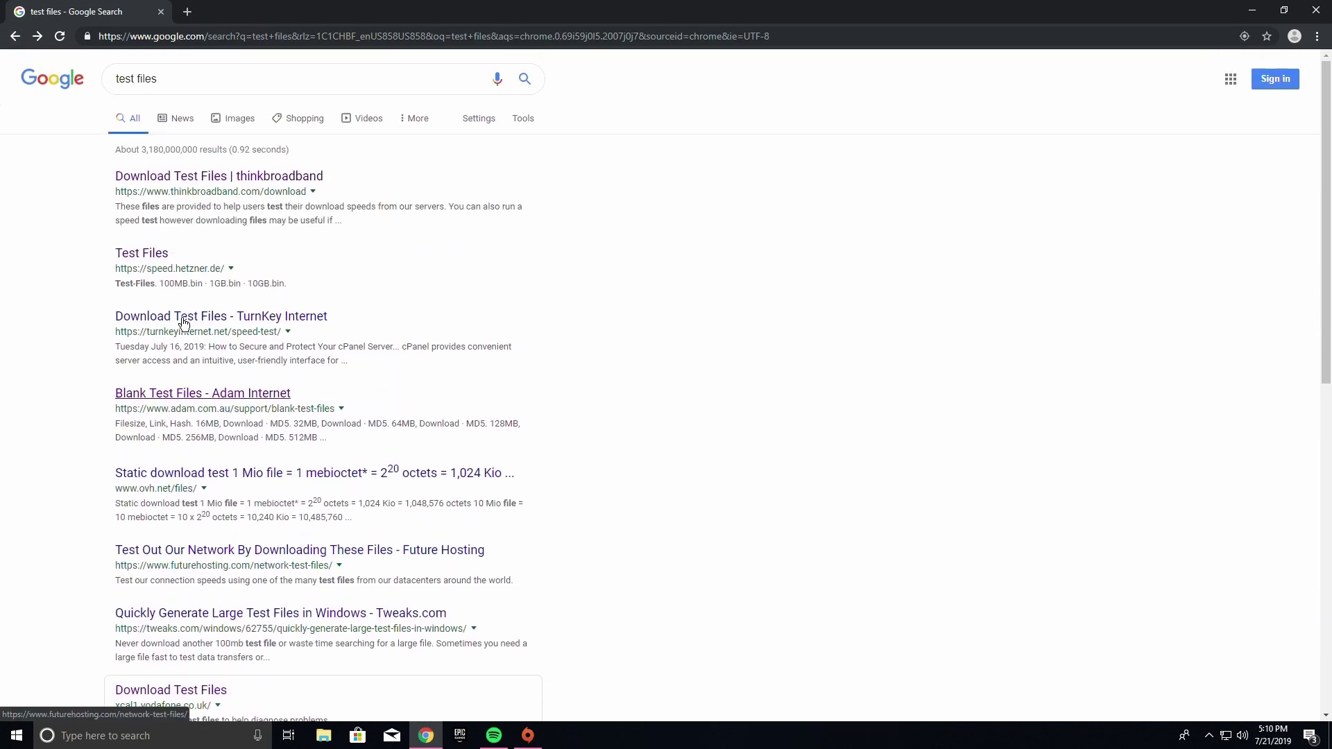
pyautogui.click(139, 252)
# Start, then cancel, the 10GB.bin download, leaving only a blank New Tab
pyautogui.click(27, 151)
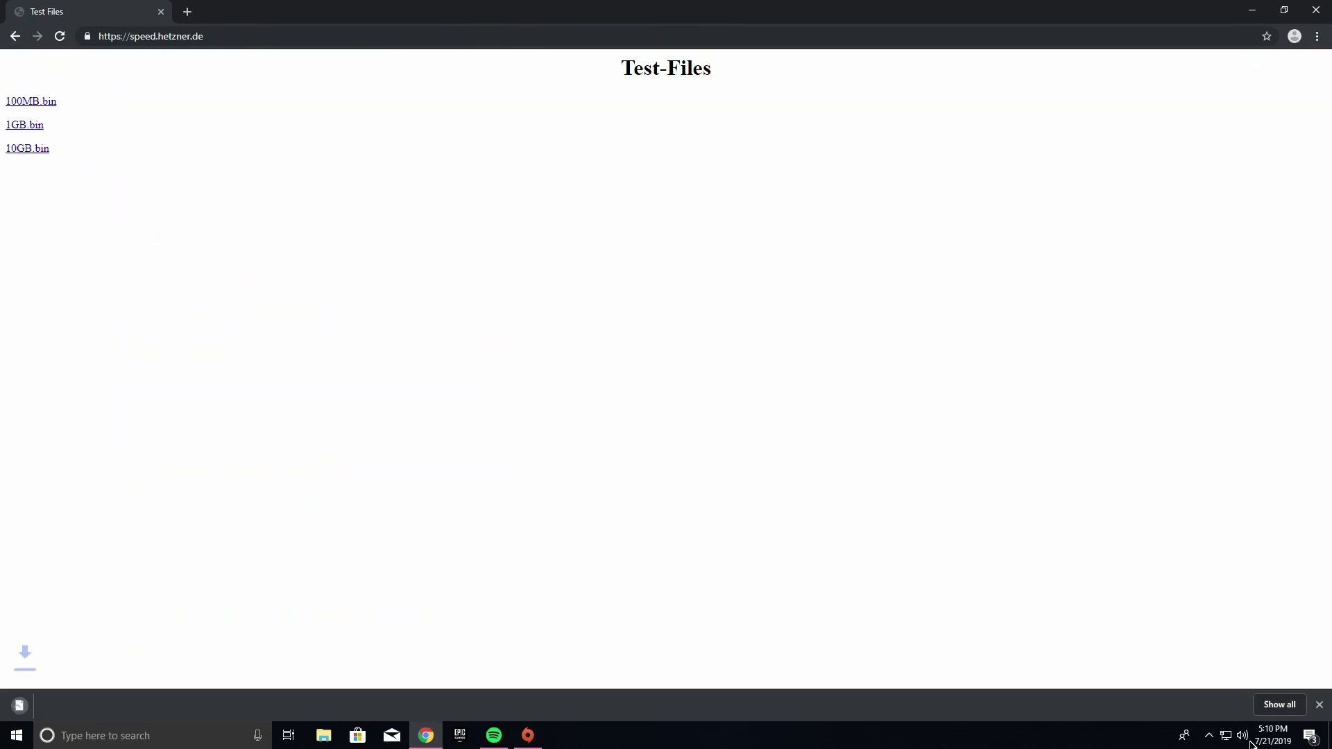
pyautogui.click(1278, 704)
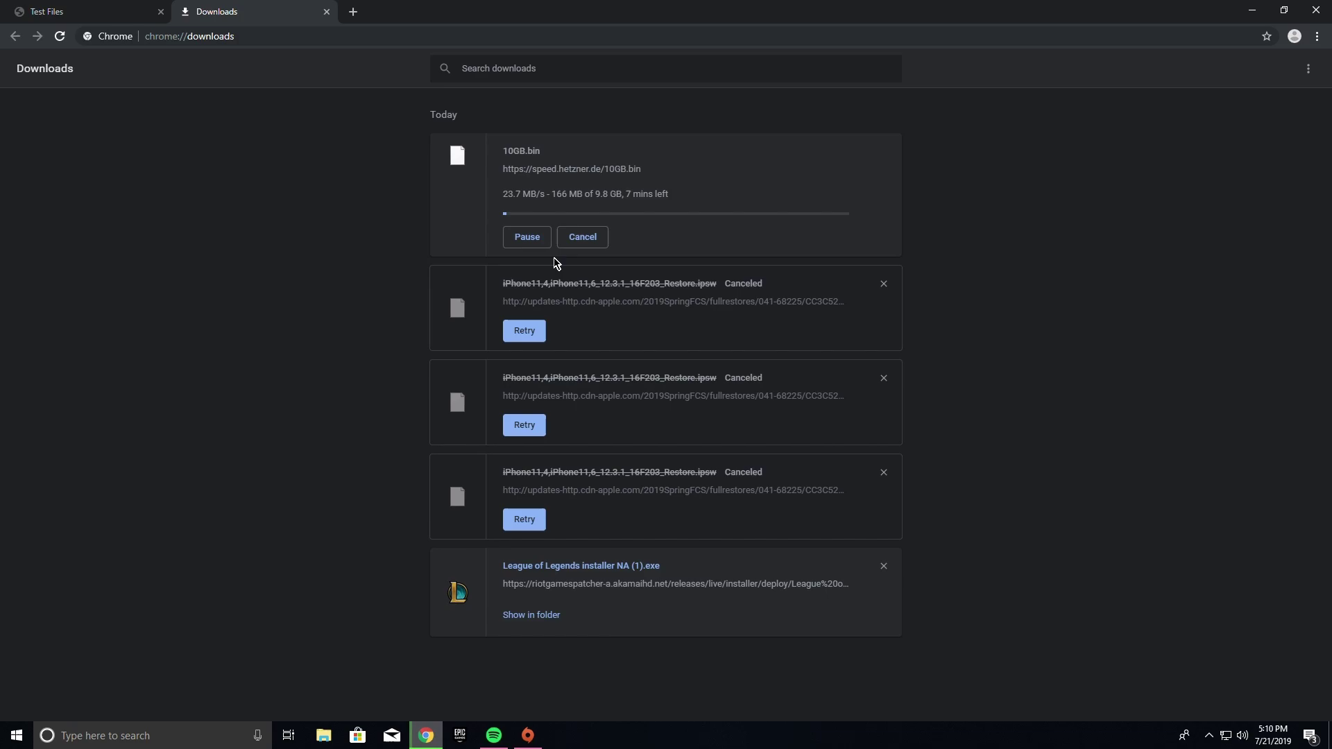
pyautogui.click(583, 237)
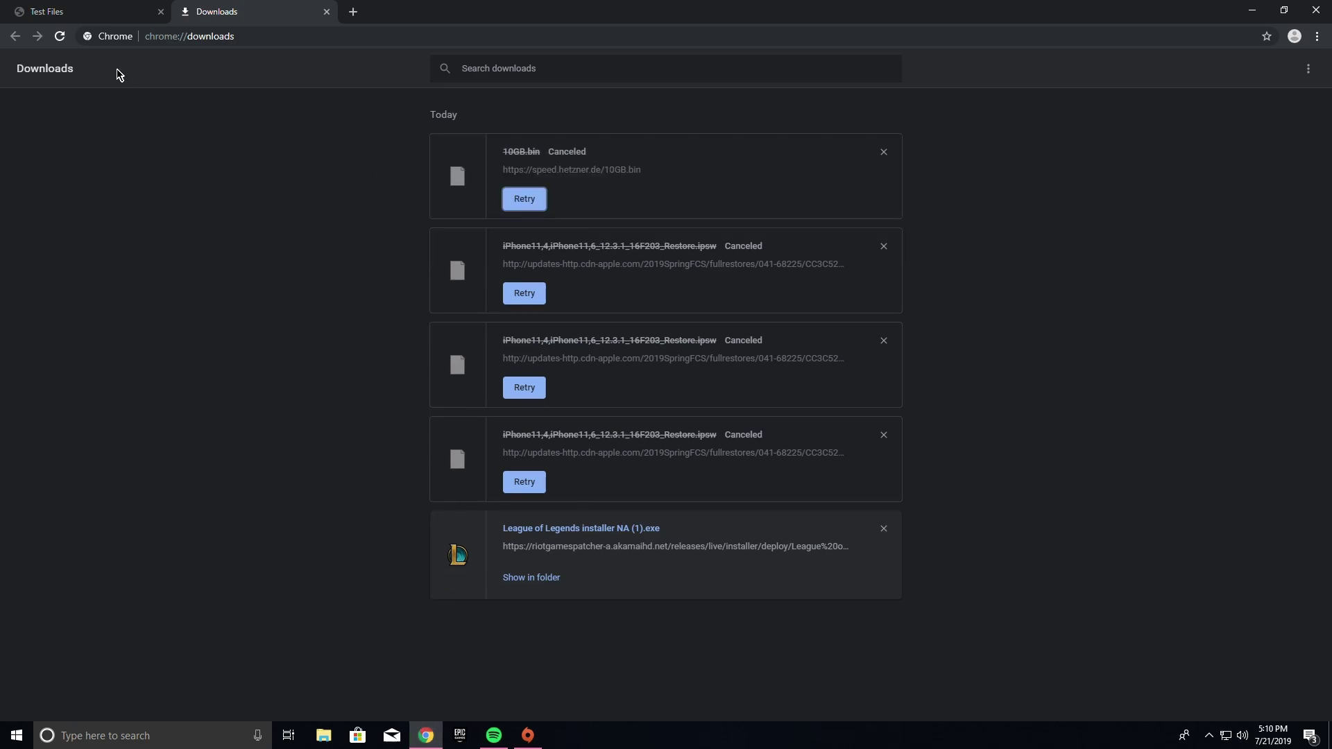
pyautogui.click(327, 12)
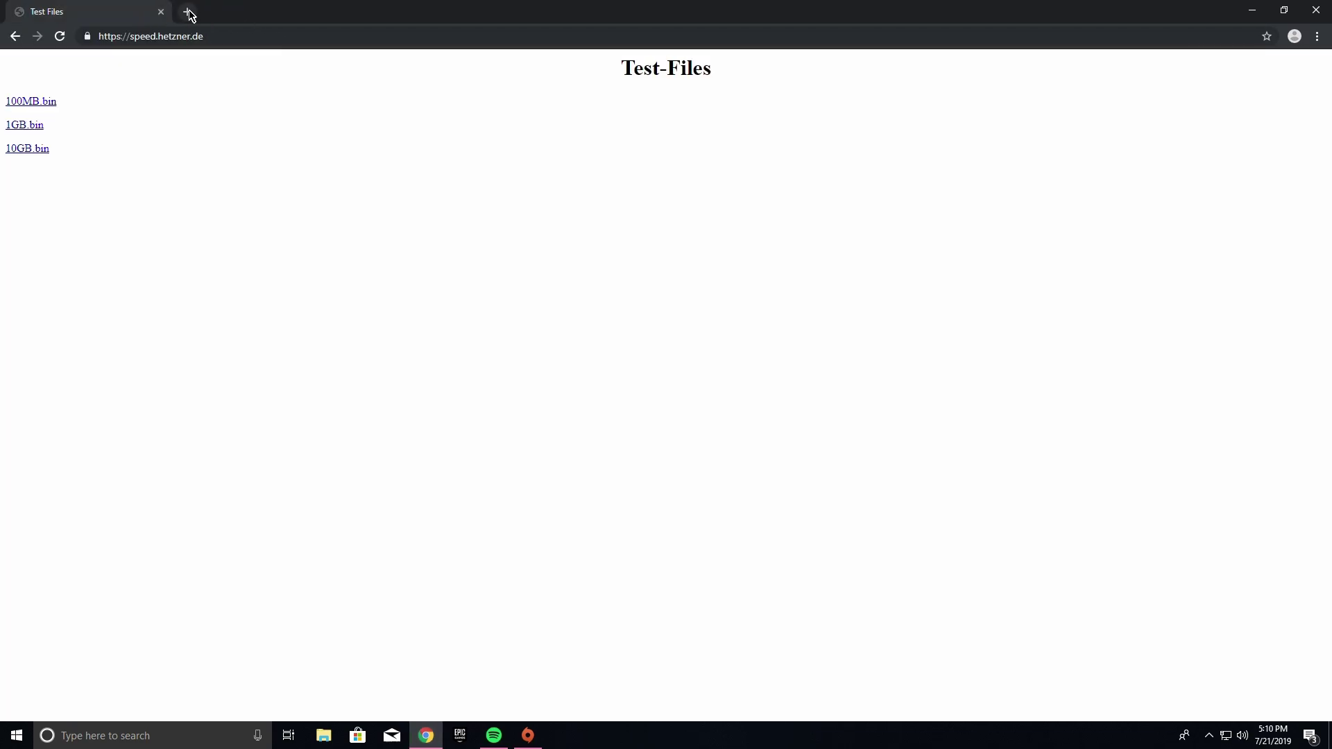
pyautogui.click(188, 11)
pyautogui.click(161, 11)
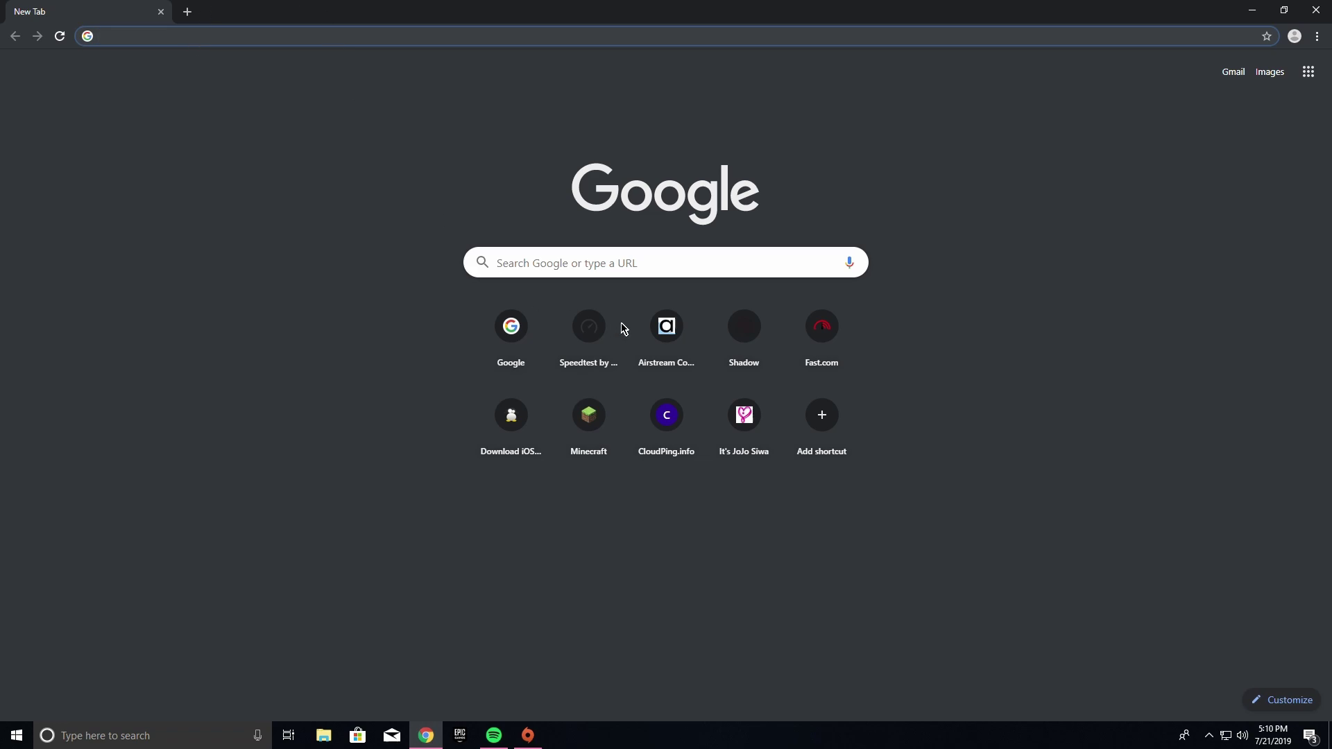
# Run the Fast.com speed test and highlight the 1.7 Gbps result
pyautogui.click(818, 332)
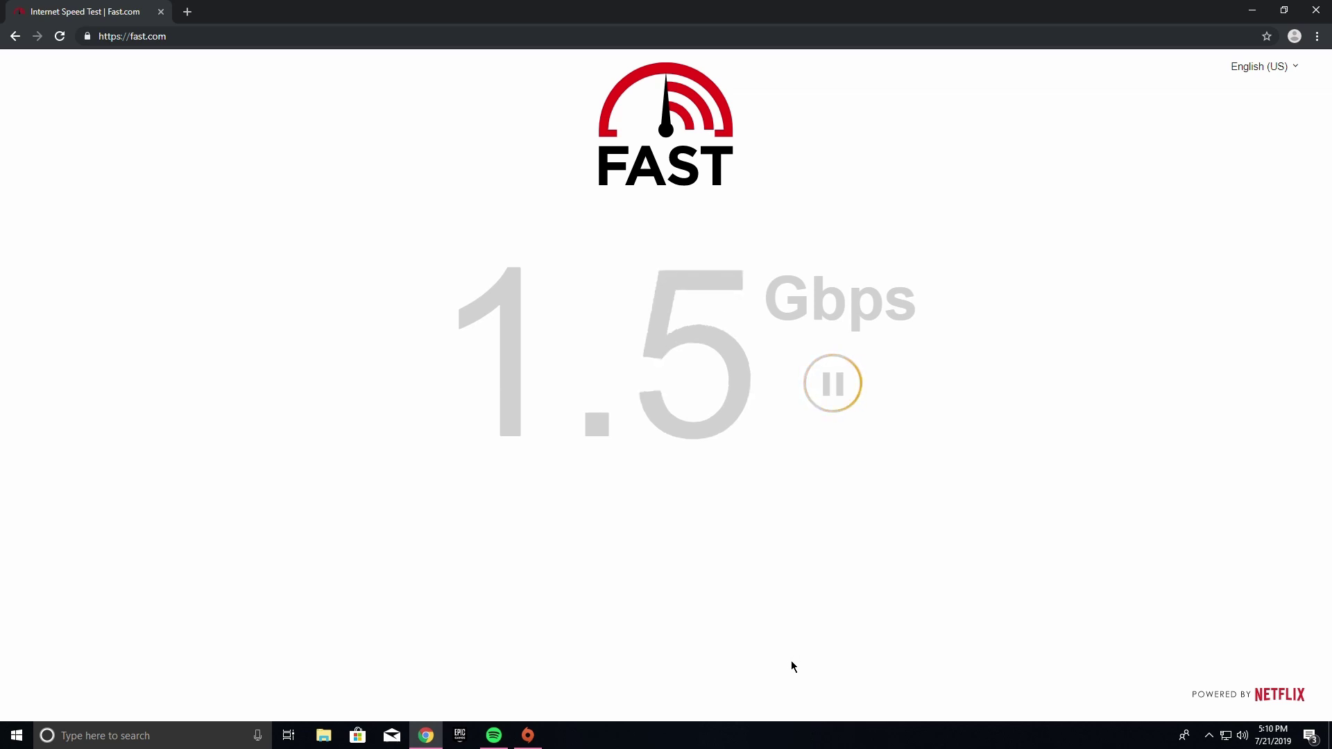
pyautogui.moveTo(444, 333); pyautogui.dragTo(1068, 398)
pyautogui.click(1084, 505)
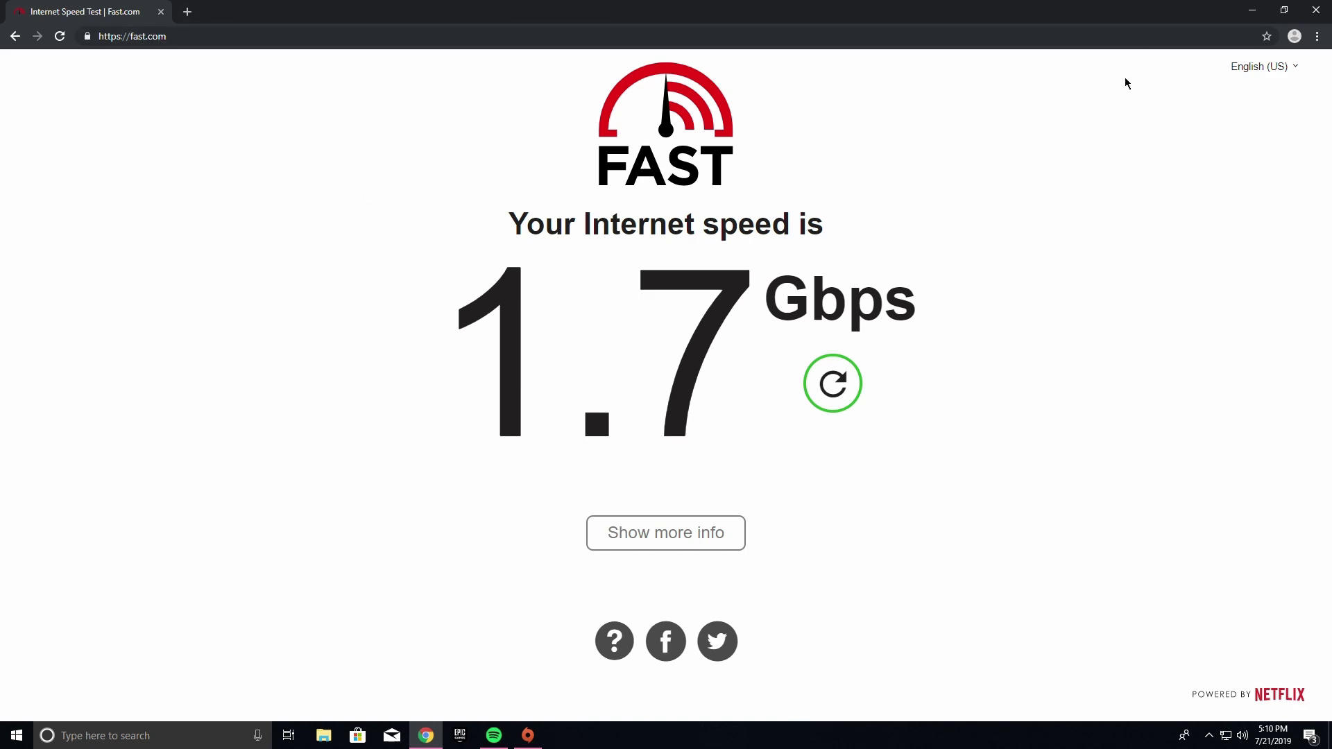
# Close Chrome and minimize Origin to leave the Windows desktop showing
pyautogui.click(1316, 9)
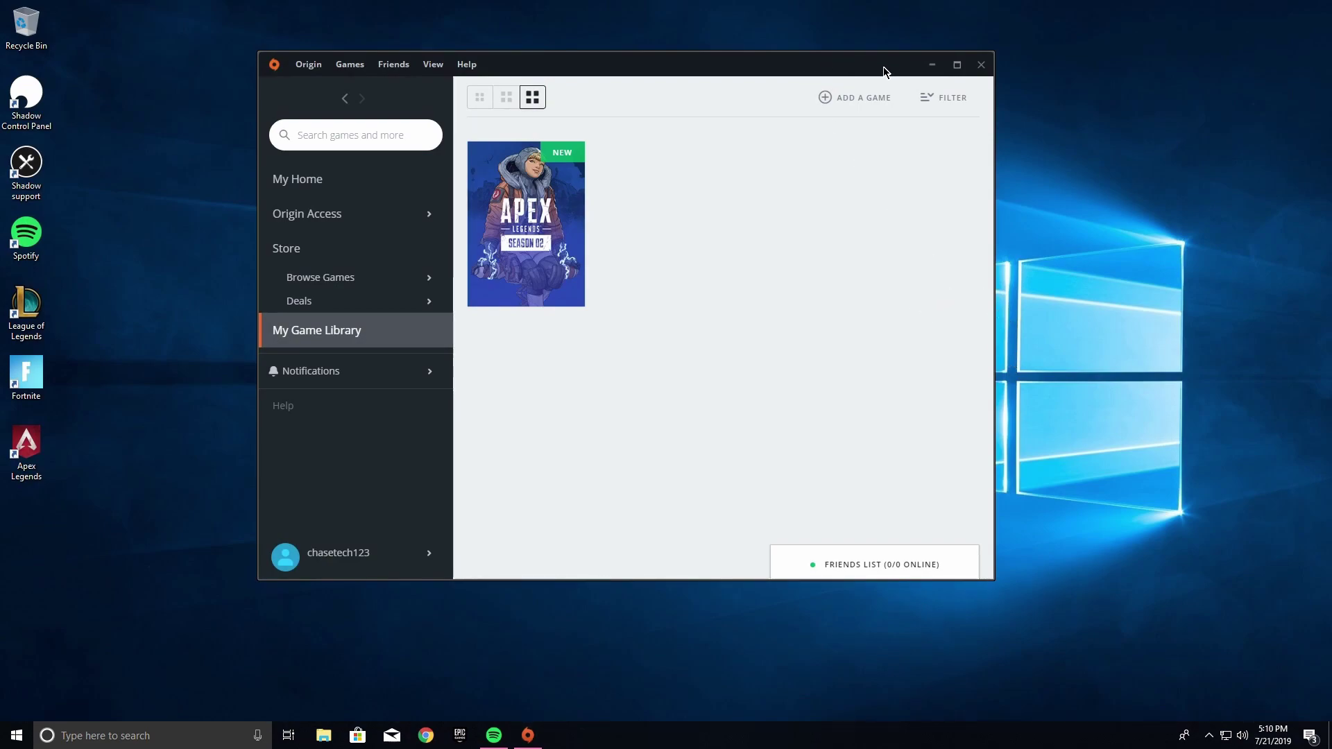
pyautogui.moveTo(953, 66); pyautogui.dragTo(919, 99)
pyautogui.click(898, 97)
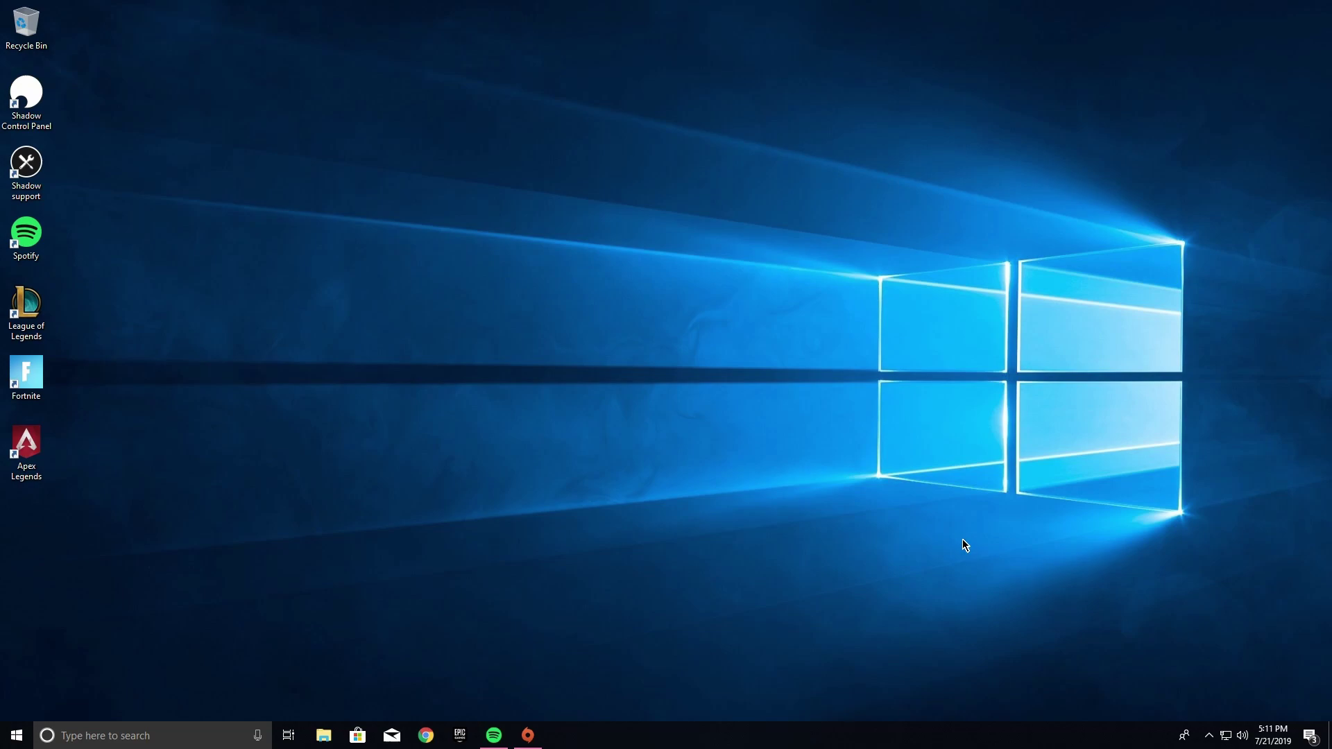
pyautogui.moveTo(231, 422); pyautogui.dragTo(2, 47)
# Show This PC in File Explorer, where Local Disk (C:) has 112 GB free of 255 GB
pyautogui.click(329, 740)
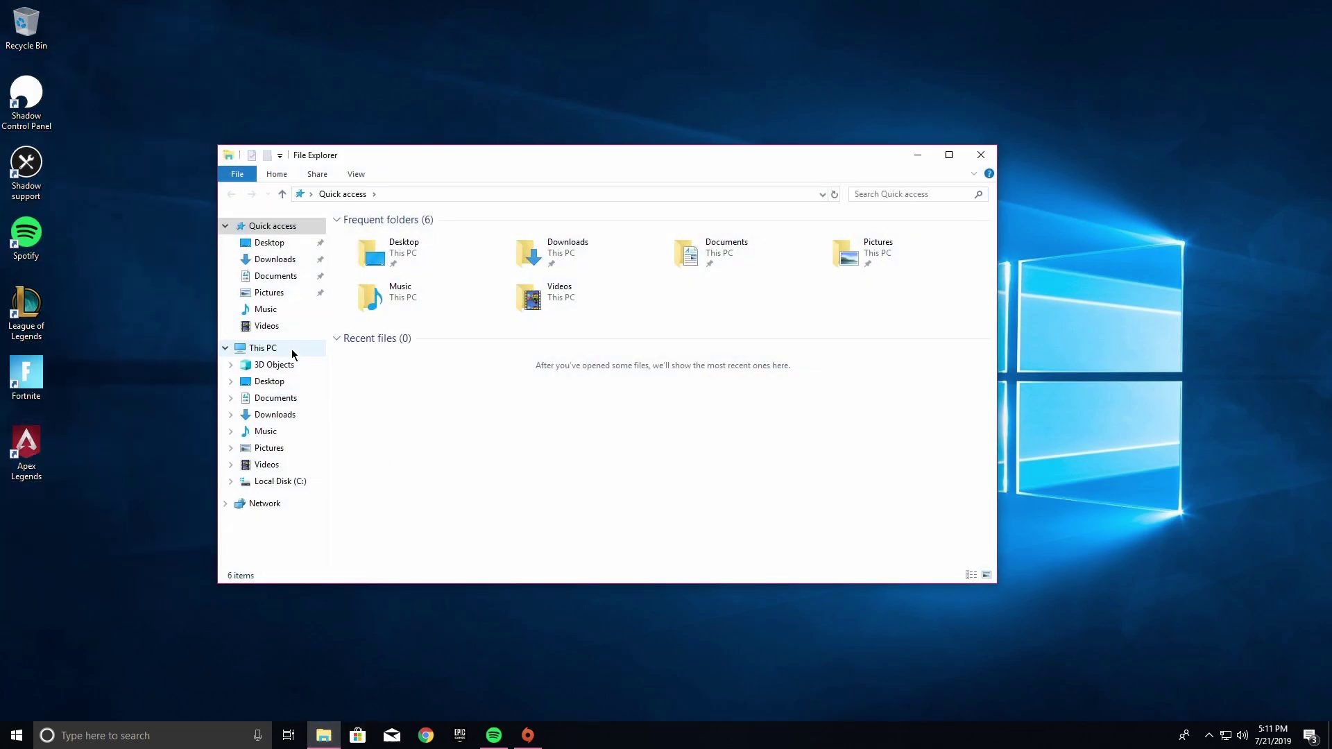
pyautogui.click(291, 348)
pyautogui.rightClick(441, 402)
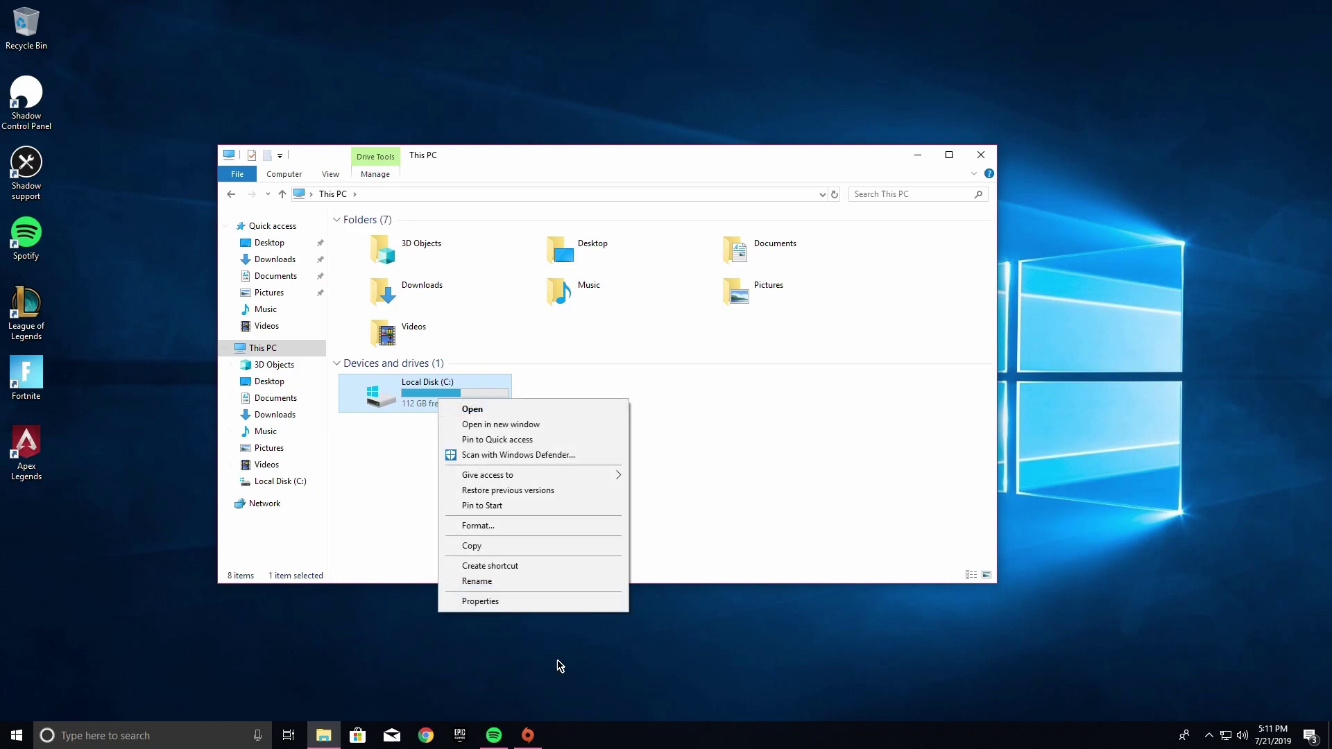
pyautogui.click(749, 510)
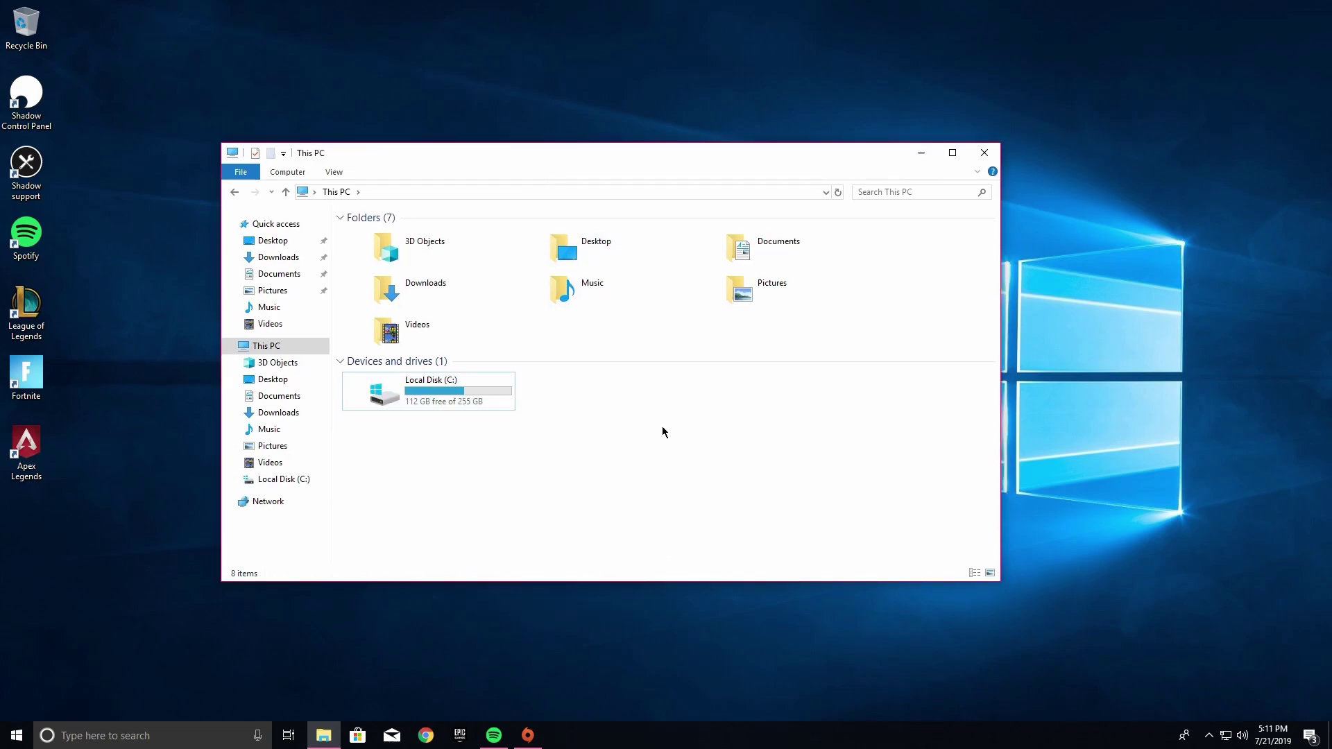